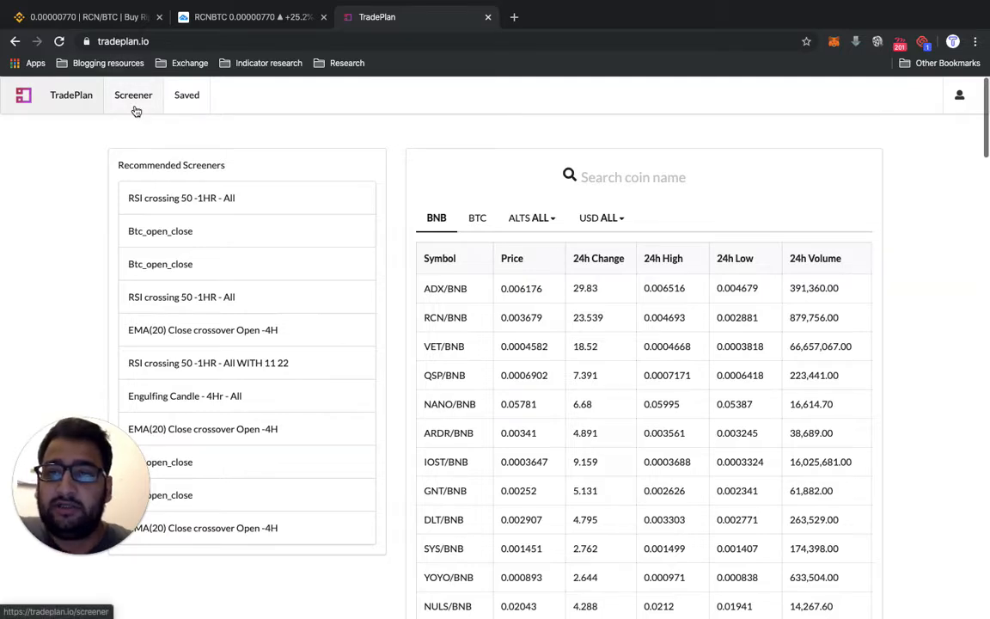
# - Open the Screener page
pyautogui.click(135, 110)
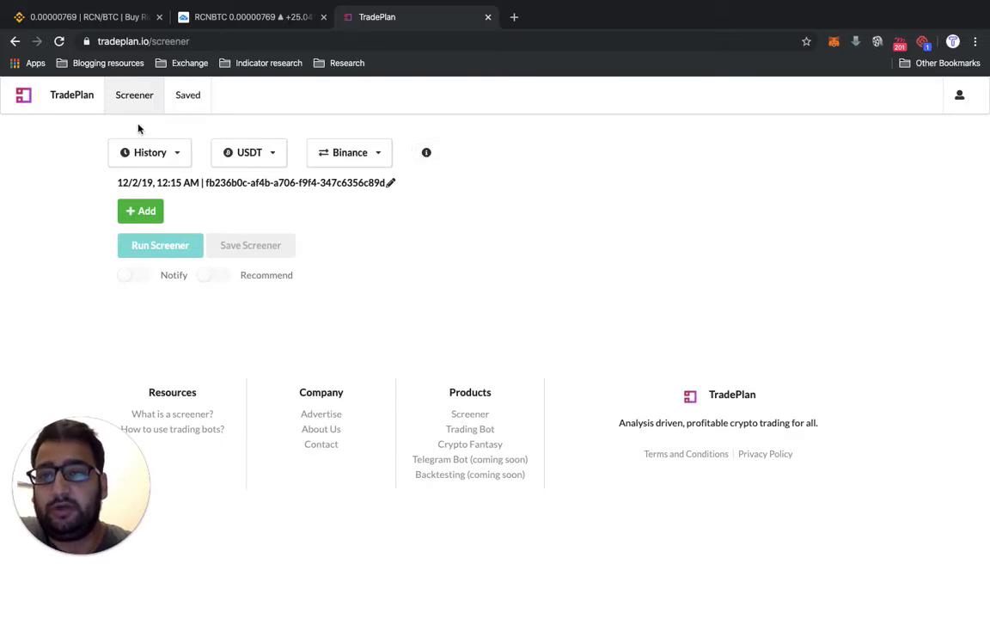
pyautogui.click(72, 93)
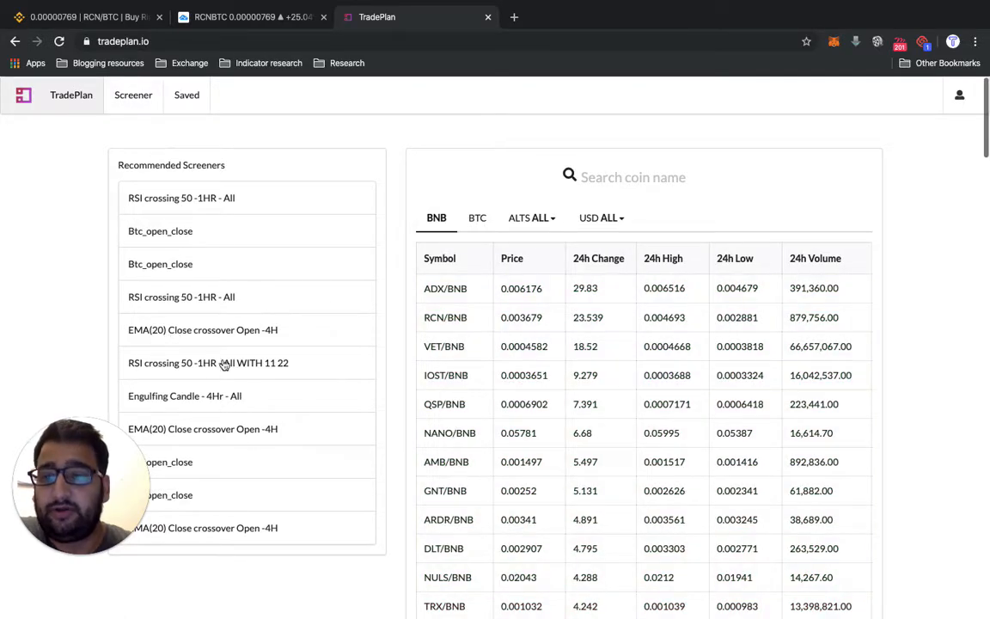
pyautogui.click(133, 102)
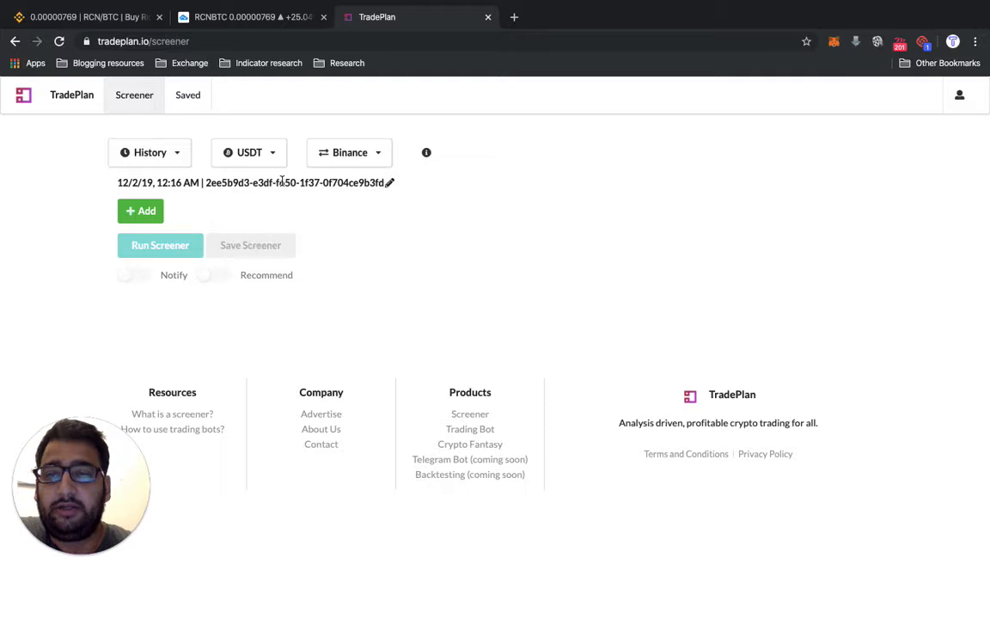
# - Load the past screeners dated 11/30/19, 3:07 AM and 11/28/19, 6:58 PM from the history to examine their conditions
pyautogui.click(176, 155)
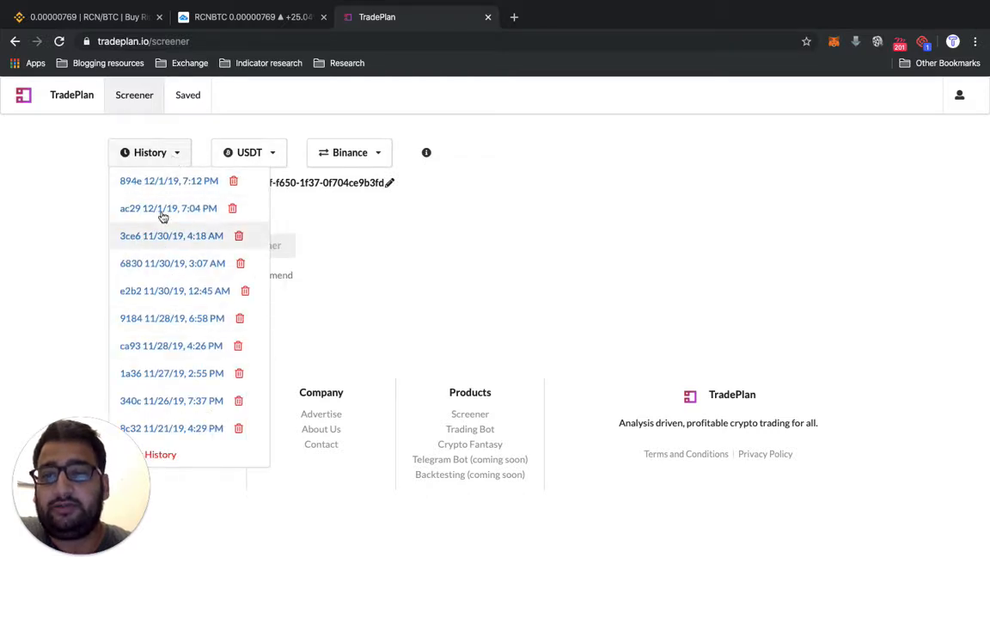
pyautogui.click(160, 268)
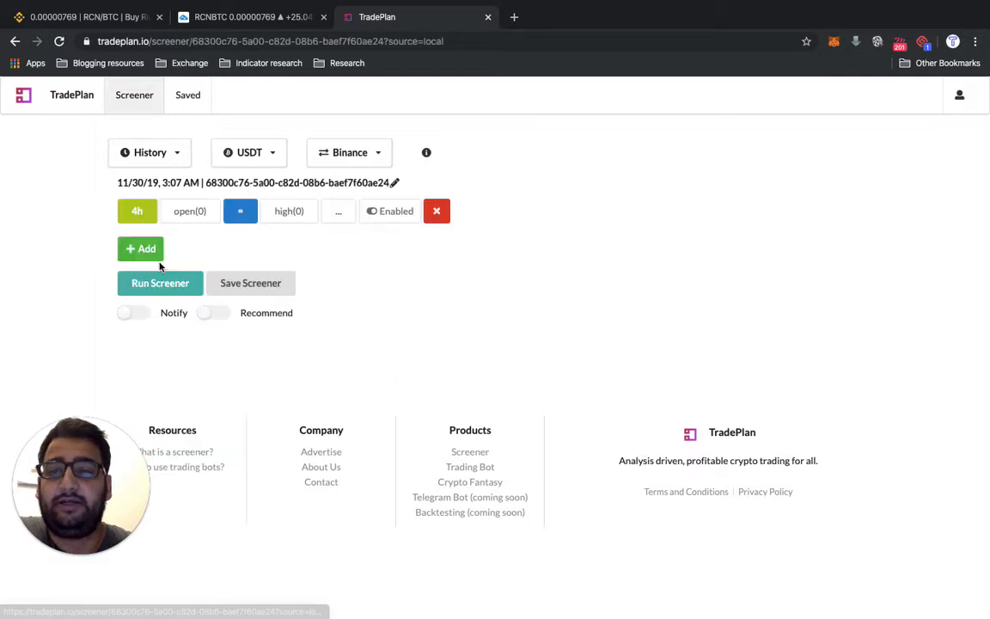
pyautogui.click(165, 157)
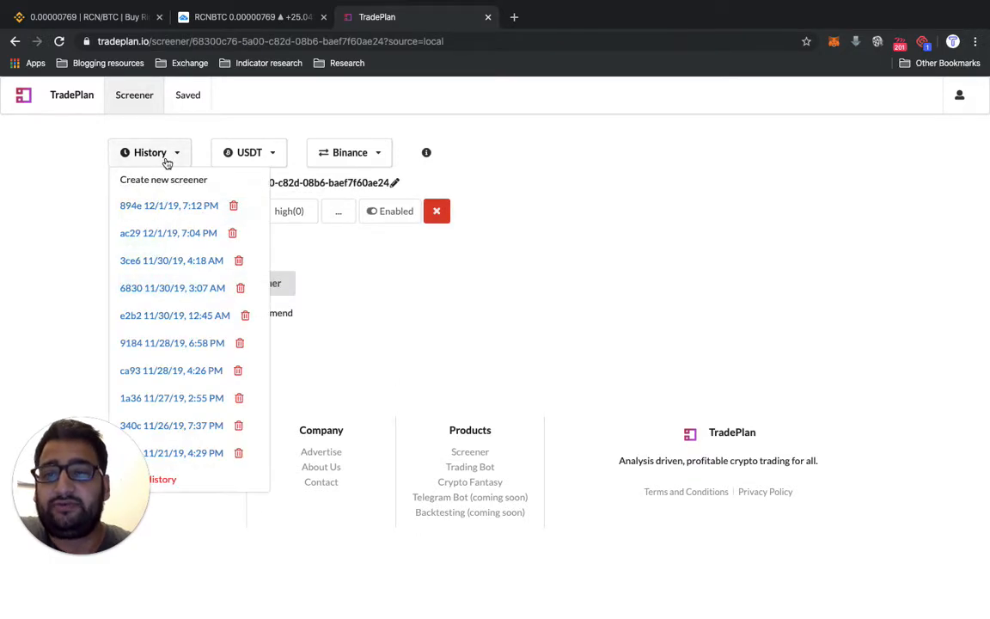
pyautogui.click(162, 344)
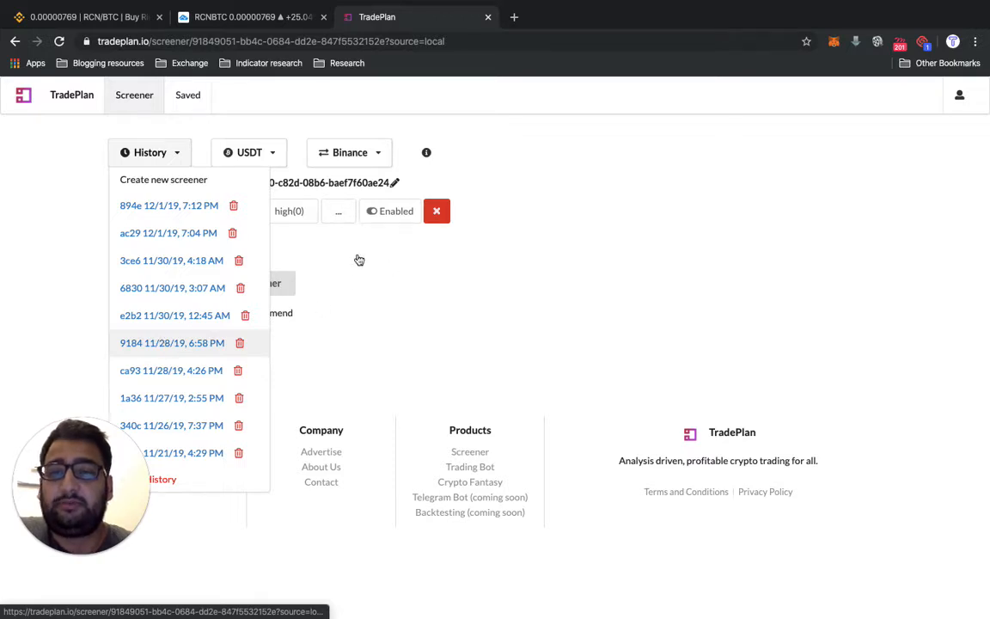
pyautogui.click(344, 215)
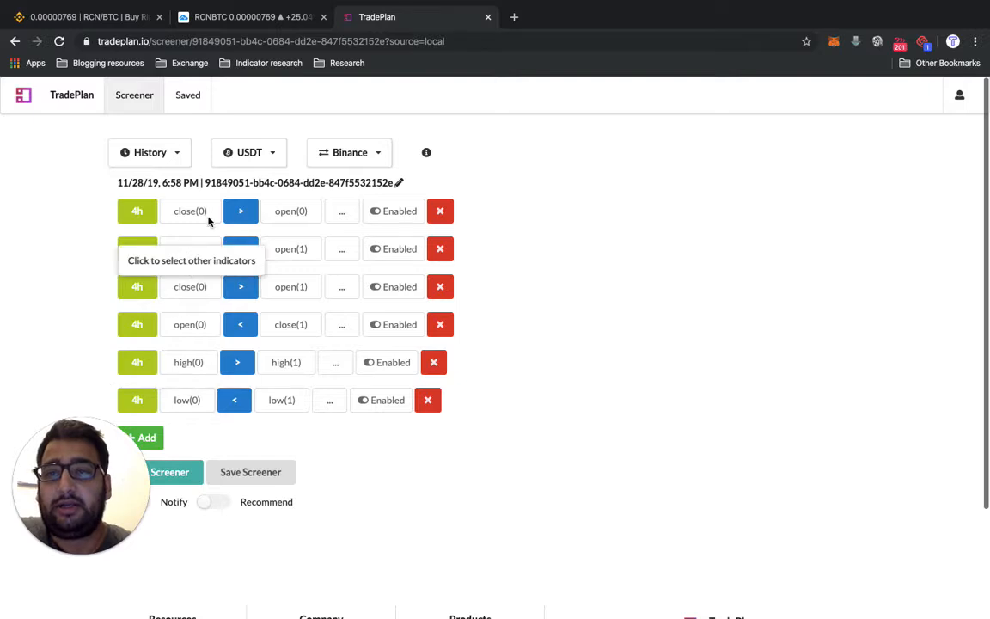
# - Start a new blank screener and choose Binance as its exchange
pyautogui.click(138, 101)
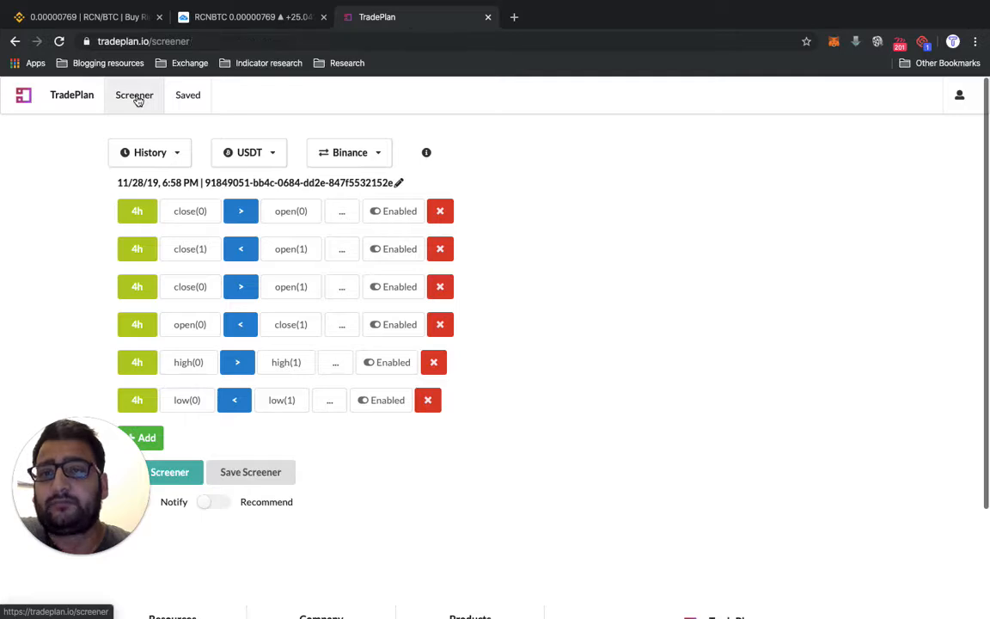
pyautogui.moveTo(273, 165)
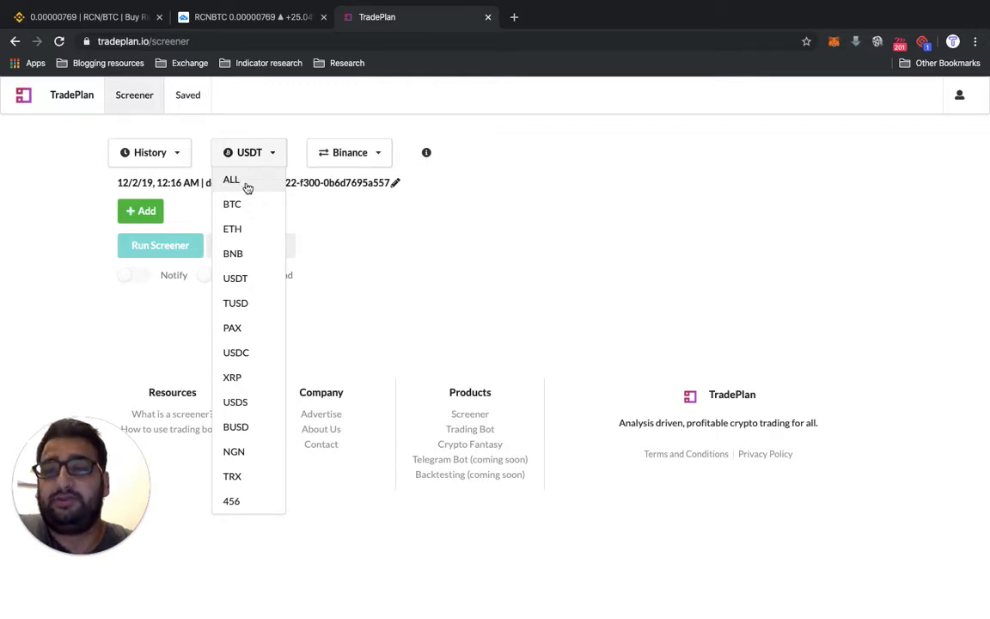
pyautogui.click(343, 154)
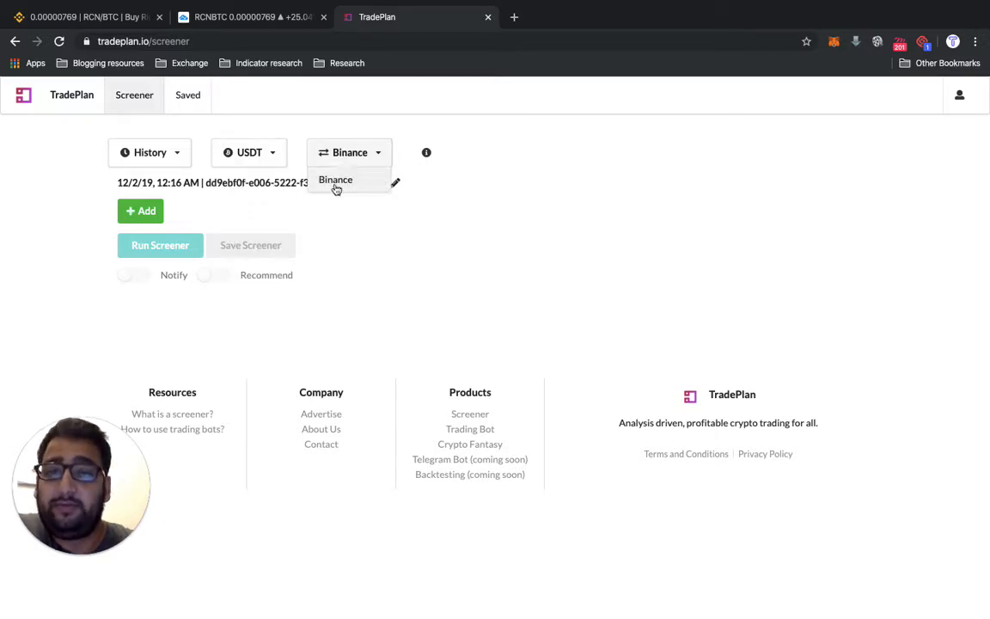
pyautogui.click(336, 186)
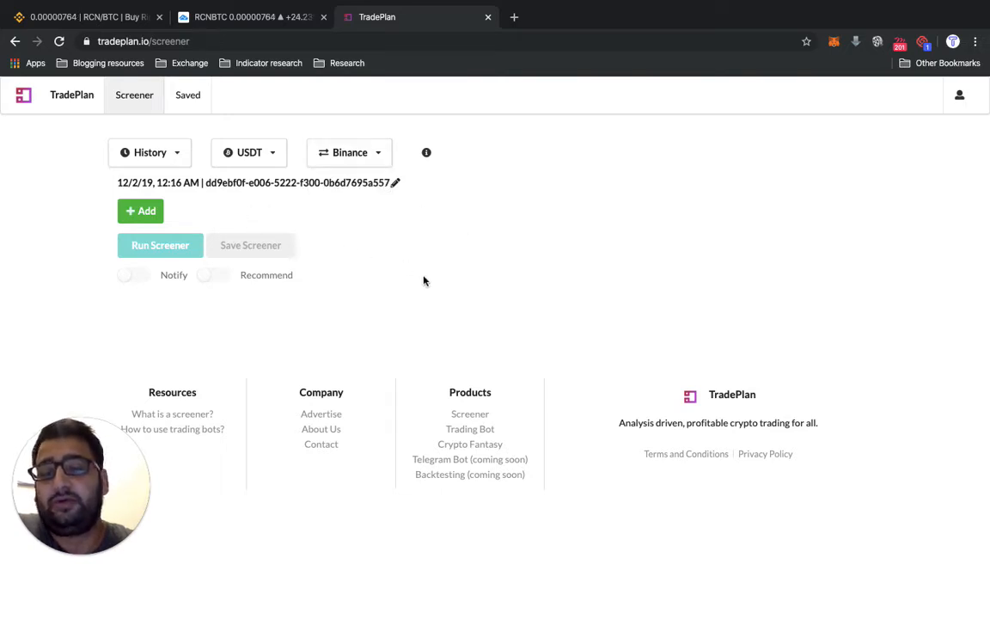
# - Read the screener guide on selecting indicator options and adding a screener query, and close it
pyautogui.click(427, 155)
pyautogui.scroll(-5, 509, 359)
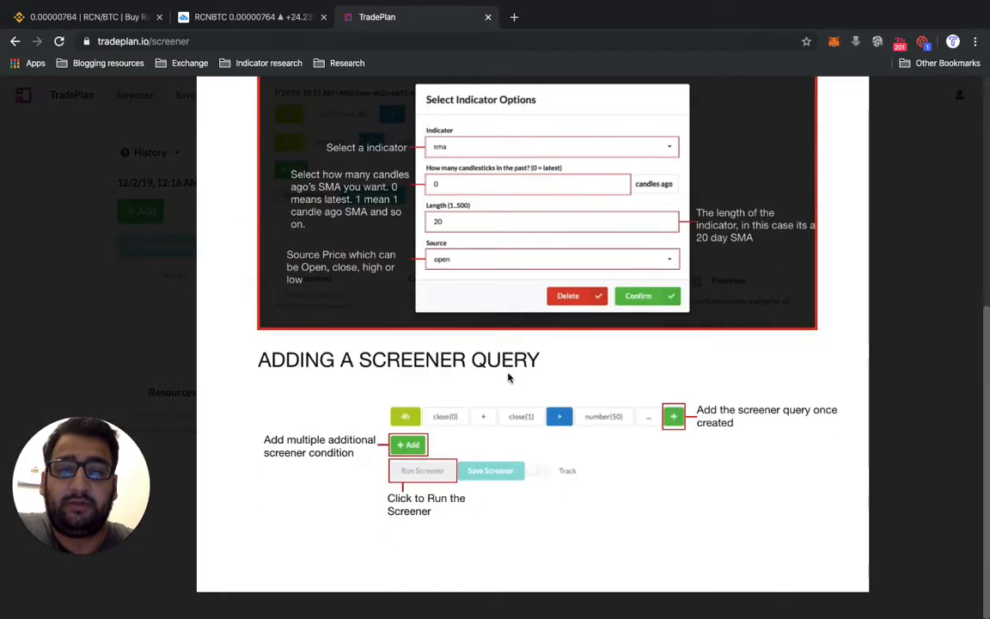
pyautogui.scroll(5, 508, 376)
pyautogui.scroll(-5, 508, 376)
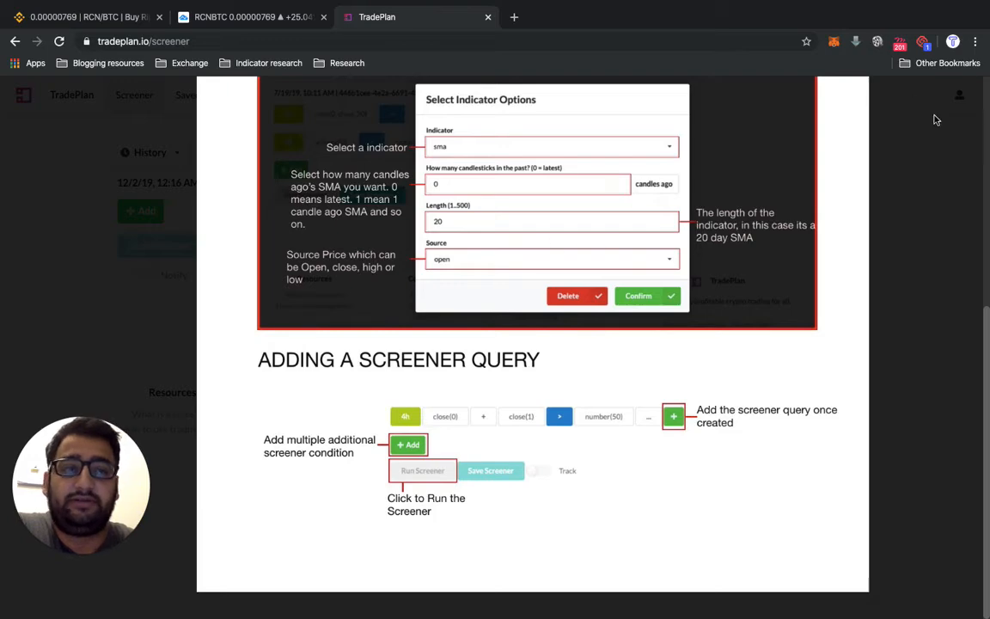
pyautogui.click(825, 134)
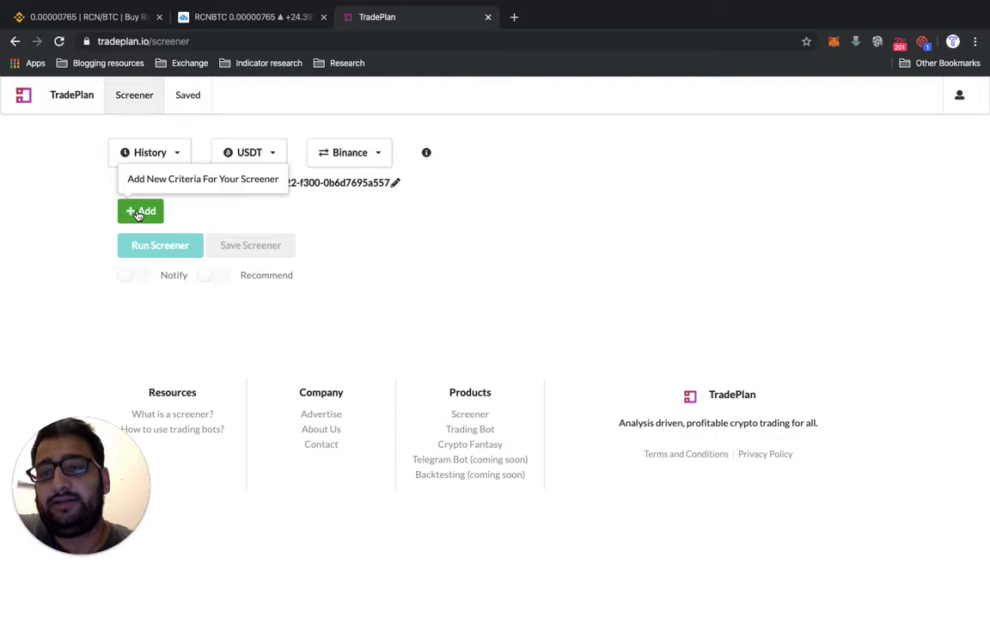
# - Add a screener criterion with a 4h candlestick interval and the close indicator at 0 candles ago as its first operand
pyautogui.click(138, 211)
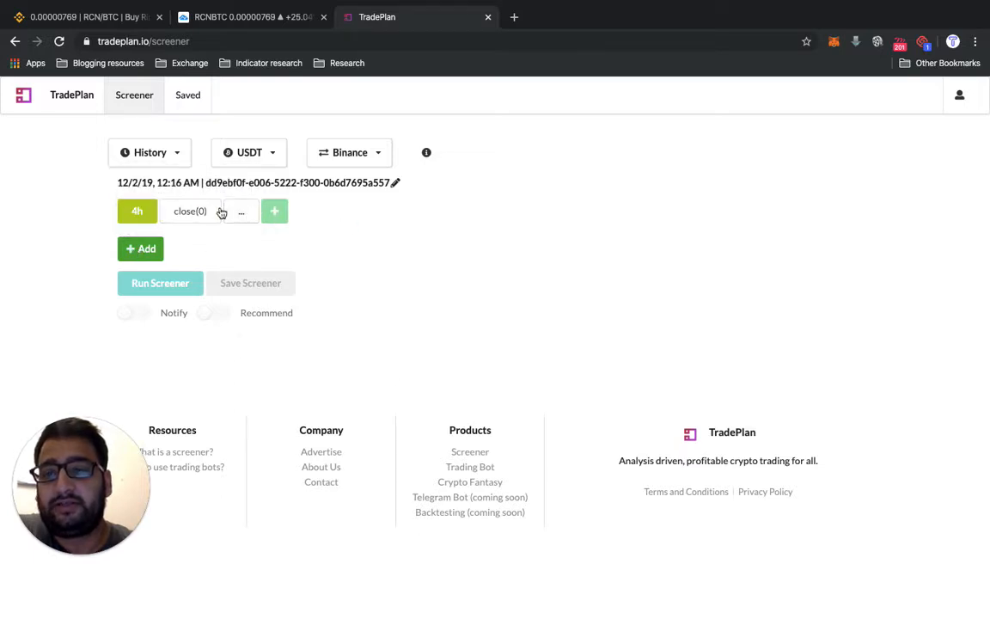
pyautogui.click(134, 215)
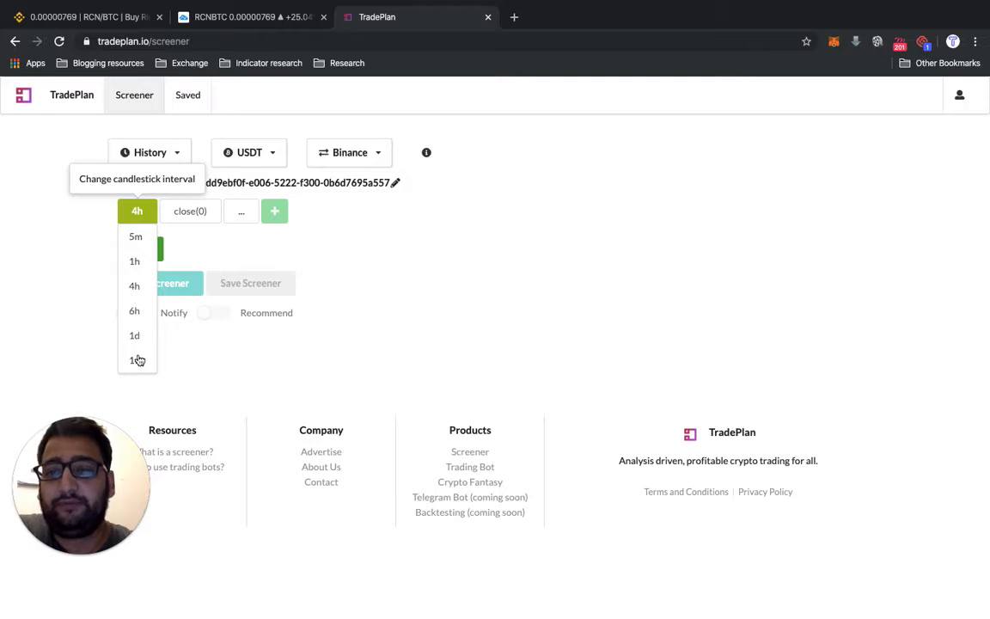
pyautogui.click(139, 287)
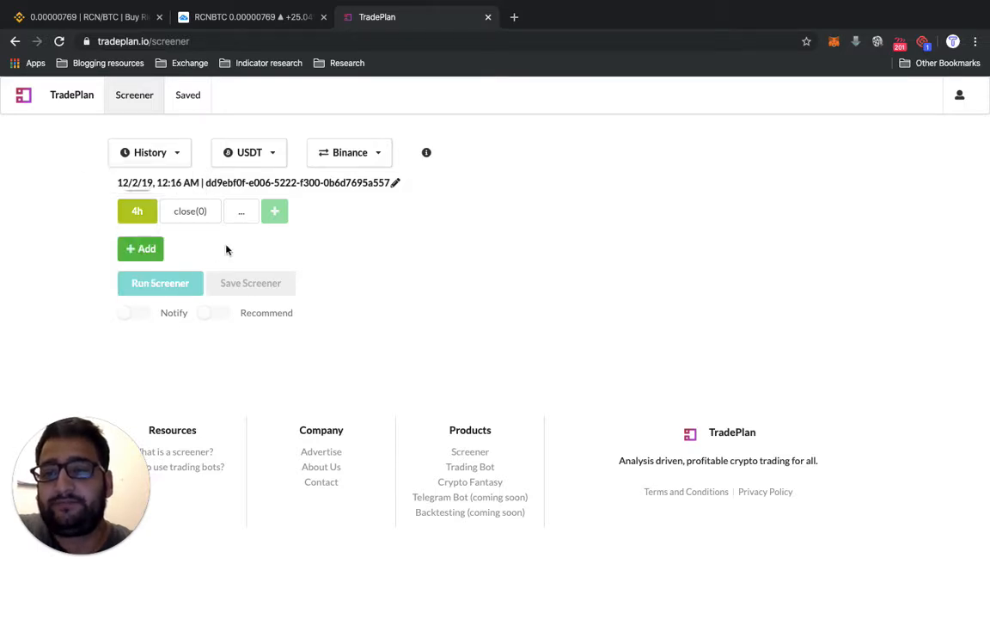
pyautogui.click(176, 216)
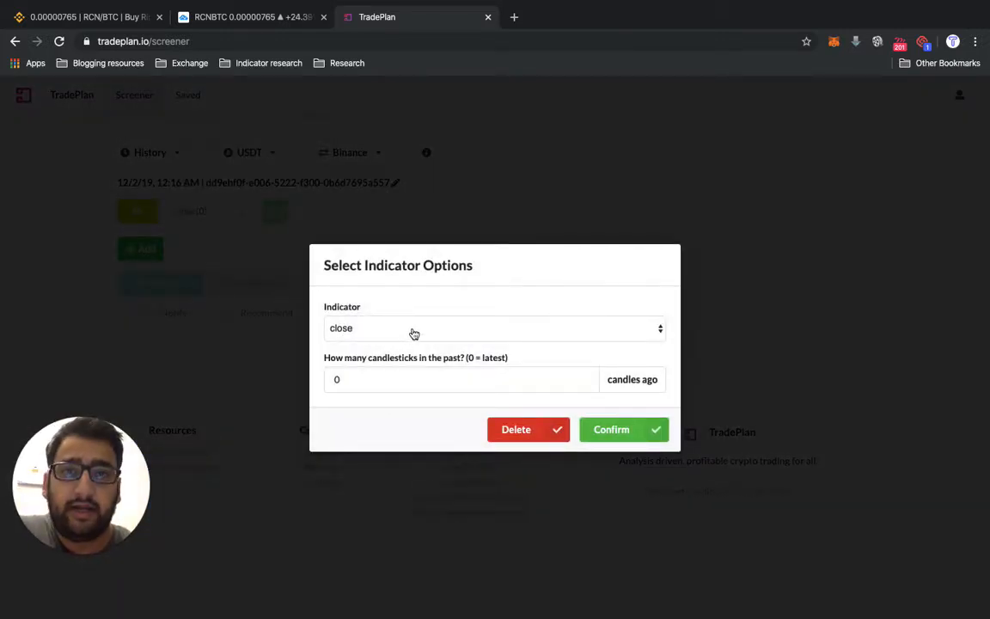
pyautogui.click(413, 333)
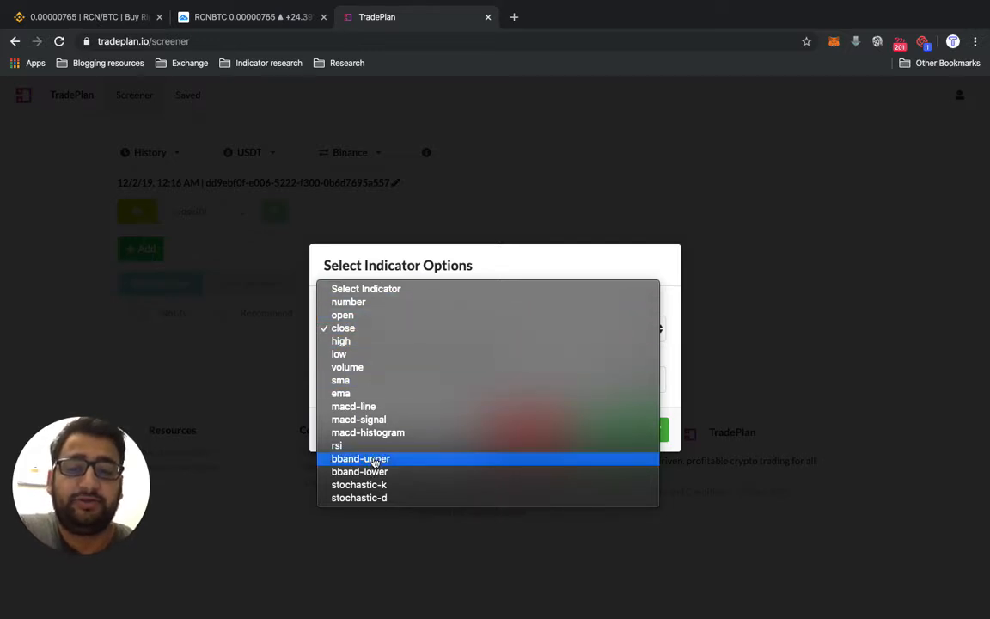
pyautogui.click(343, 330)
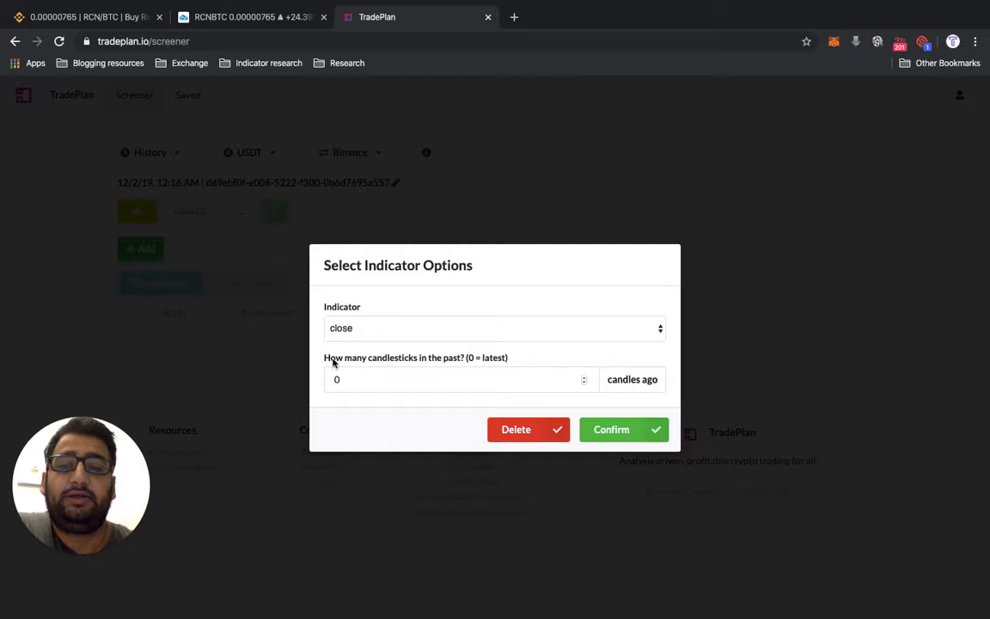
pyautogui.click(624, 434)
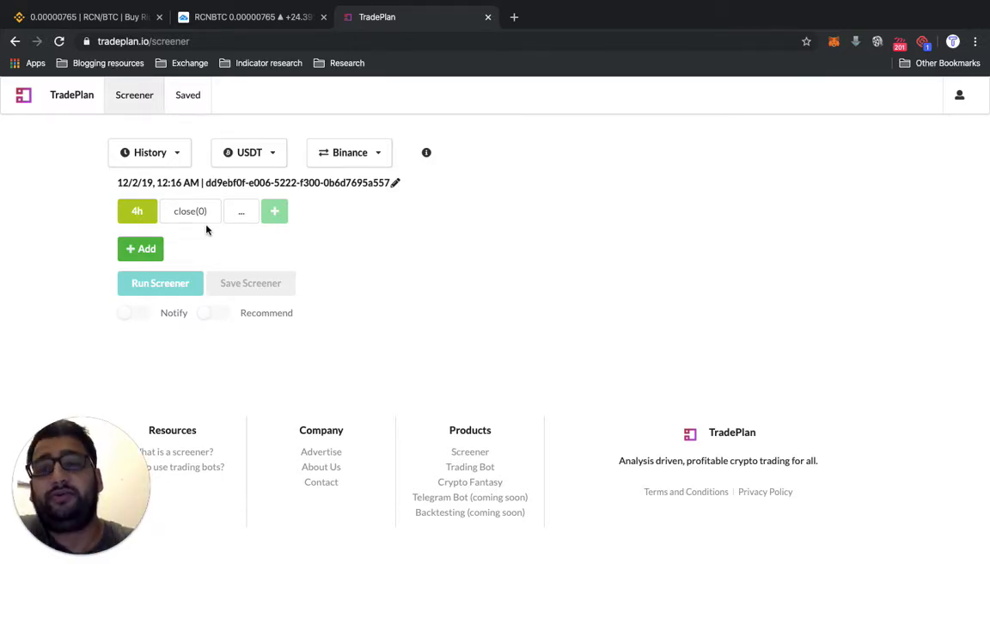
# - Compare the latest close using the greater-than operator with the close of 1 candle ago
pyautogui.click(240, 214)
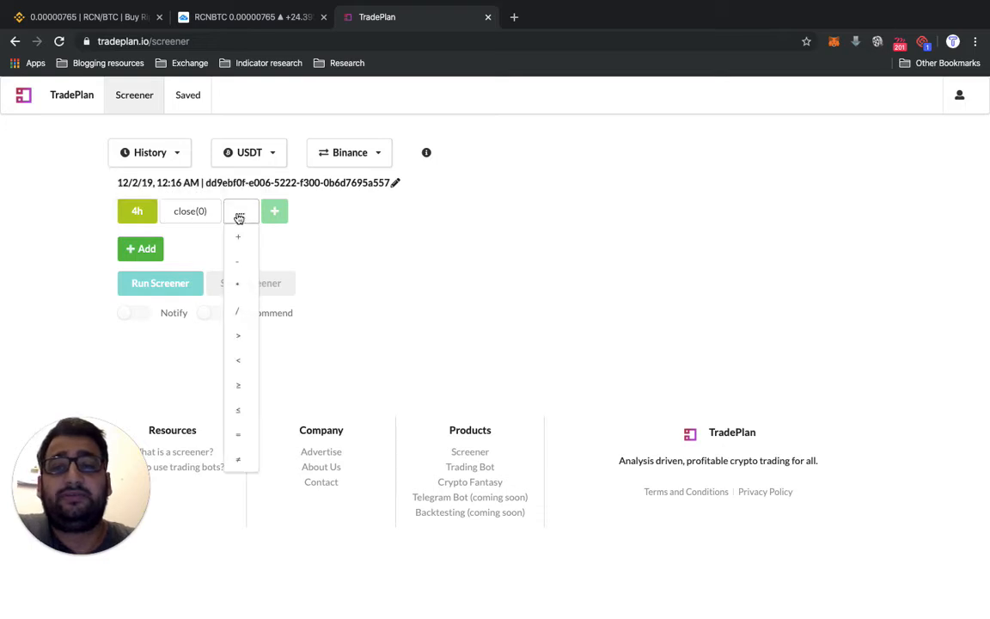
pyautogui.click(239, 337)
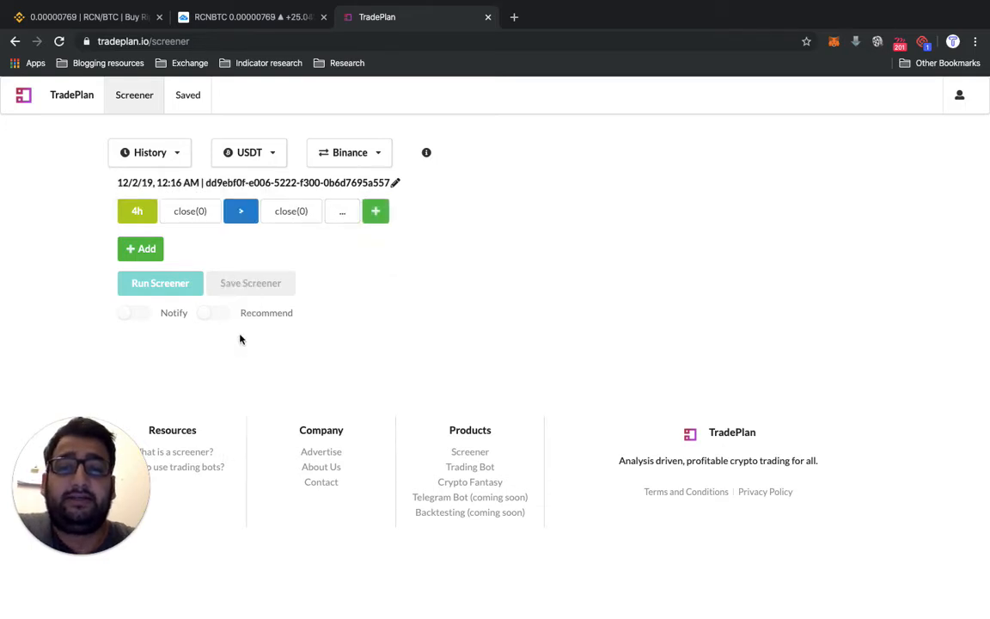
pyautogui.click(296, 215)
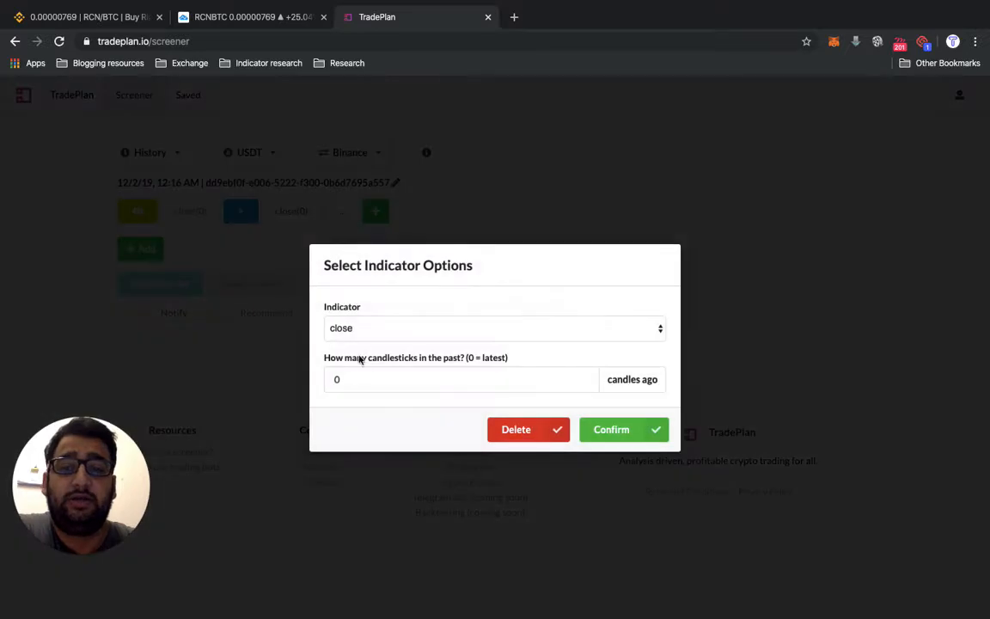
pyautogui.click(345, 381)
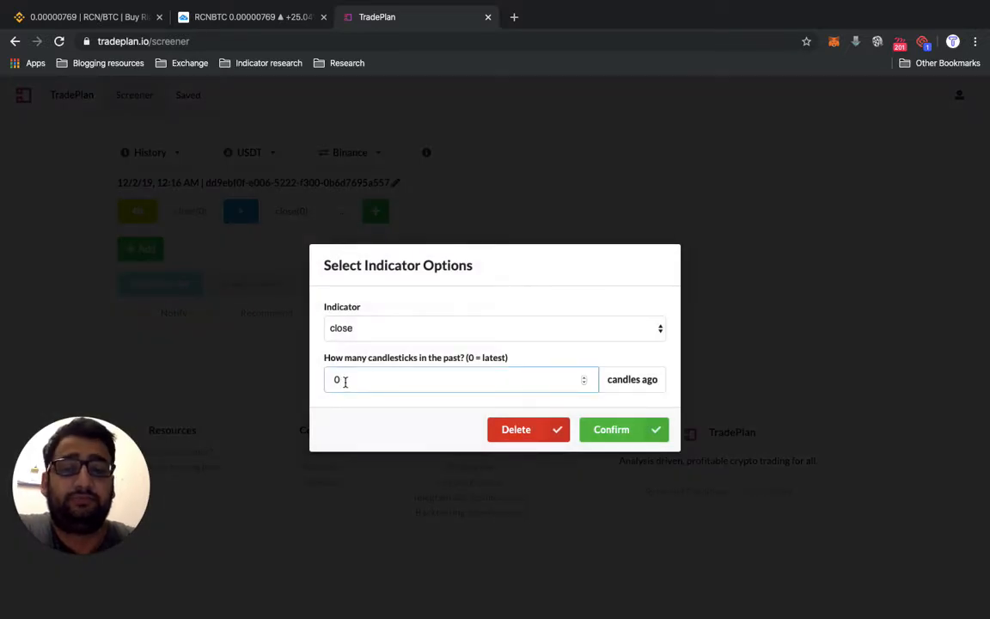
pyautogui.press('BackSpace')
pyautogui.write('1')
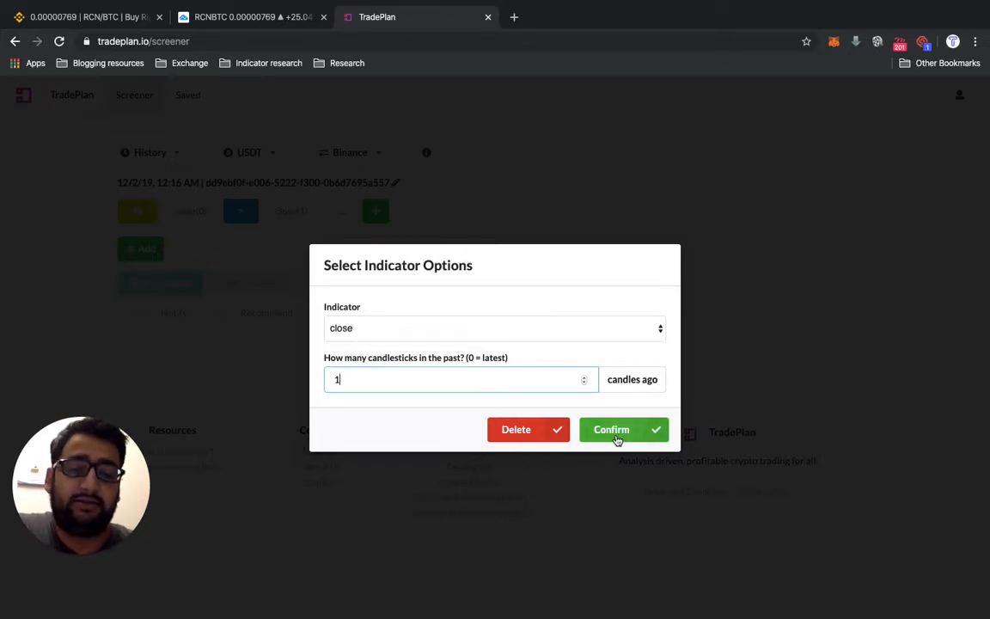
pyautogui.click(619, 435)
# - Extend the criterion with a multiplication operator after the previous candle's close
pyautogui.click(347, 213)
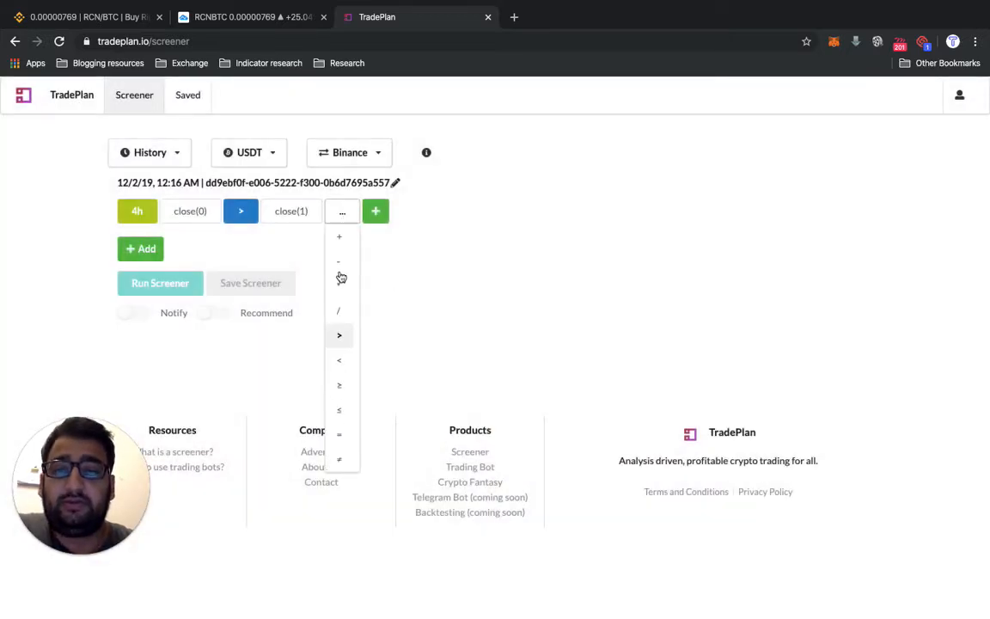
pyautogui.click(350, 301)
pyautogui.click(343, 219)
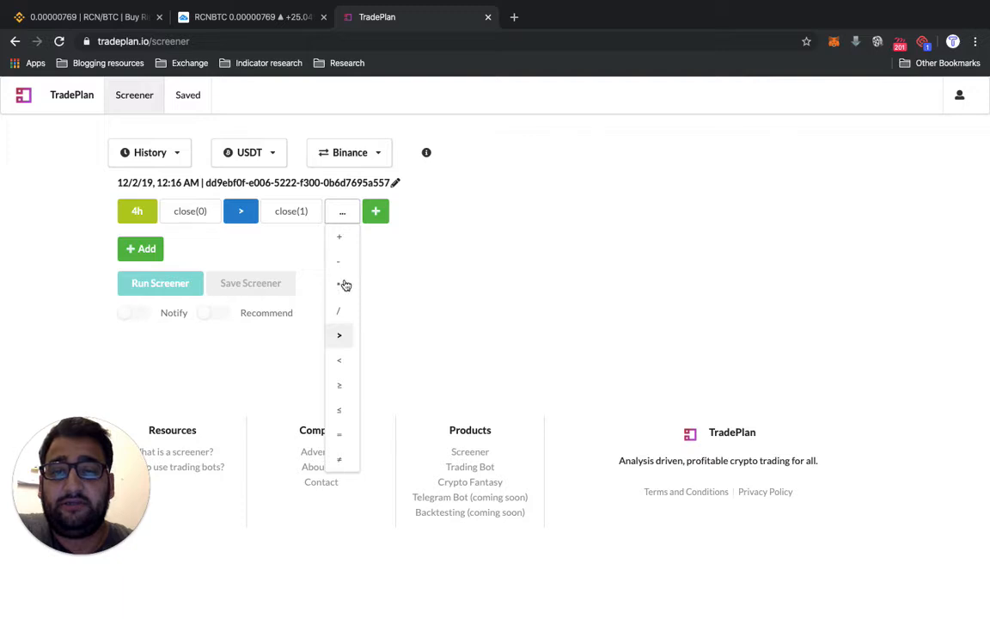
pyautogui.click(343, 288)
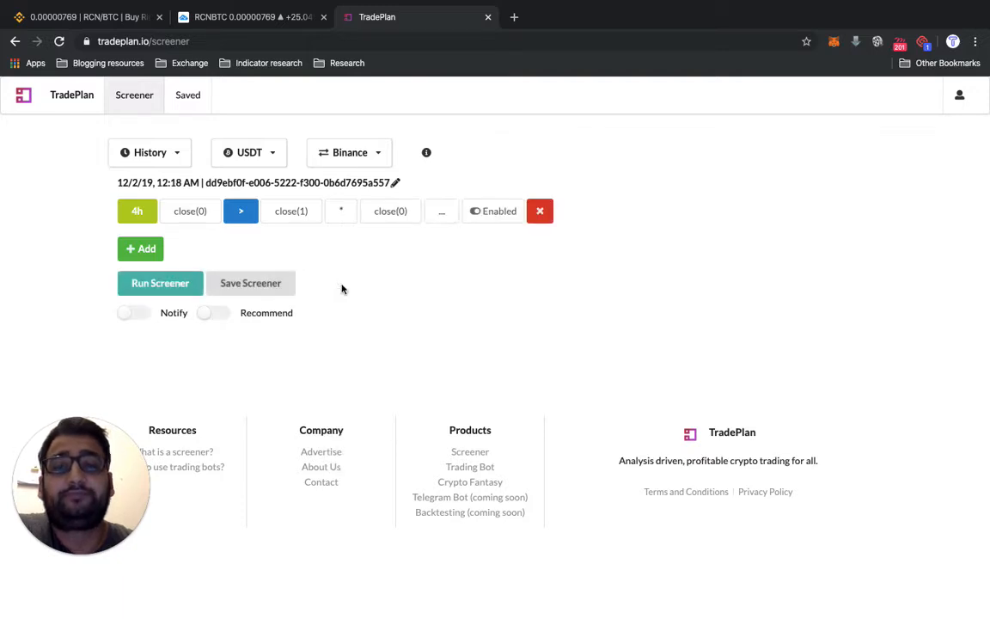
# - Change the criterion's last operand to the number indicator with a value of 1.1
pyautogui.click(385, 214)
pyautogui.click(364, 334)
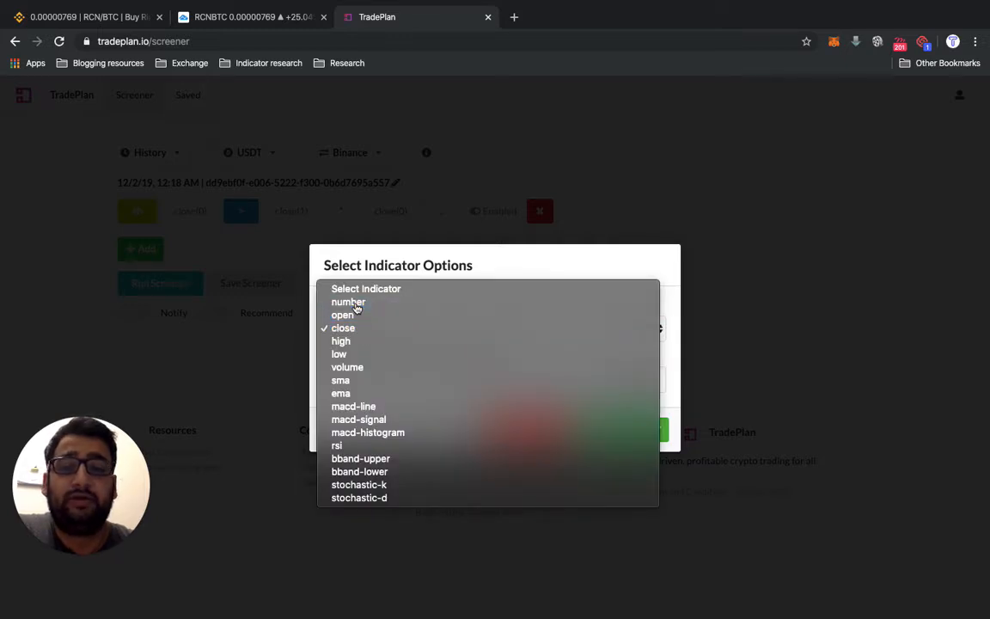
pyautogui.click(355, 304)
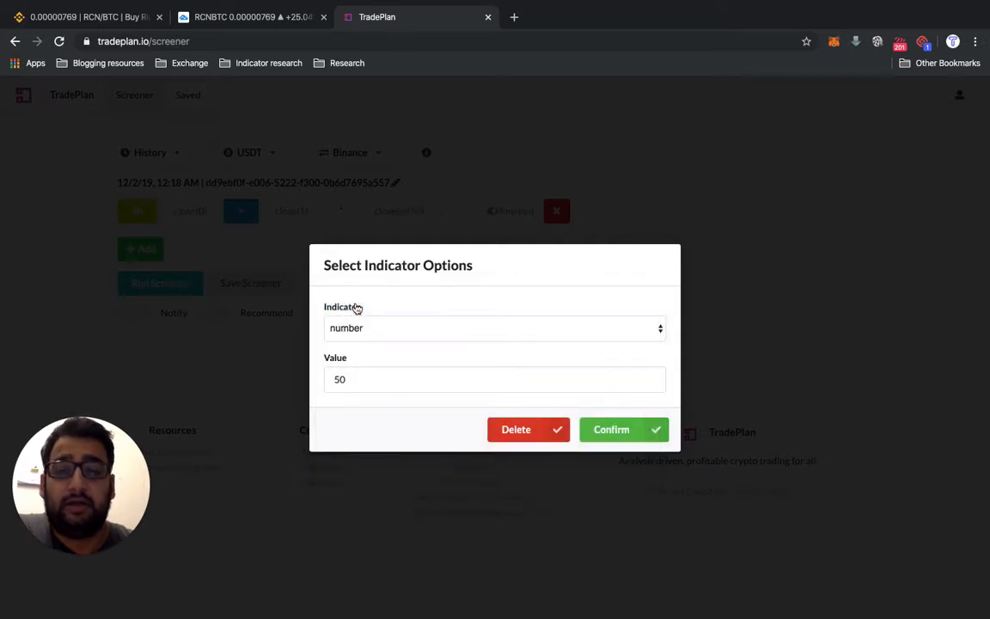
pyautogui.click(361, 381)
pyautogui.press('BackSpace')
pyautogui.press('BackSpace')
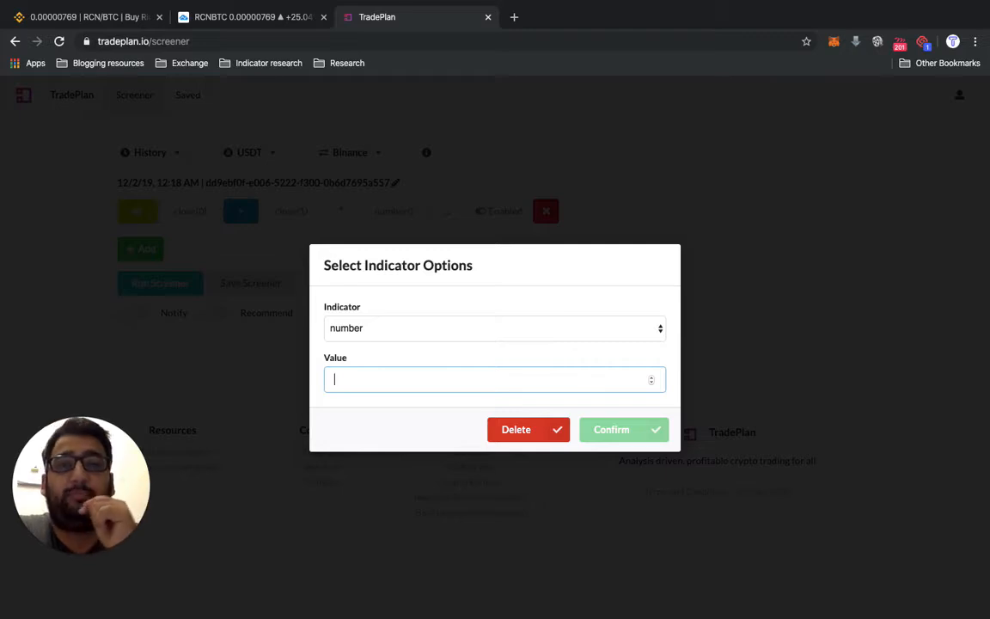
pyautogui.write('1')
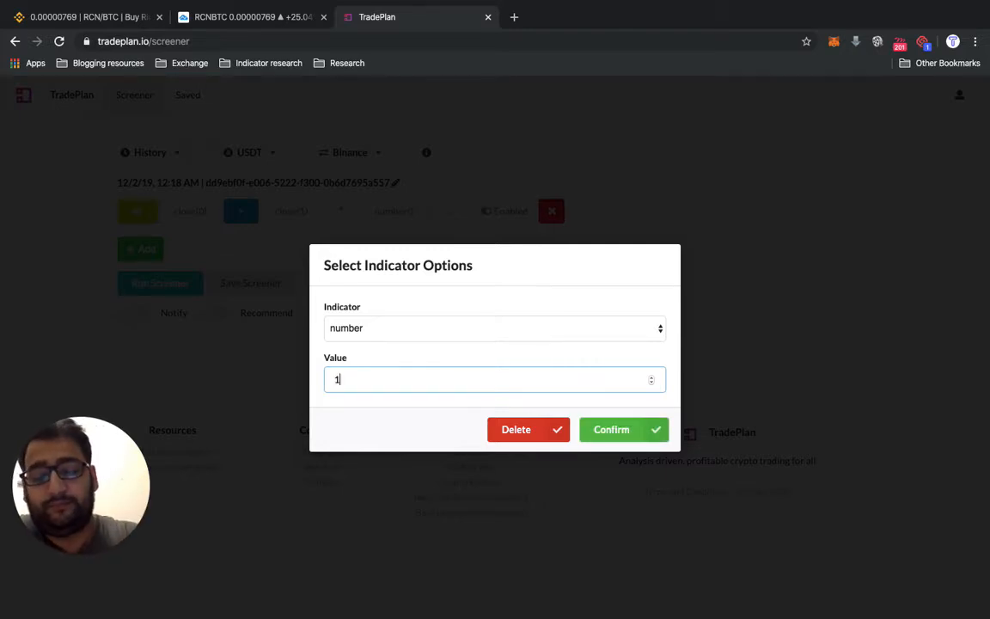
pyautogui.write('.1')
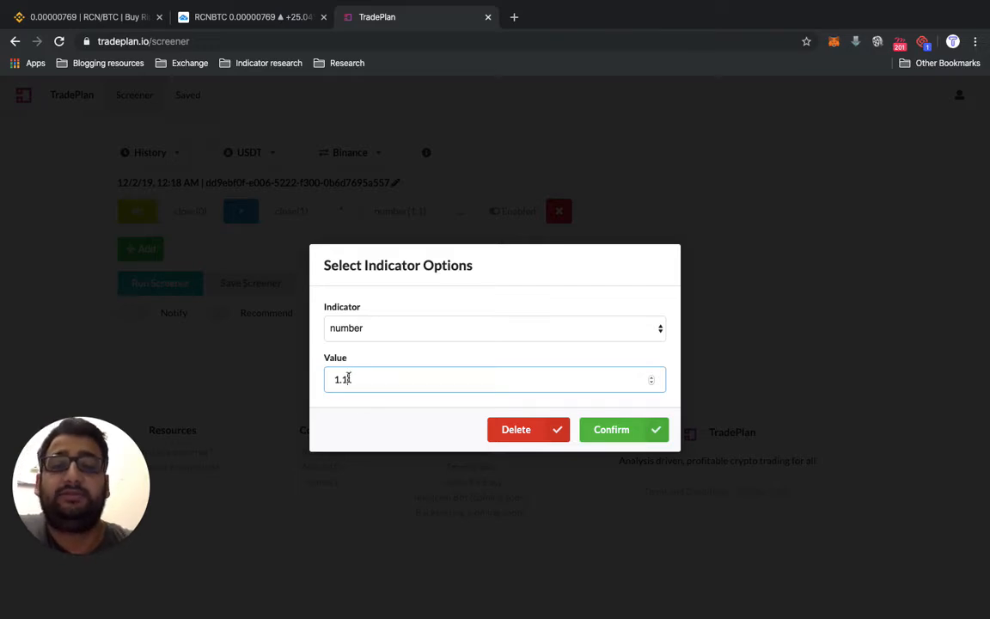
pyautogui.press('BackSpace')
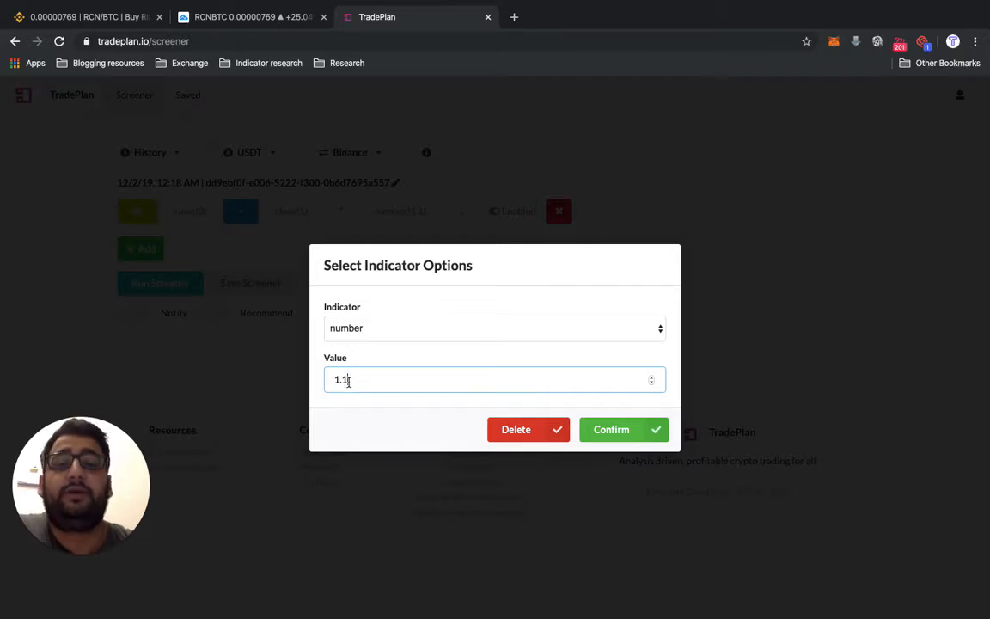
pyautogui.press('Return')
pyautogui.click(652, 428)
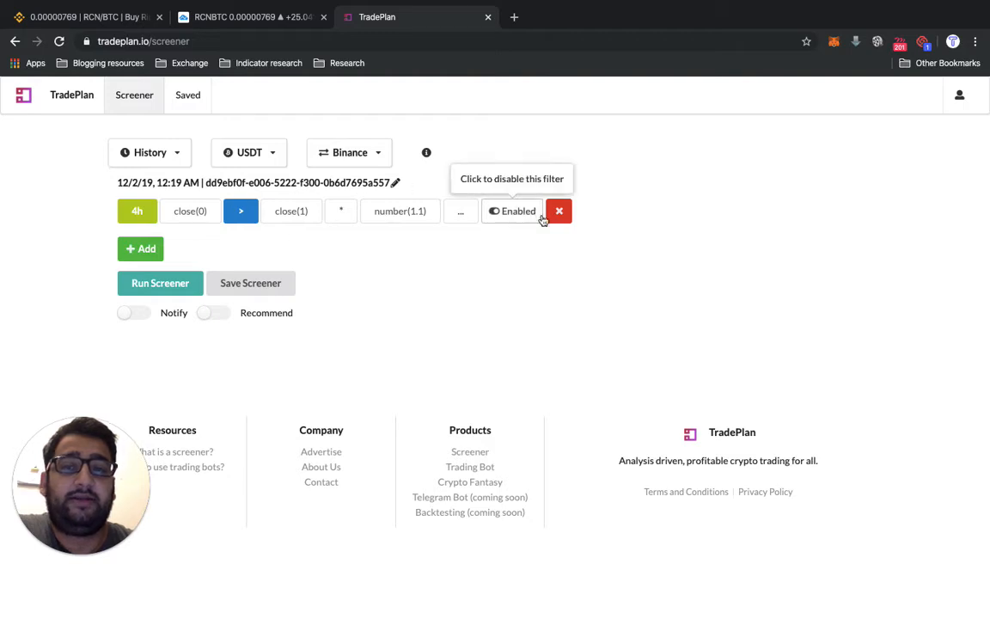
# - Run the screener on USDT pairs, and rerun it with the quote currency set to BTC
pyautogui.click(170, 292)
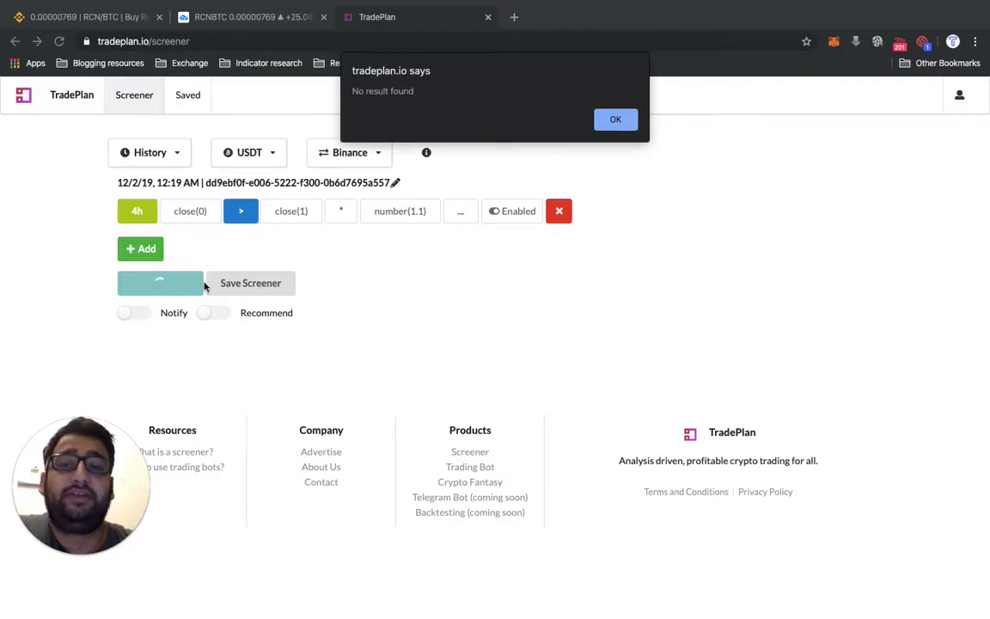
pyautogui.click(615, 119)
pyautogui.click(230, 153)
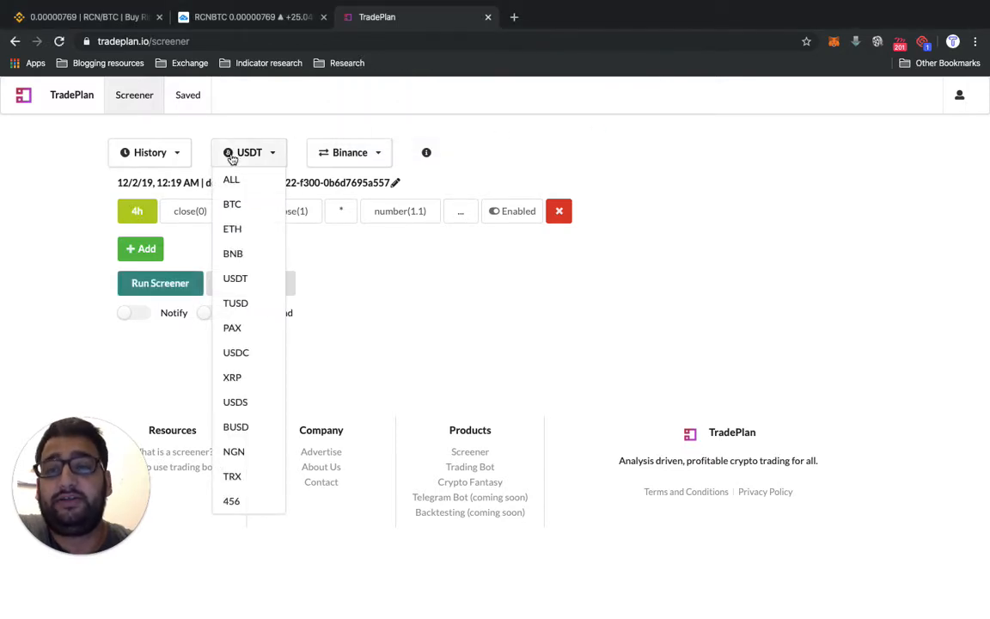
pyautogui.click(236, 203)
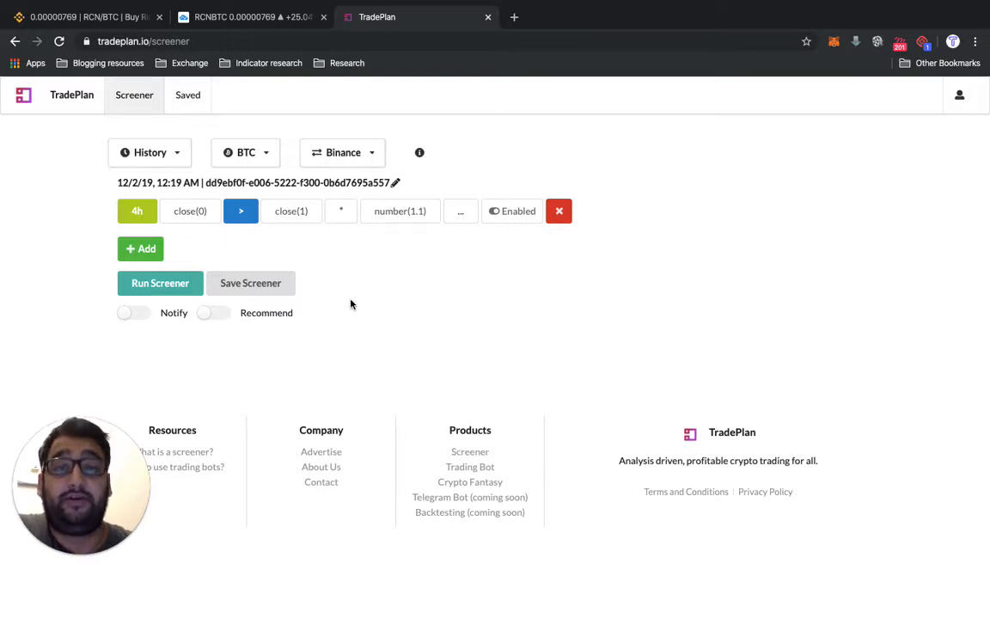
pyautogui.click(162, 286)
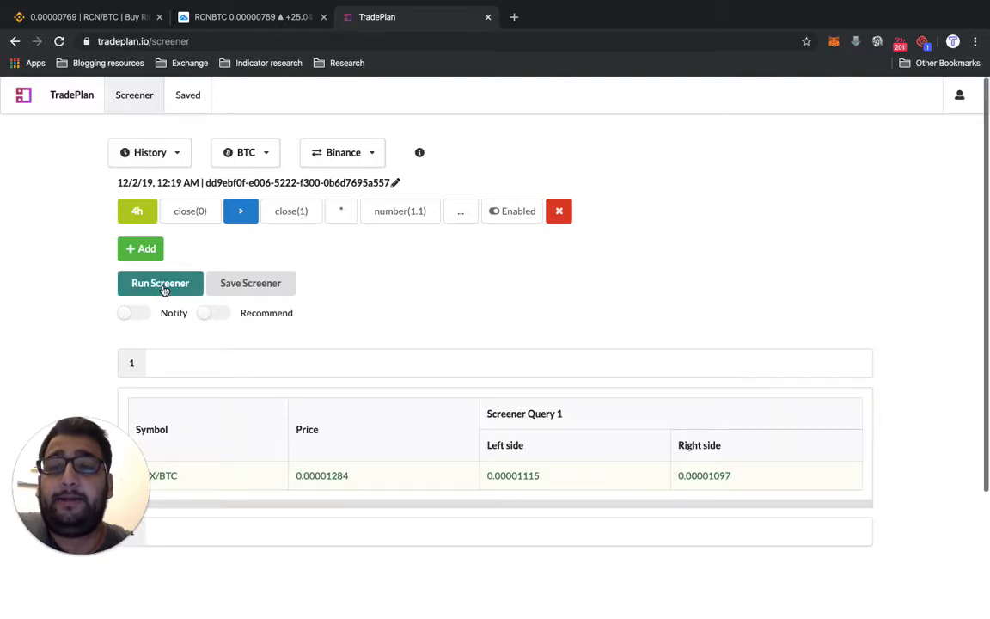
pyautogui.scroll(-2, 270, 417)
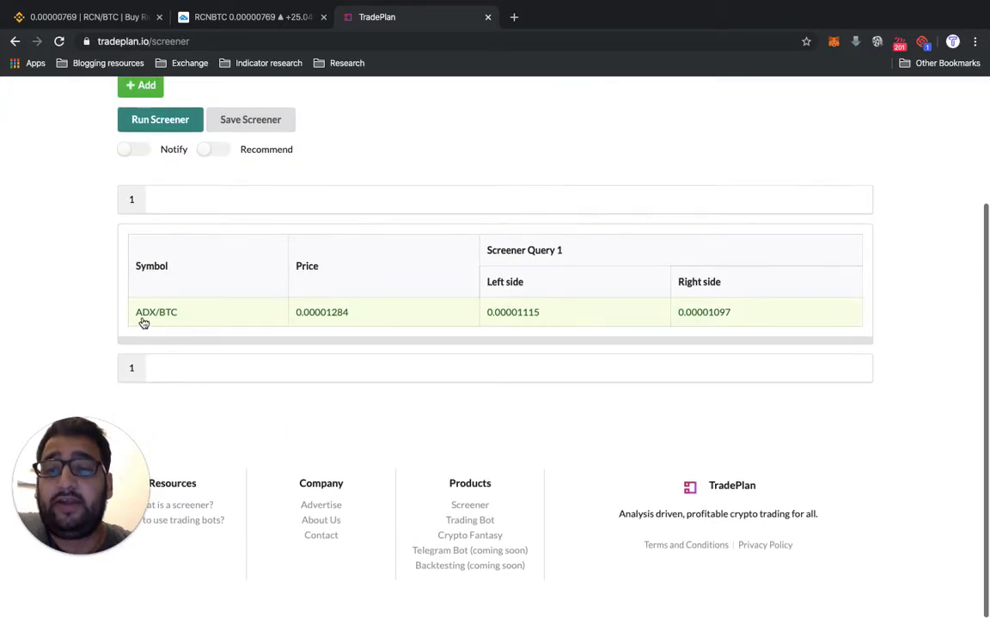
# - Switch to TradingView, load the Binance ADXBTC chart and close the advertisement covering its candles
pyautogui.click(221, 17)
pyautogui.click(59, 86)
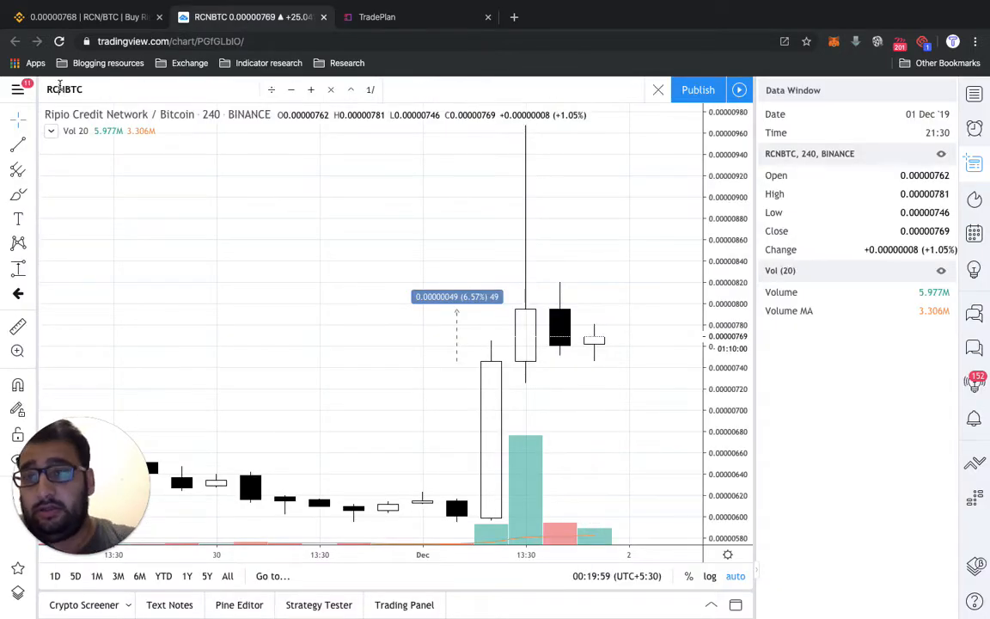
pyautogui.write('ADXBTC')
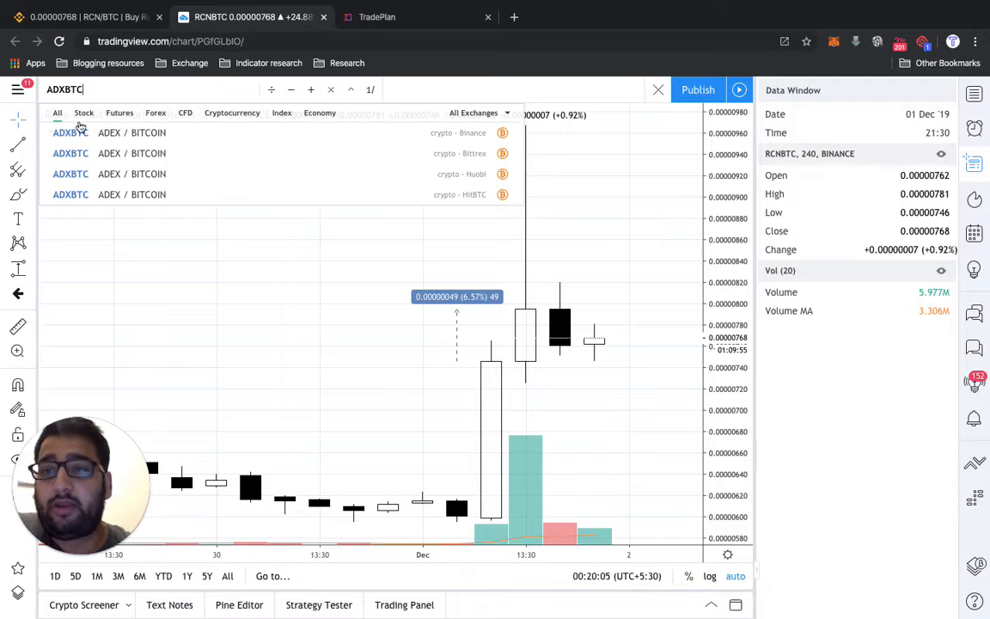
pyautogui.click(82, 134)
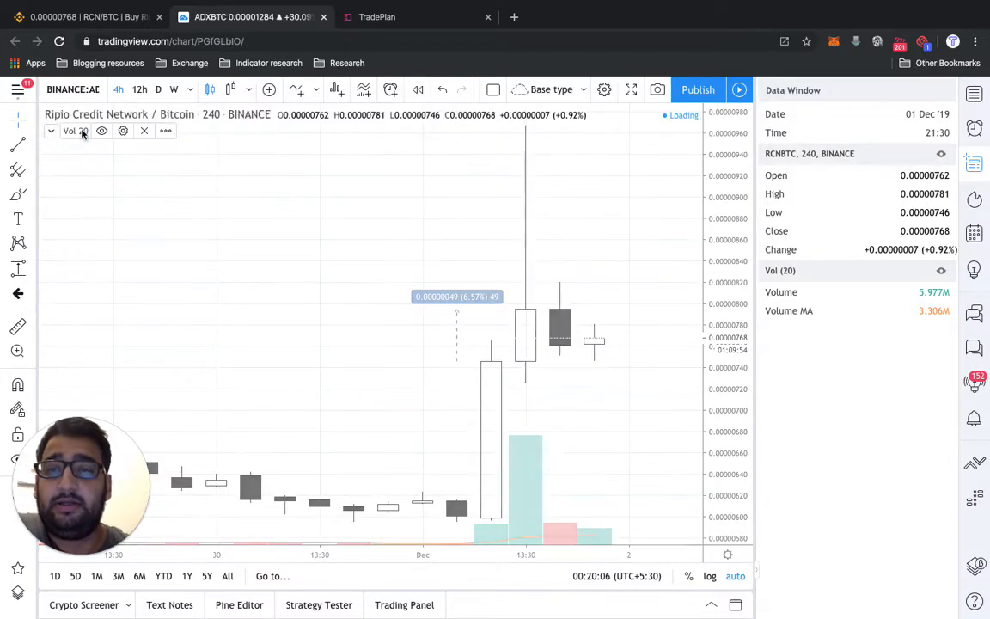
pyautogui.hscroll(-2, 361, 294)
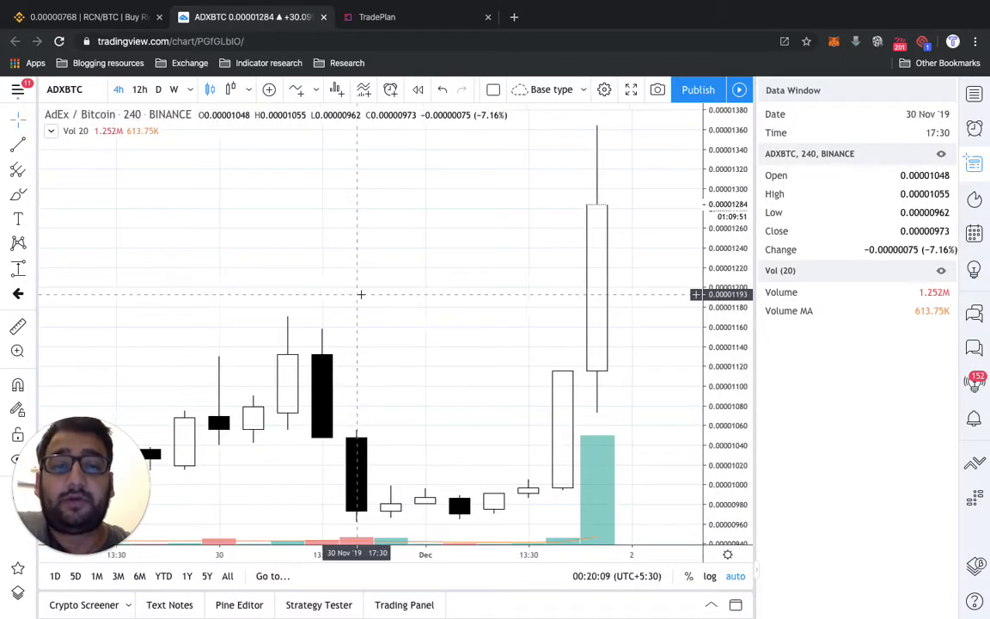
pyautogui.hscroll(3, 361, 294)
pyautogui.hscroll(3, 361, 294)
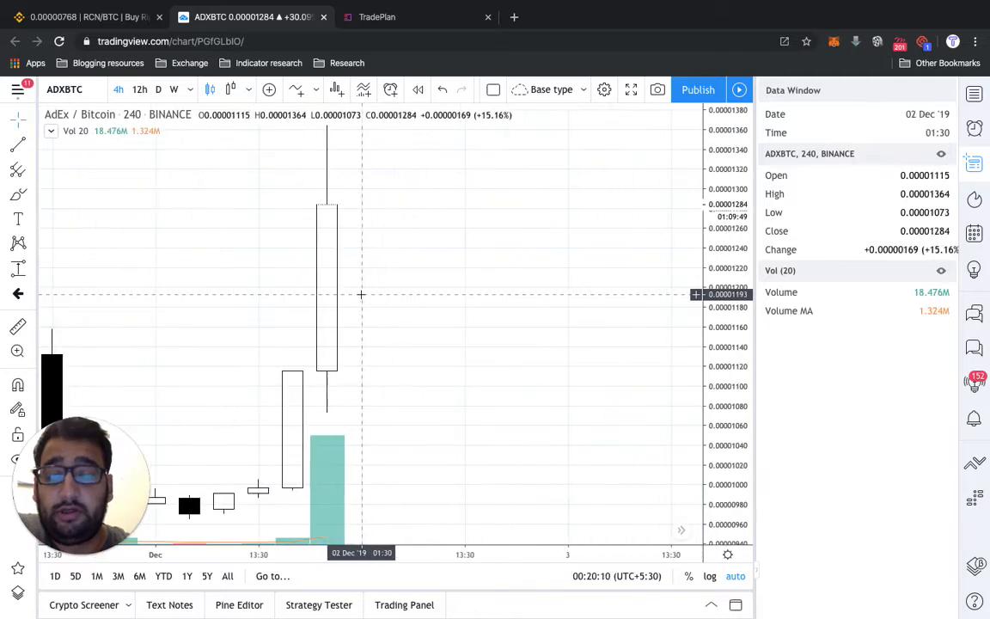
pyautogui.hscroll(-1, 361, 294)
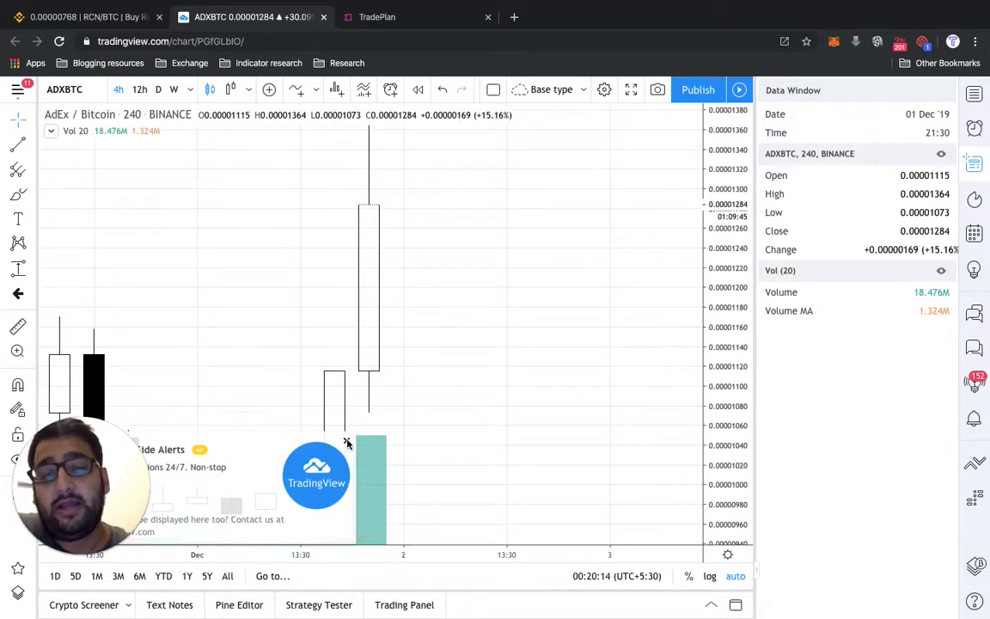
pyautogui.click(346, 442)
pyautogui.click(350, 454)
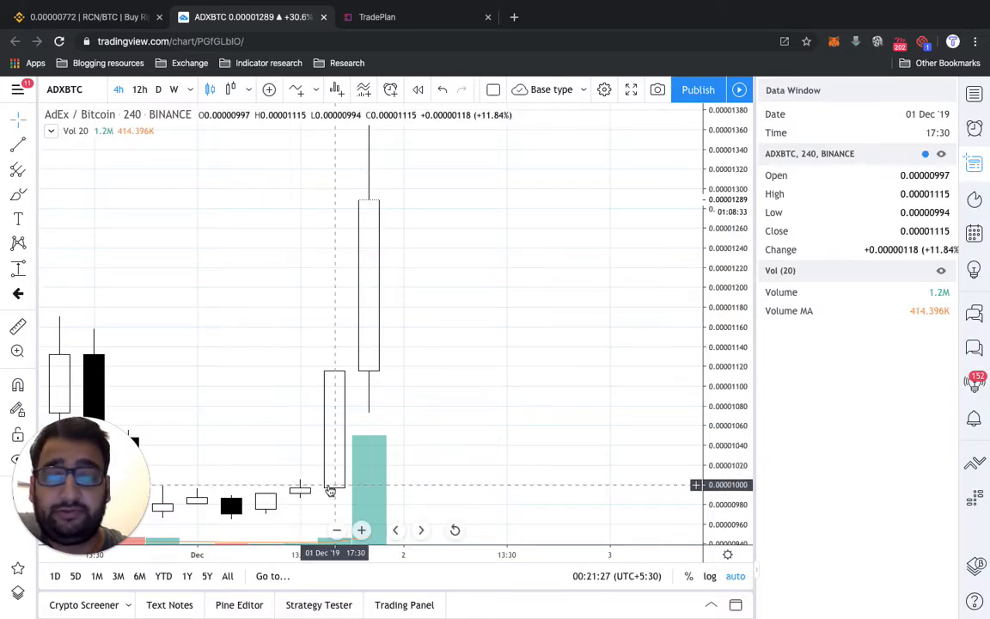
# - Measure the price change from the close of the 13:30 candle to the close of the 17:30 candle on 01 Dec
pyautogui.click(18, 325)
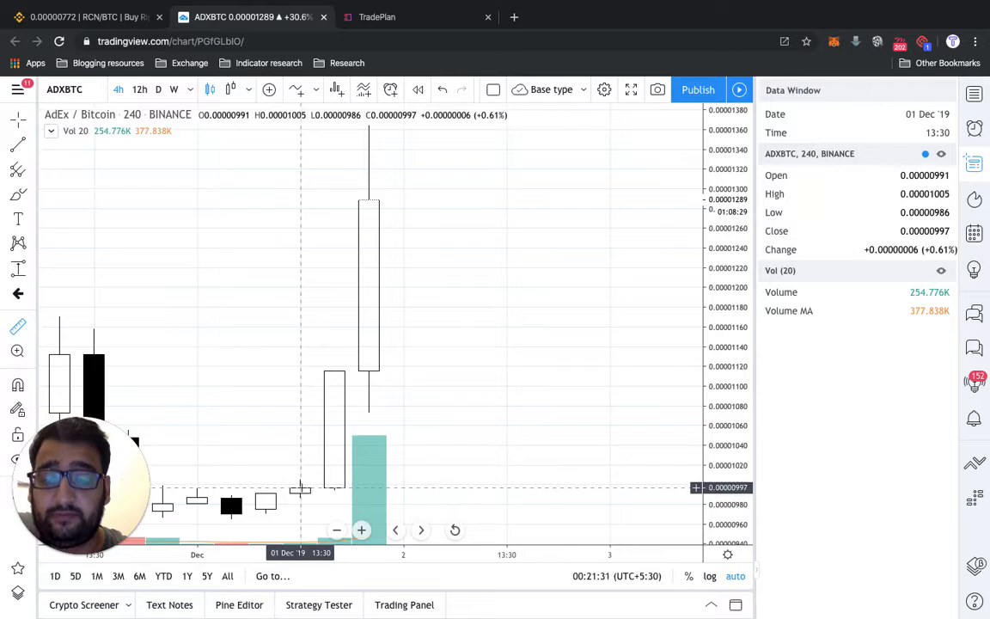
pyautogui.click(300, 488)
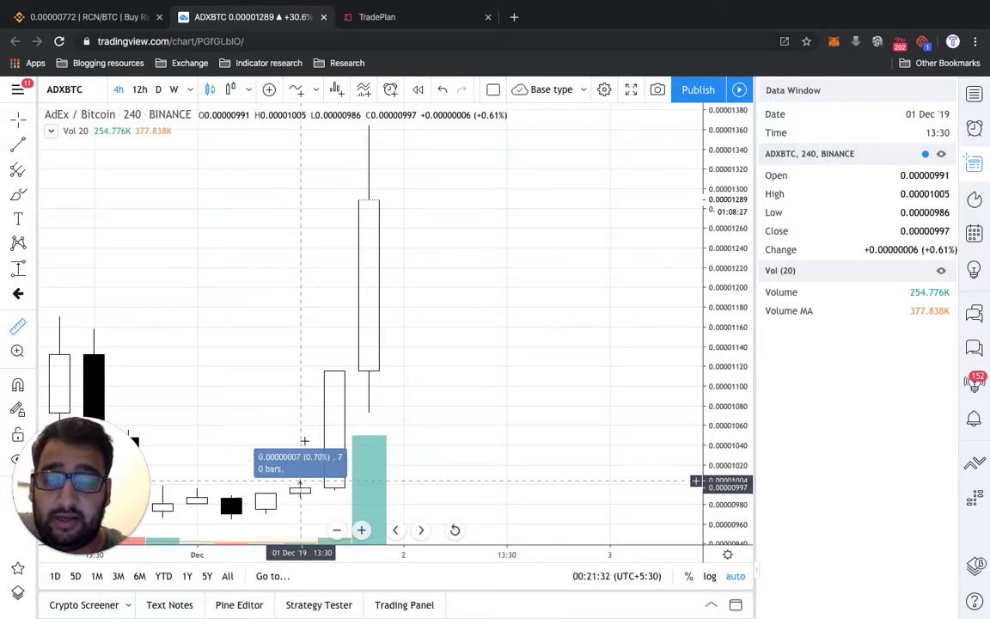
pyautogui.click(301, 371)
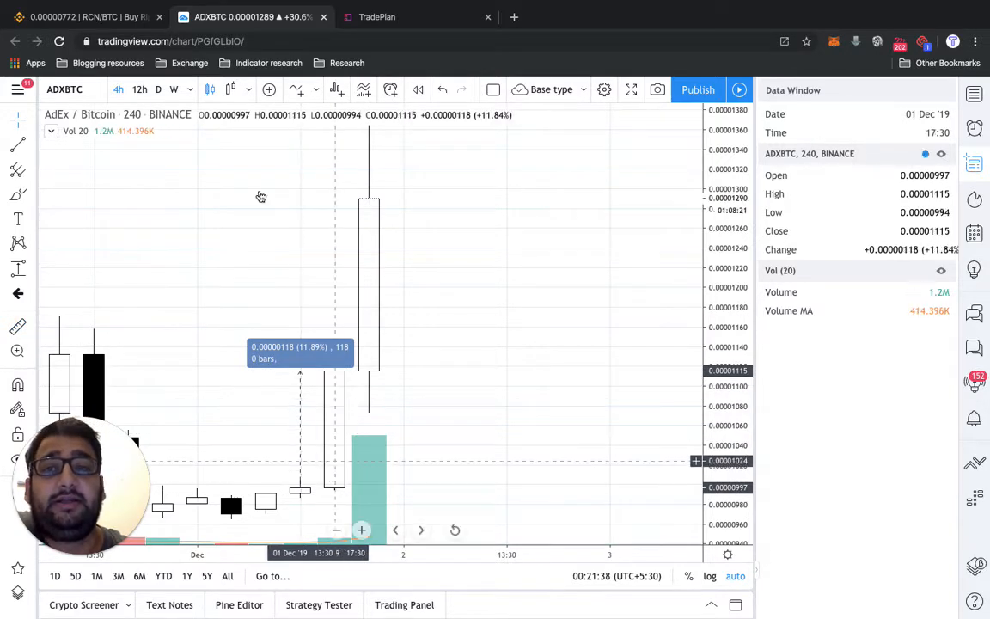
# - Compare the ADX/BTC screener result and its criterion in TradePlan with the TradingView chart
pyautogui.click(391, 17)
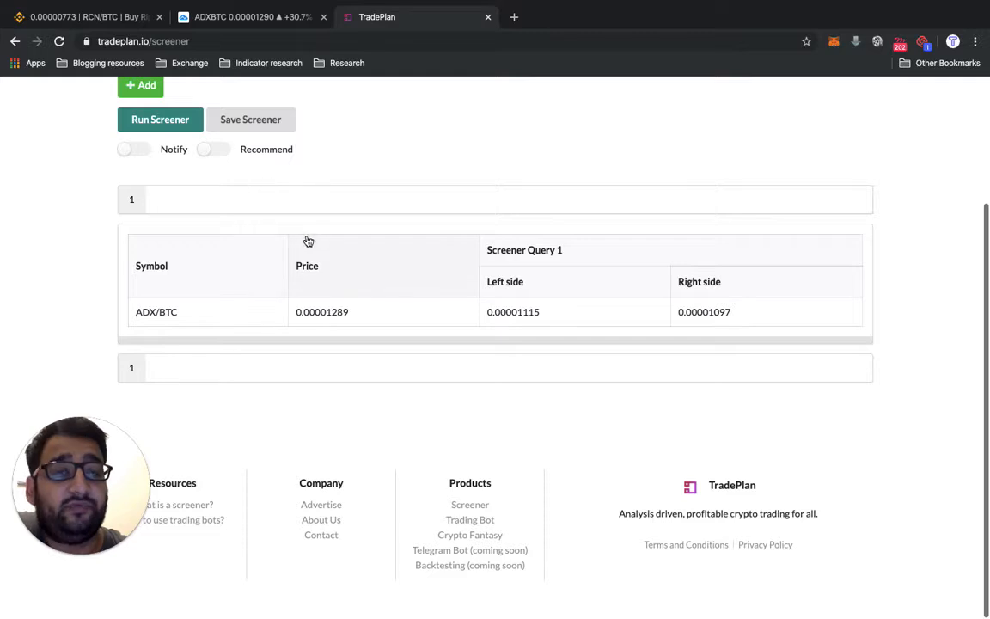
pyautogui.scroll(3, 306, 253)
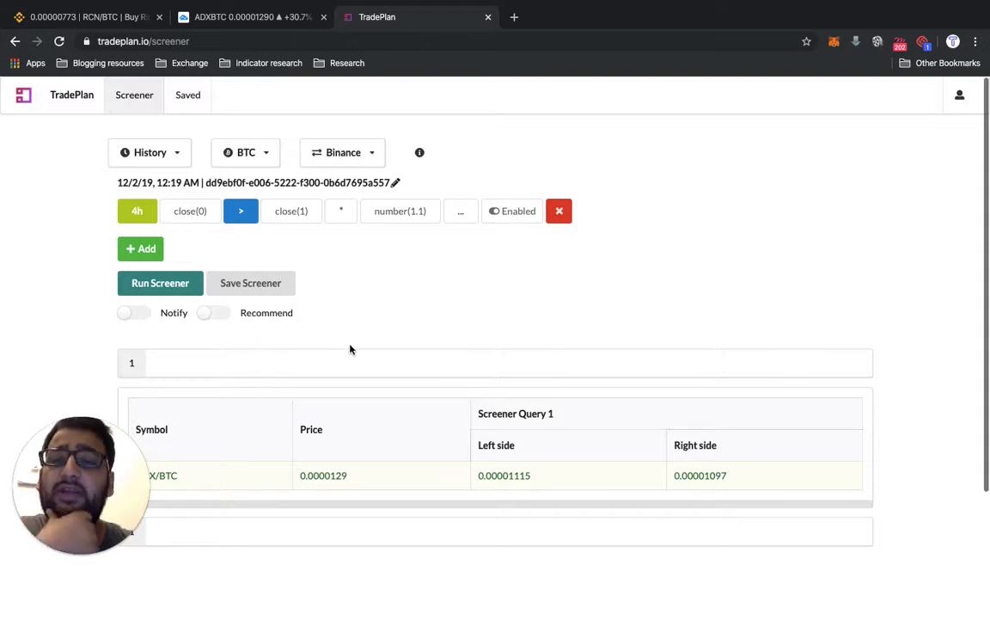
pyautogui.click(248, 19)
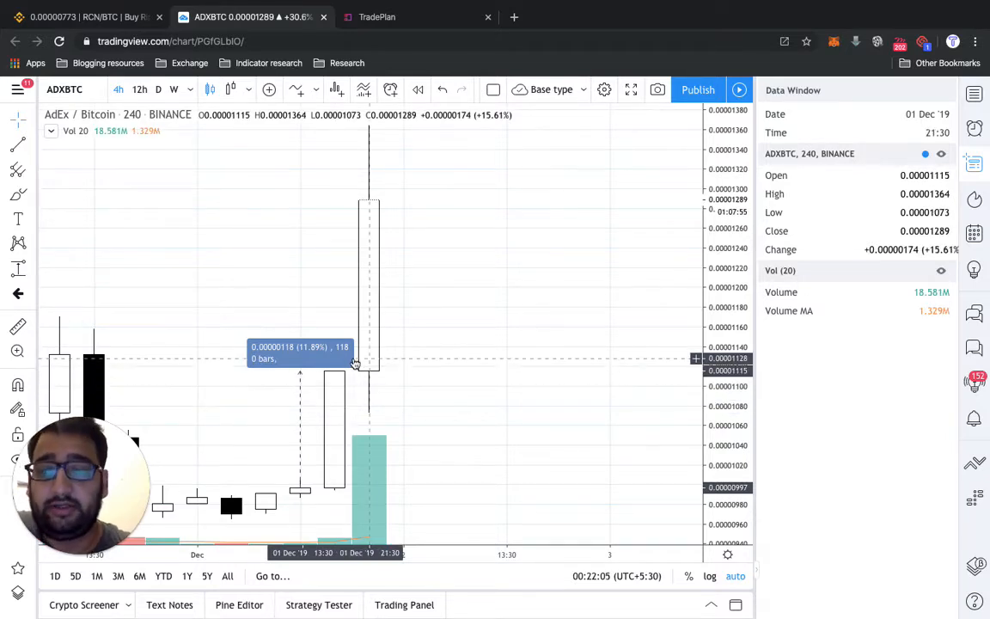
# - Switch back to TradePlan and replace the existing screener criterion with a new one
pyautogui.click(379, 17)
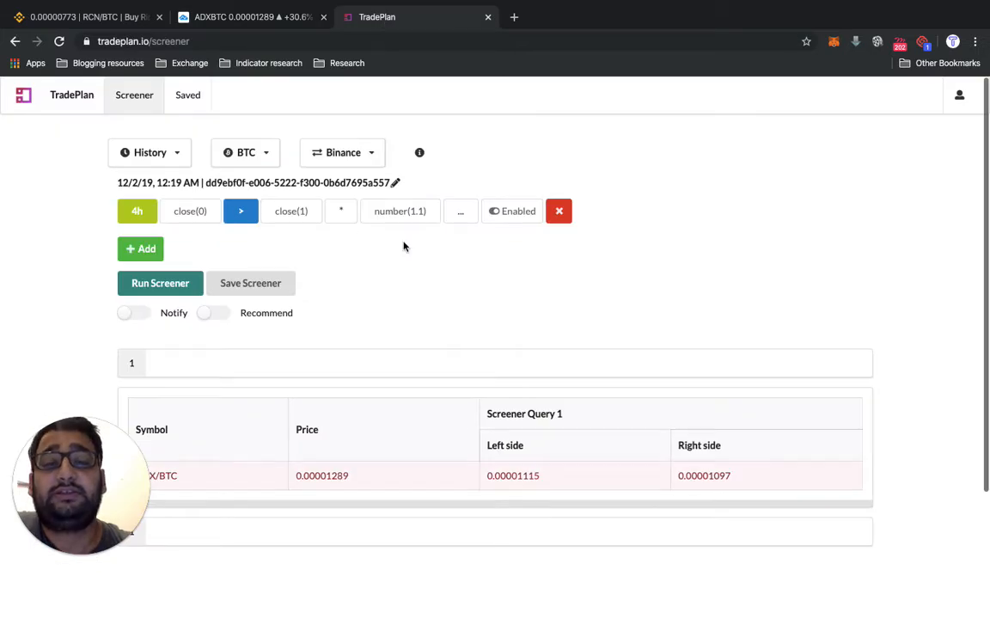
pyautogui.click(559, 211)
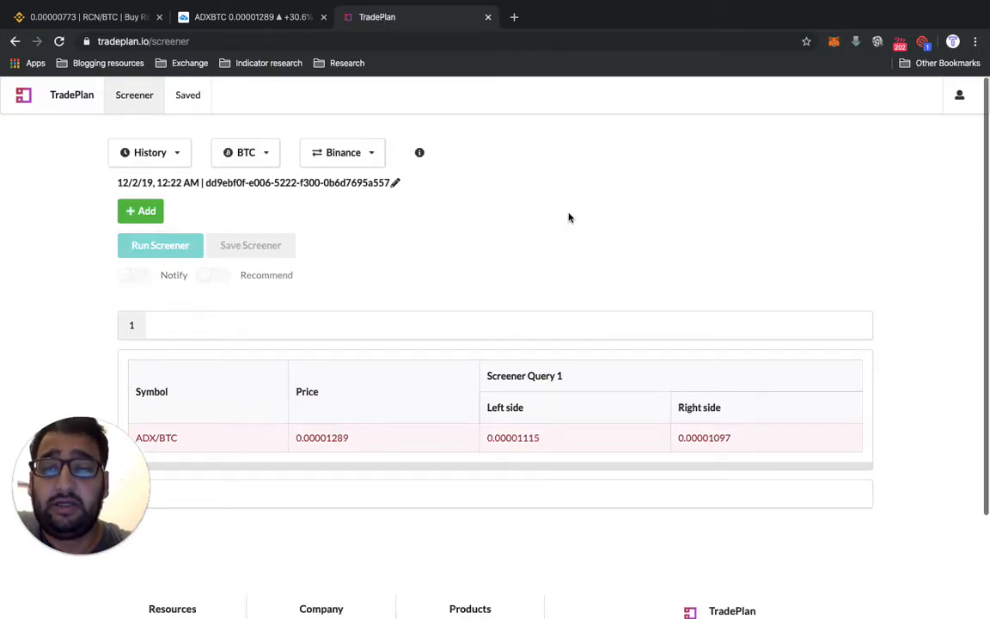
pyautogui.click(142, 206)
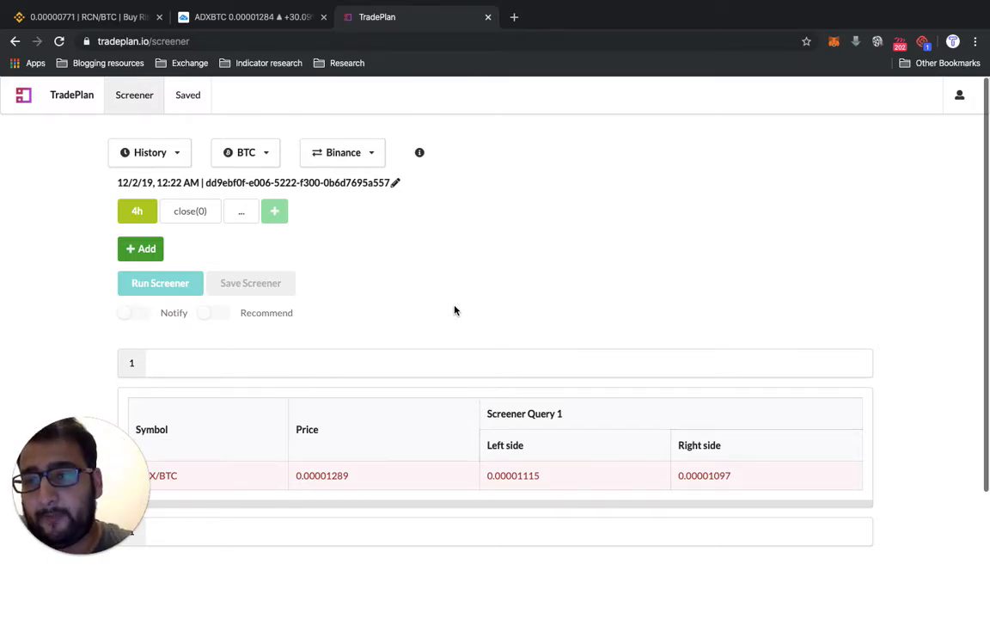
# - Set the new criterion's first operand to the ema indicator
pyautogui.click(186, 219)
pyautogui.click(390, 338)
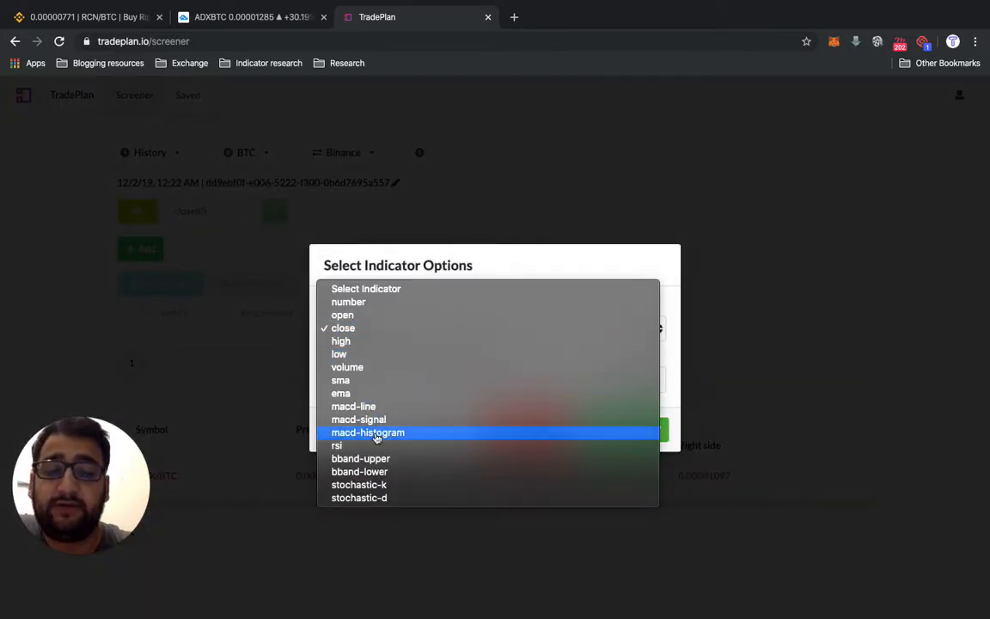
pyautogui.click(342, 394)
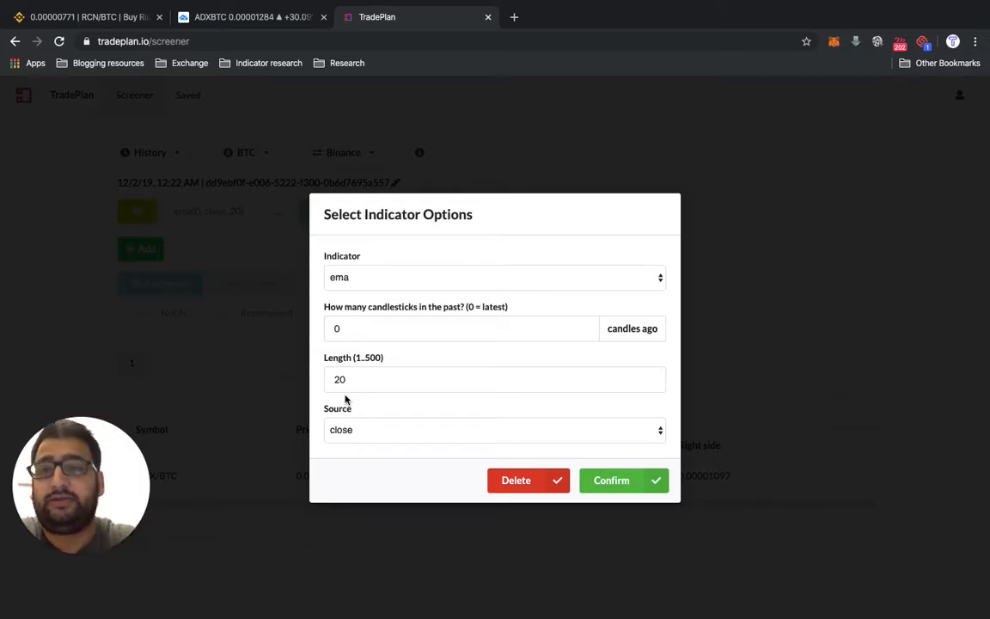
# - Switch to TradingView and add two Moving Average Exponential indicators to the ADXBTC chart
pyautogui.click(259, 21)
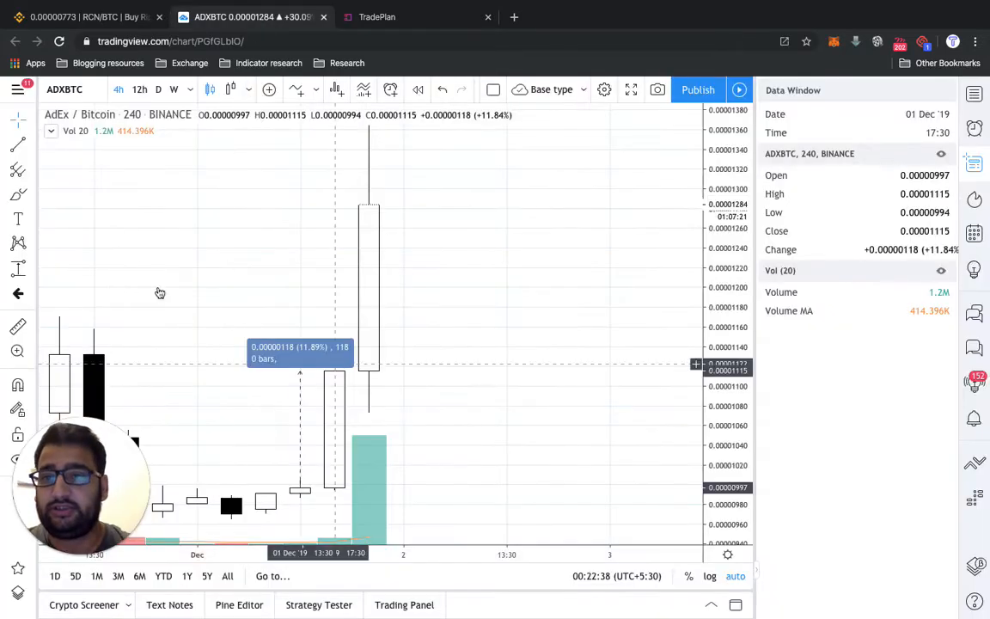
pyautogui.click(296, 89)
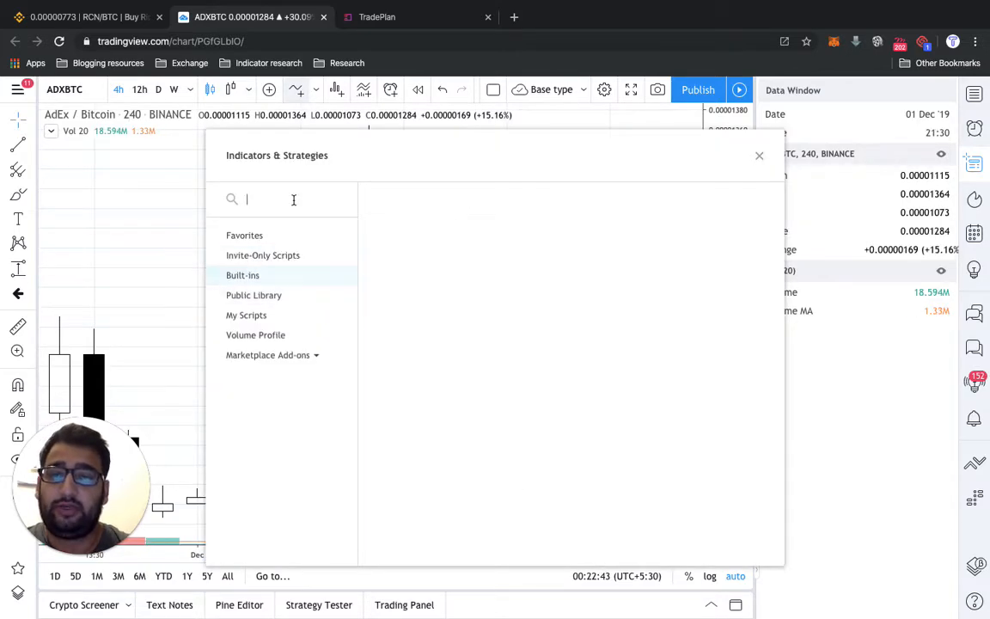
pyautogui.write('ema')
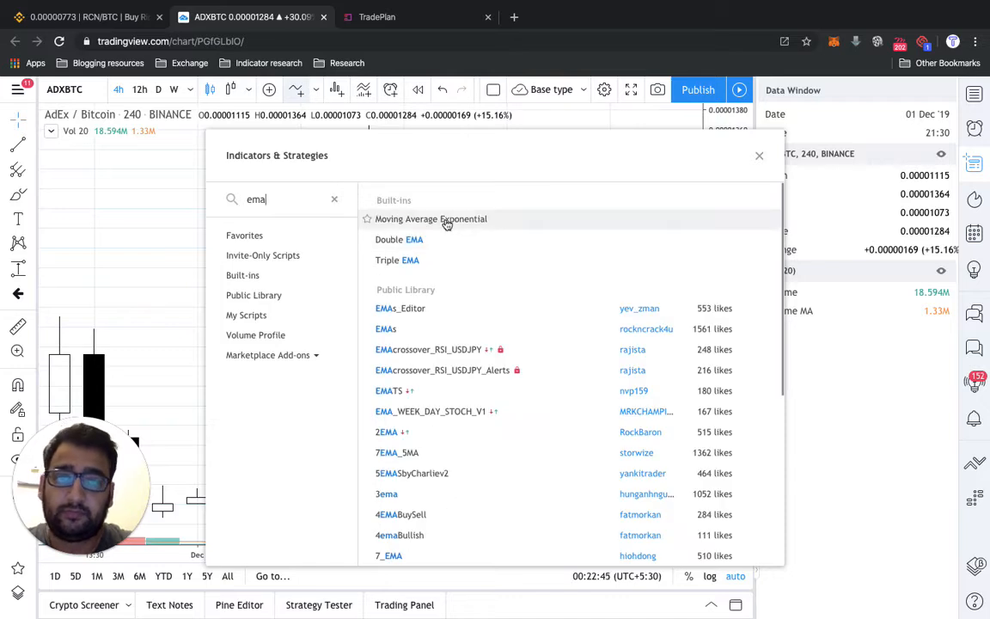
pyautogui.doubleClick(444, 222)
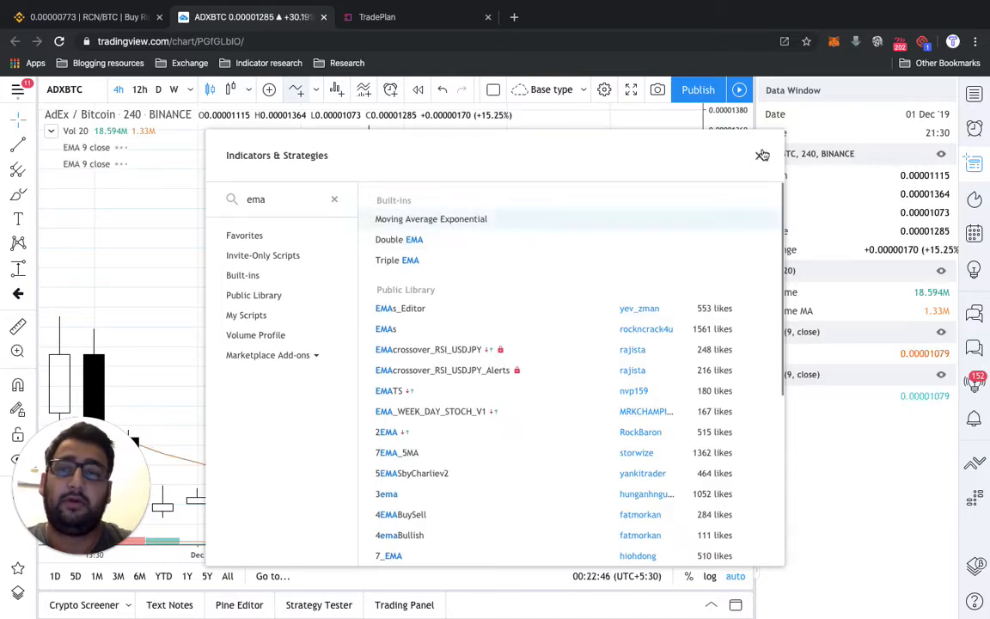
pyautogui.click(759, 156)
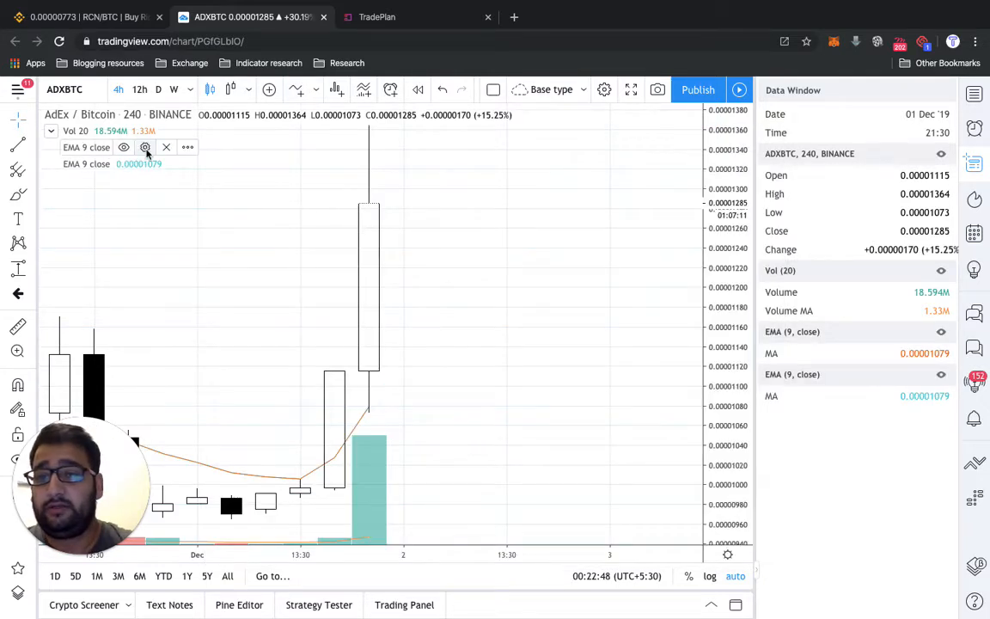
# - Set the lengths of the two chart EMAs to 20 and 50
pyautogui.click(146, 151)
pyautogui.click(437, 322)
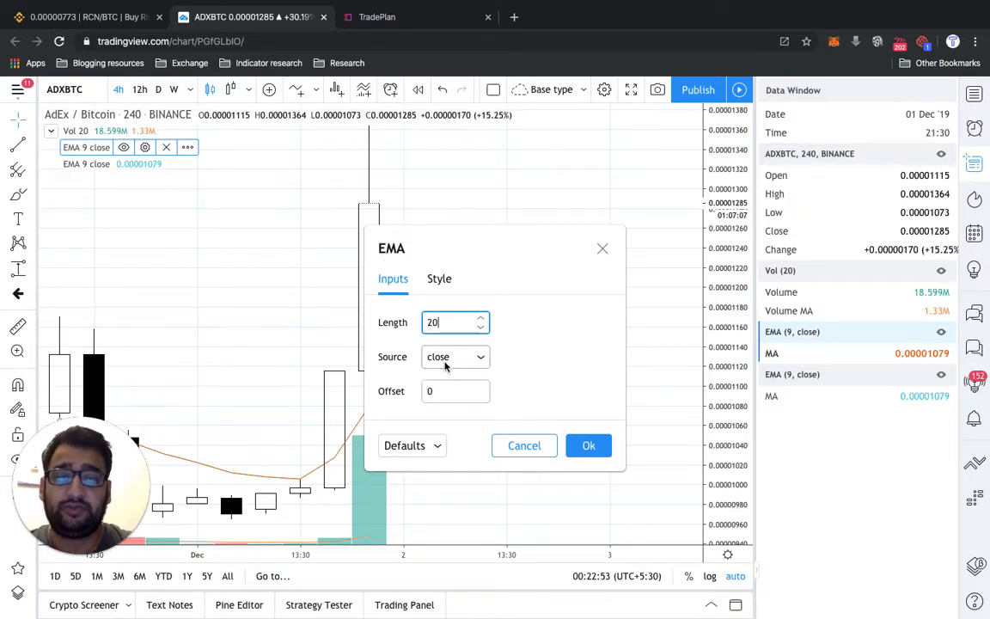
pyautogui.click(584, 450)
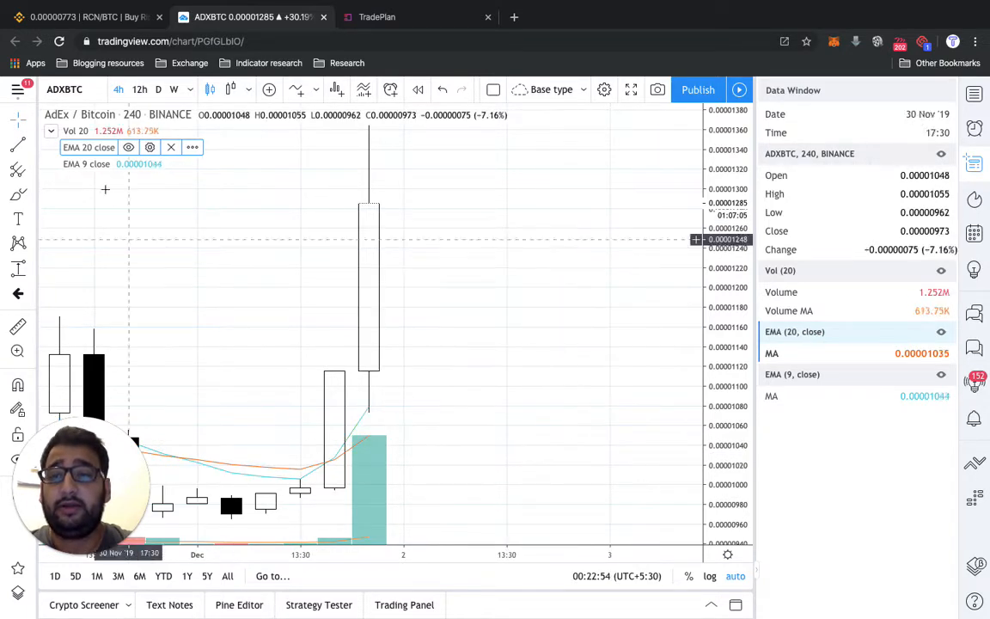
pyautogui.click(144, 164)
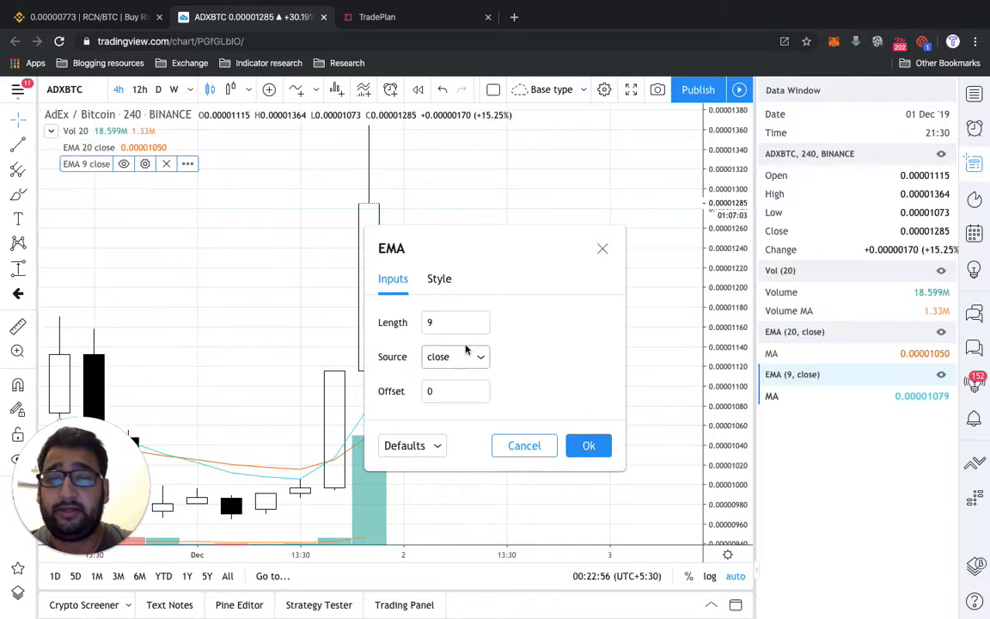
pyautogui.click(444, 322)
pyautogui.press('BackSpace')
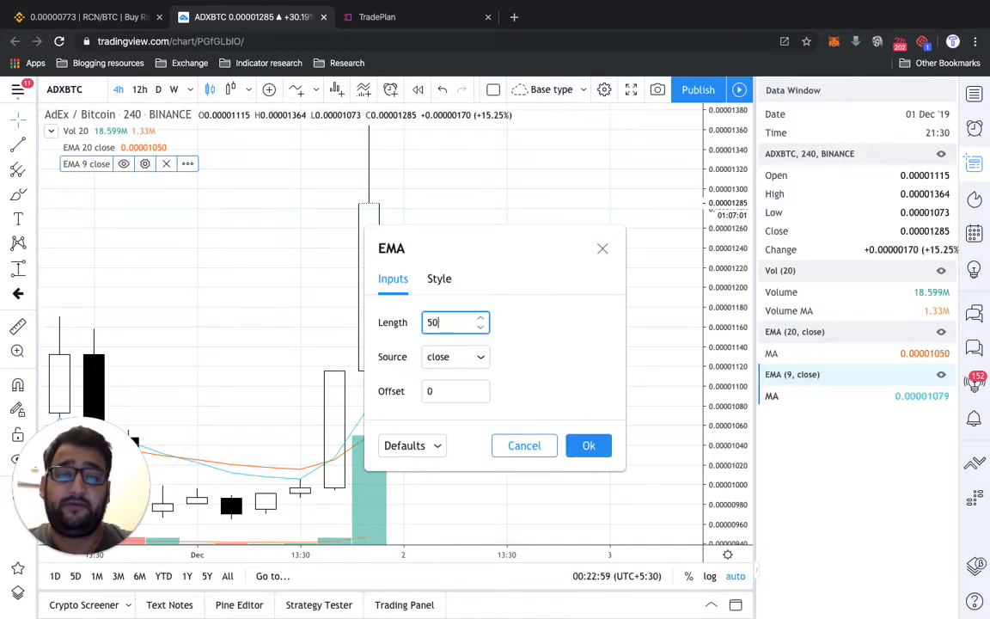
pyautogui.click(588, 445)
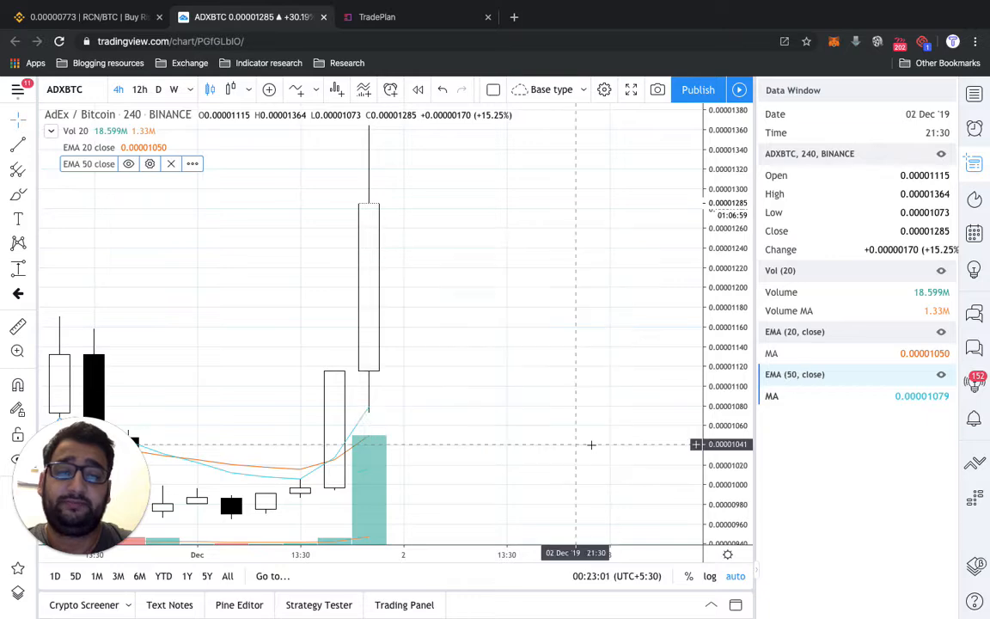
# - Examine where the 20 EMA crosses the 50 EMA on the ADXBTC chart around 26 November
pyautogui.hscroll(-5, 533, 356)
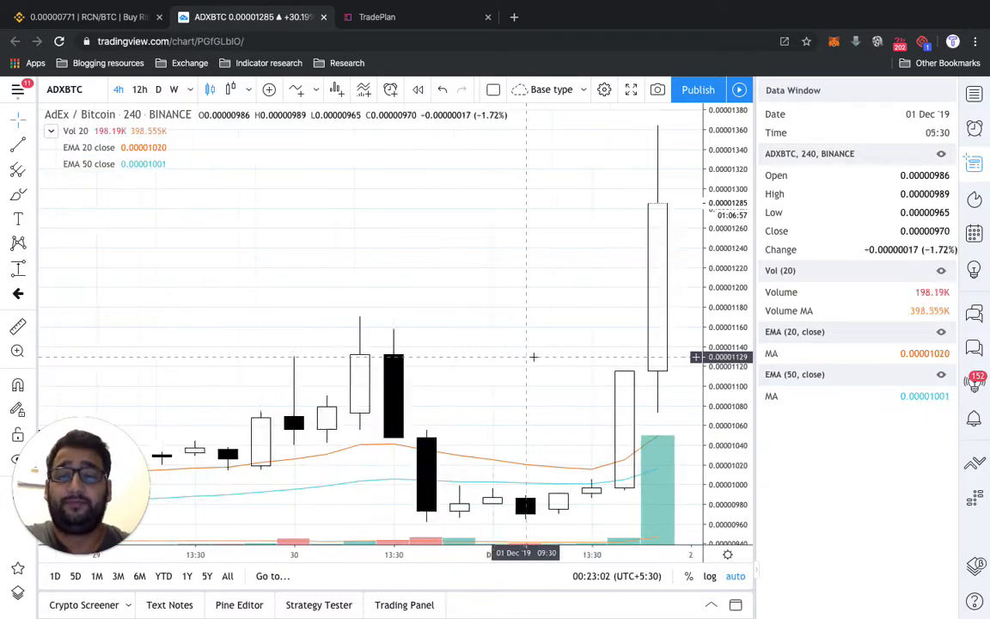
pyautogui.hscroll(-5, 533, 356)
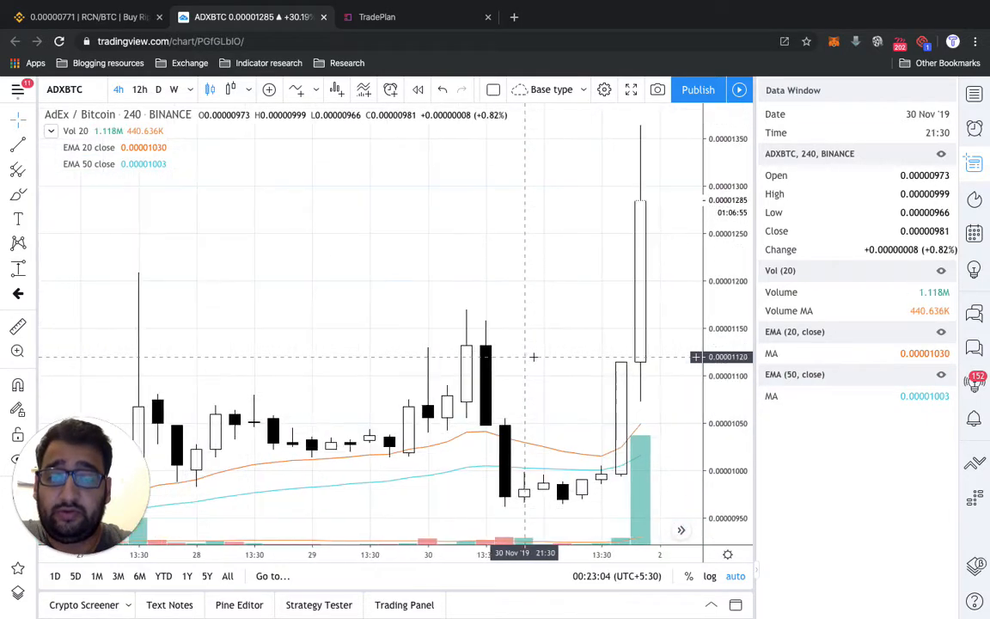
pyautogui.hscroll(2, 533, 356)
pyautogui.hscroll(-8, 533, 356)
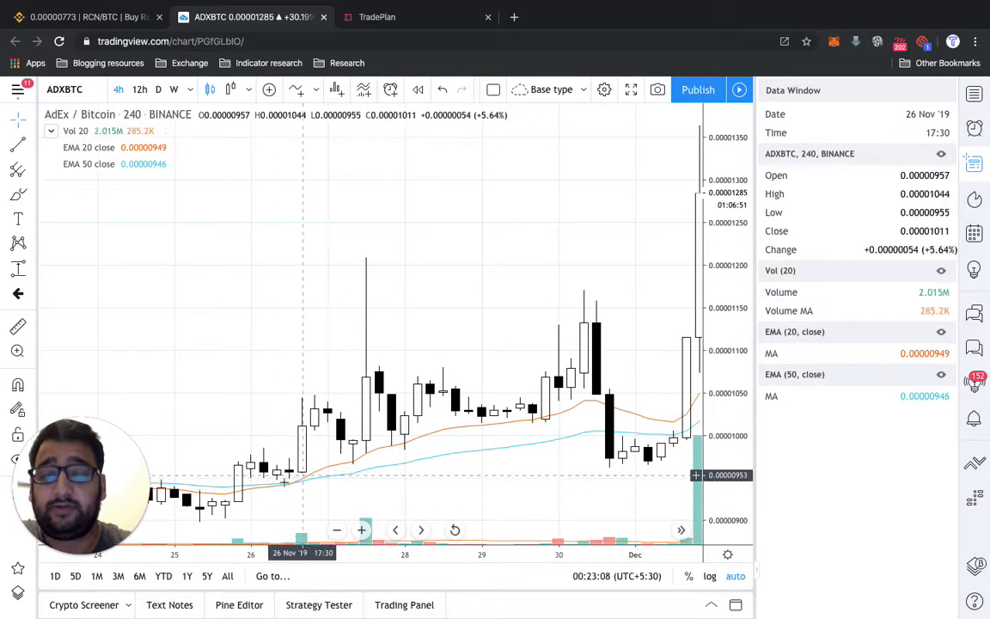
pyautogui.scroll(5, 297, 480)
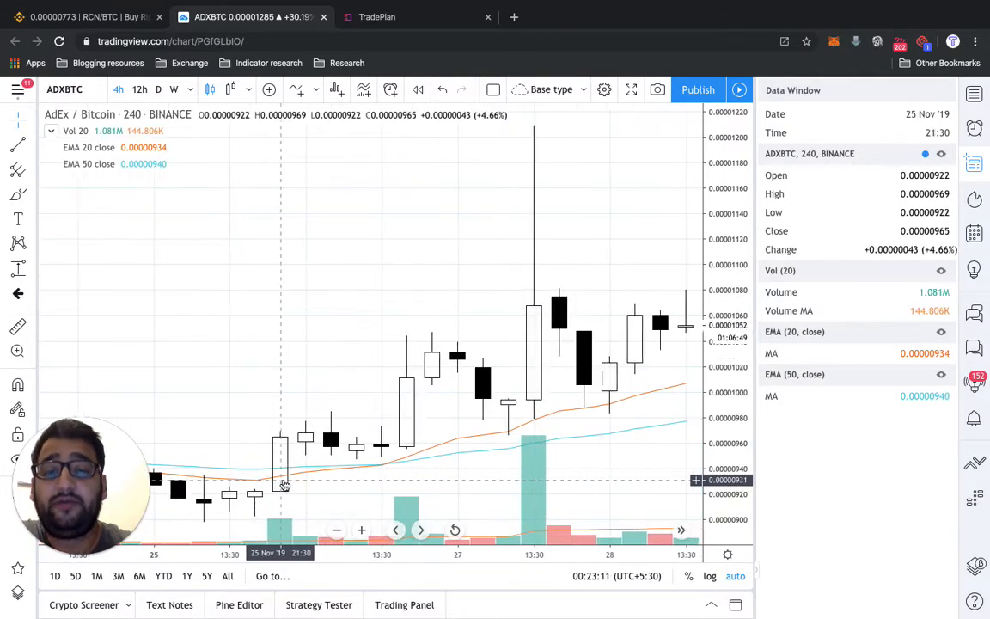
pyautogui.scroll(3, 285, 486)
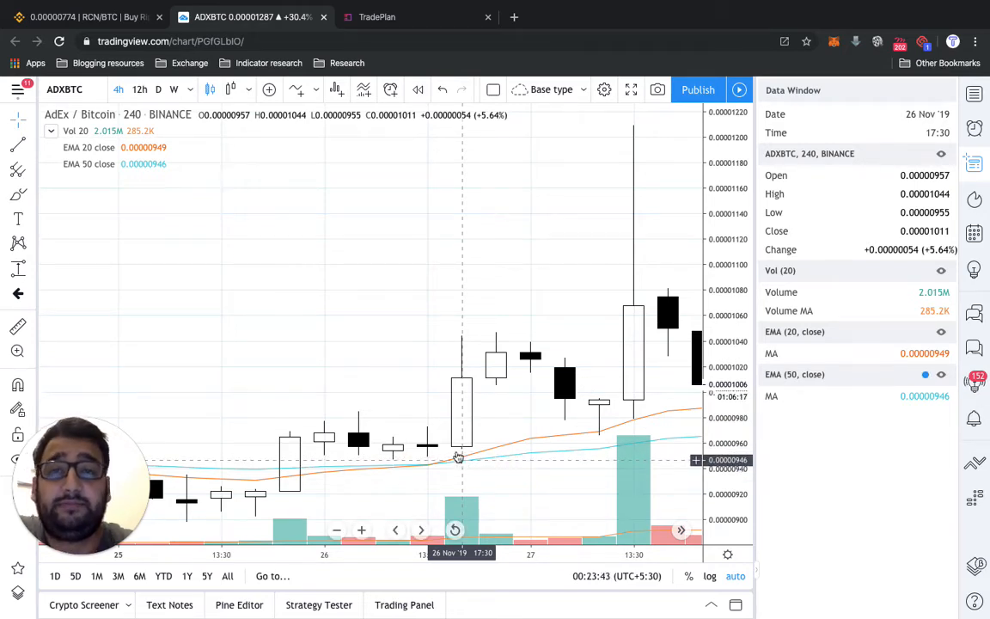
# - Switch to TradePlan, accept ema(0, close, 20) as the first operand and follow it with a greater-than comparison
pyautogui.click(432, 23)
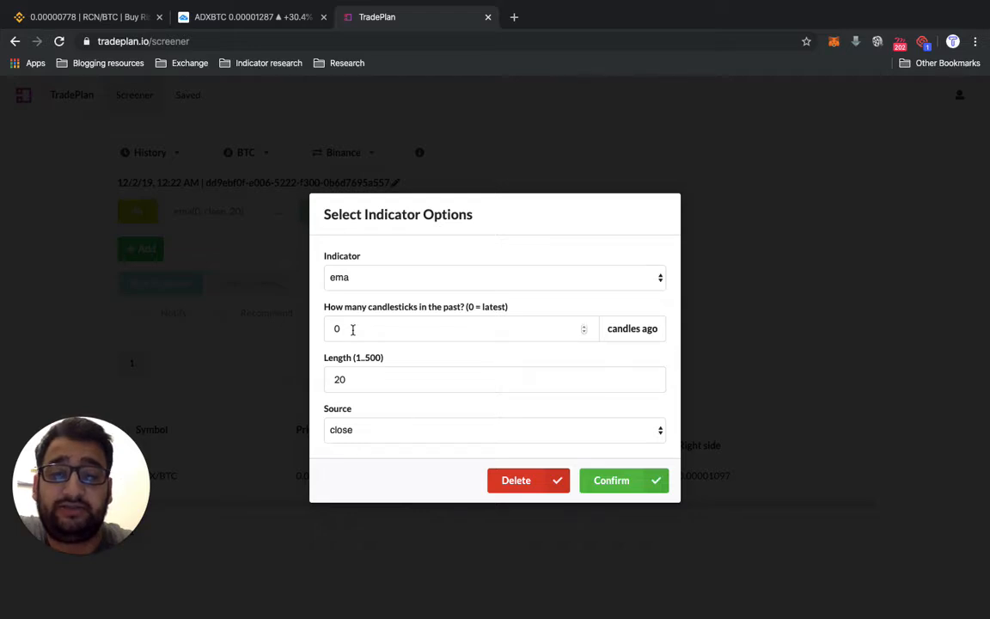
pyautogui.click(604, 481)
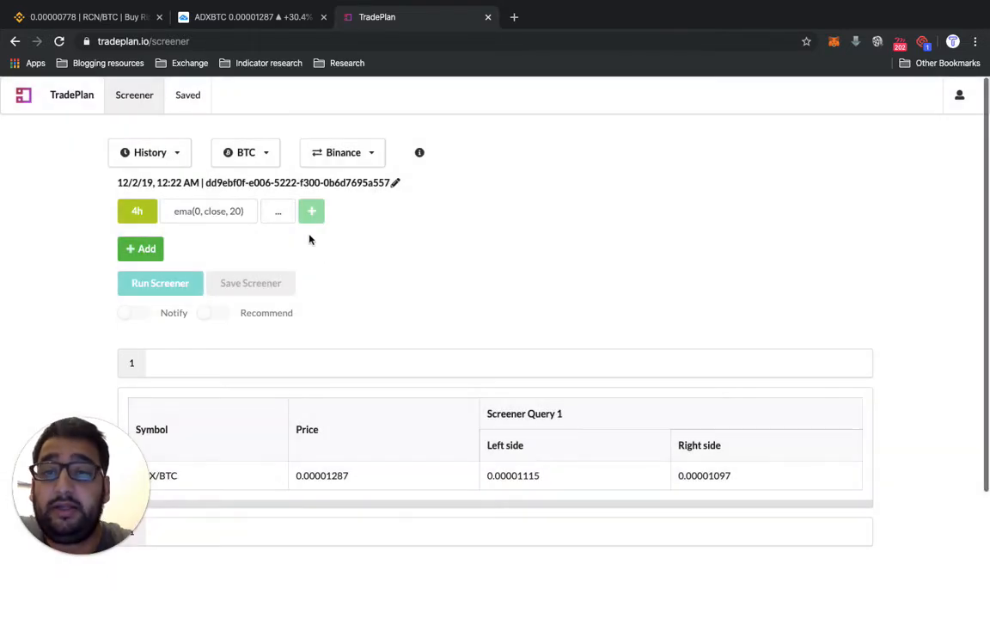
pyautogui.click(279, 211)
pyautogui.click(274, 338)
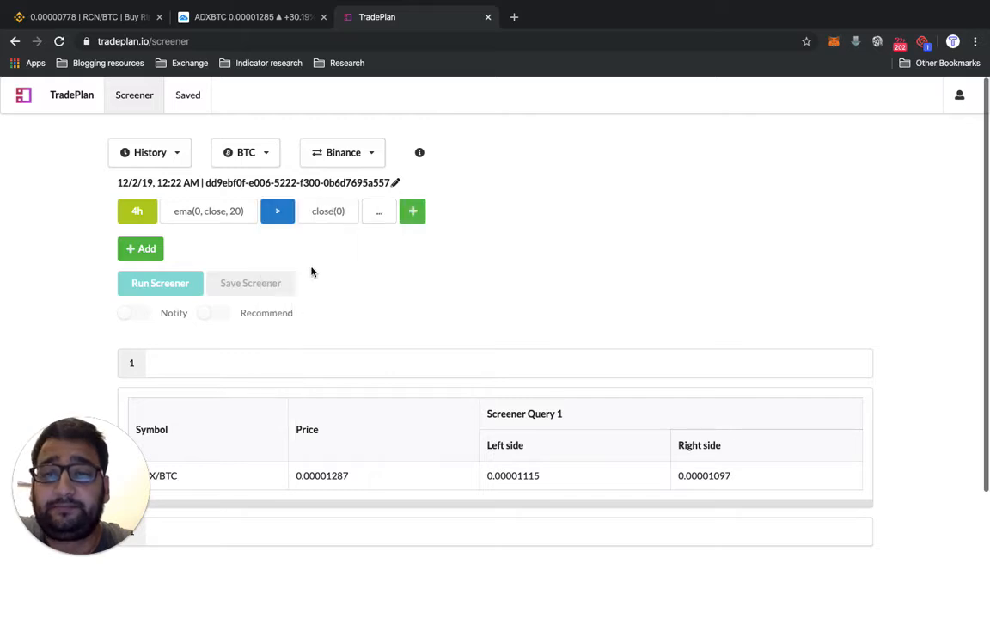
# - Change the criterion's second operand to ema with length 50 and add the criterion to the screener
pyautogui.click(343, 217)
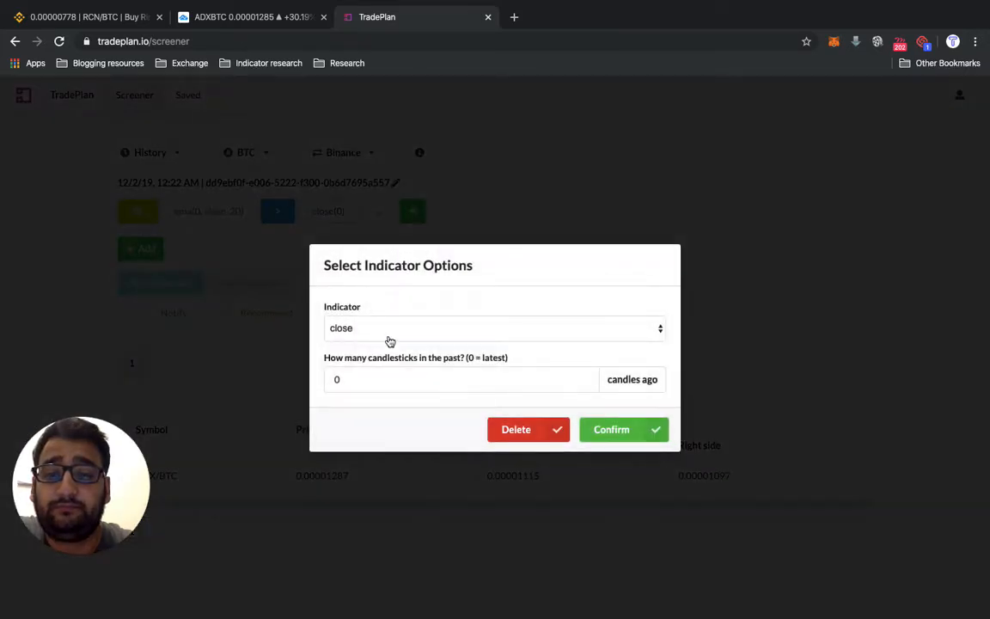
pyautogui.click(391, 338)
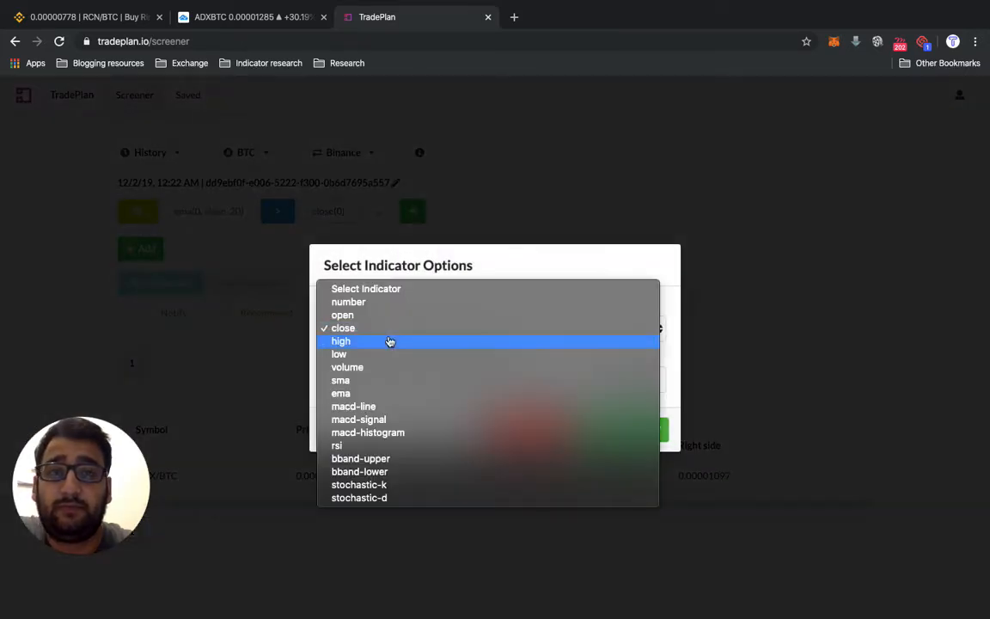
pyautogui.click(383, 395)
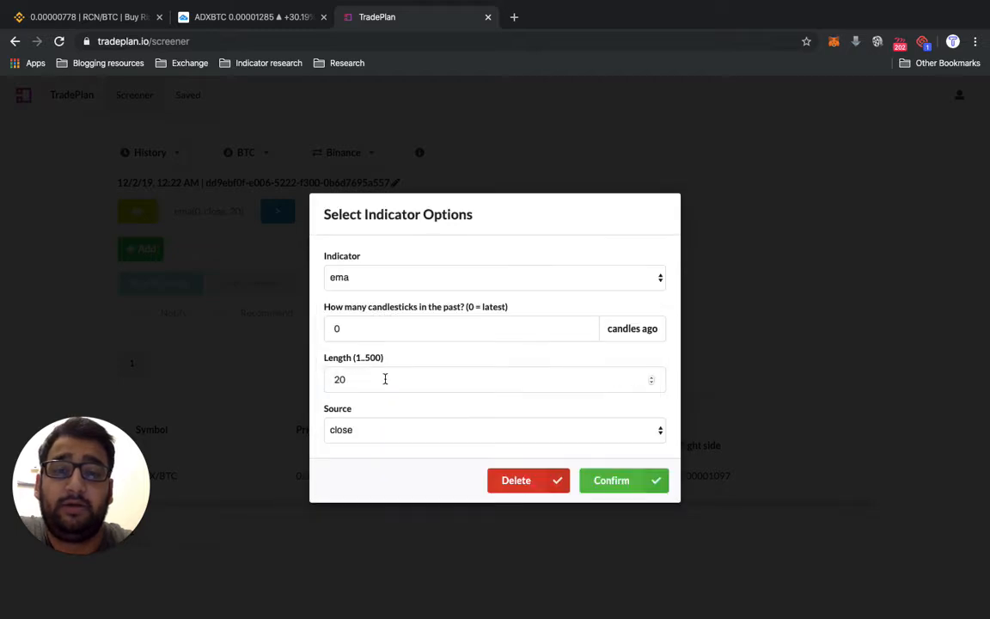
pyautogui.click(386, 379)
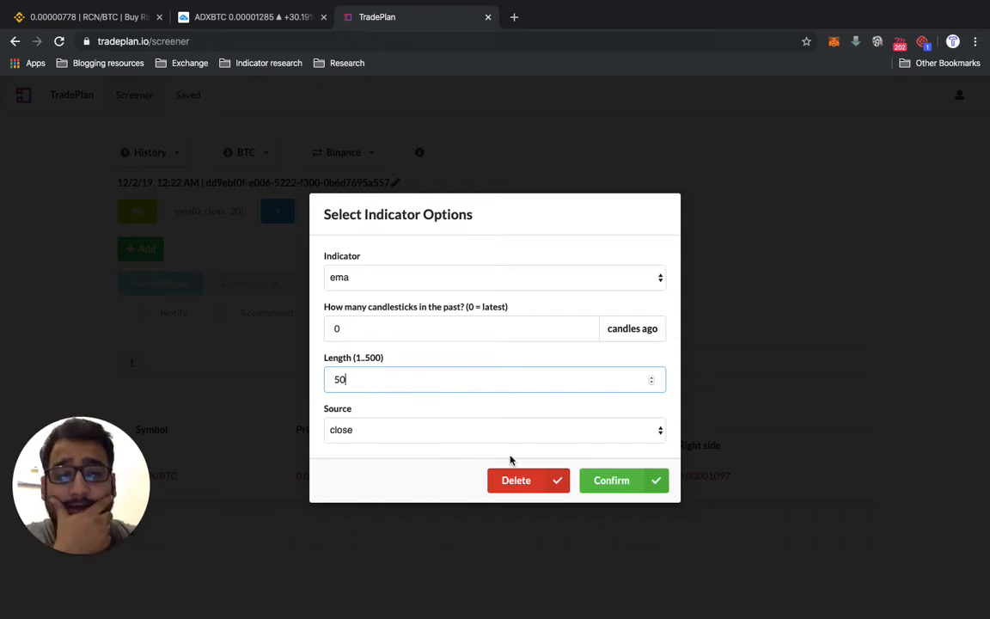
pyautogui.click(611, 488)
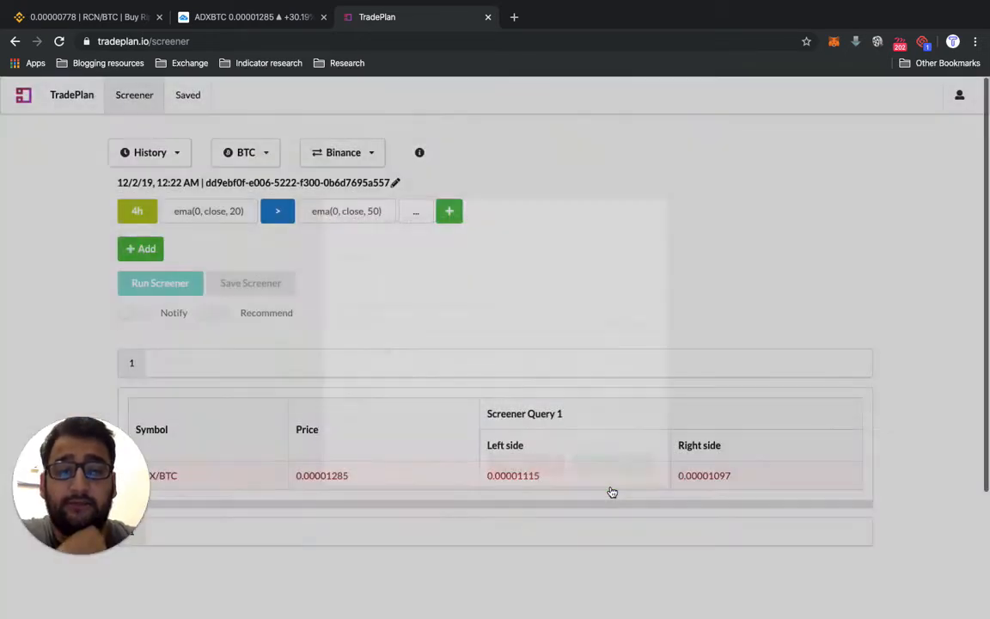
pyautogui.click(451, 215)
# - Check the TradingView chart again, and back in TradePlan start a second 4h criterion with ema as its first operand
pyautogui.click(256, 25)
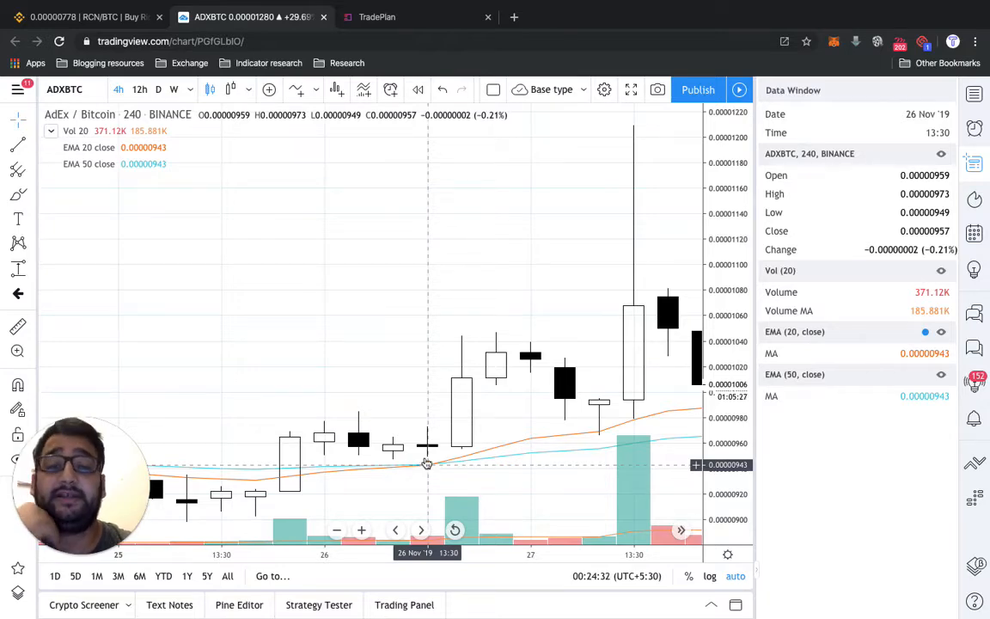
pyautogui.click(430, 25)
pyautogui.click(147, 250)
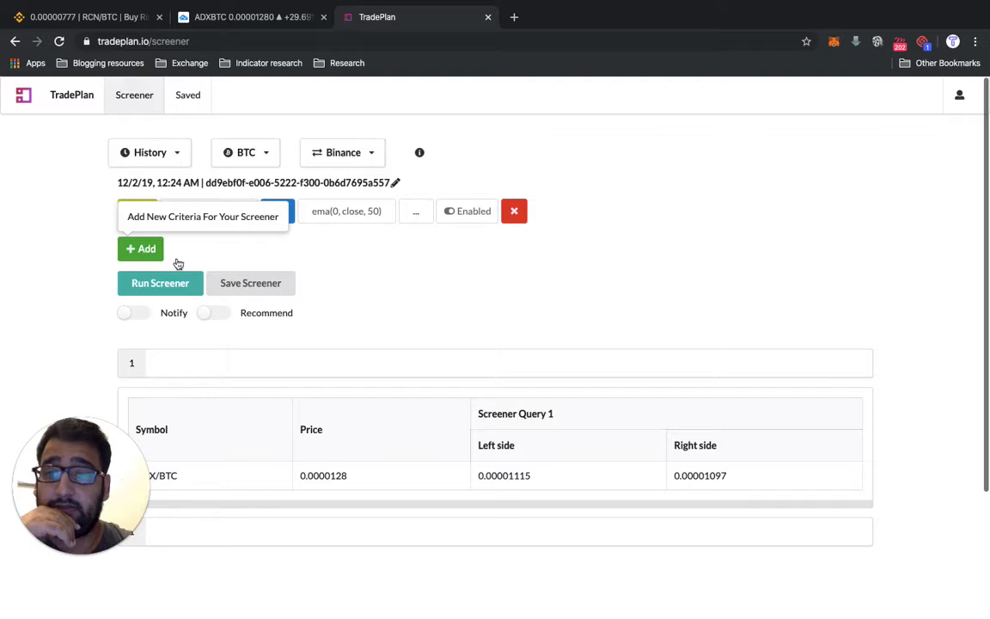
pyautogui.click(207, 258)
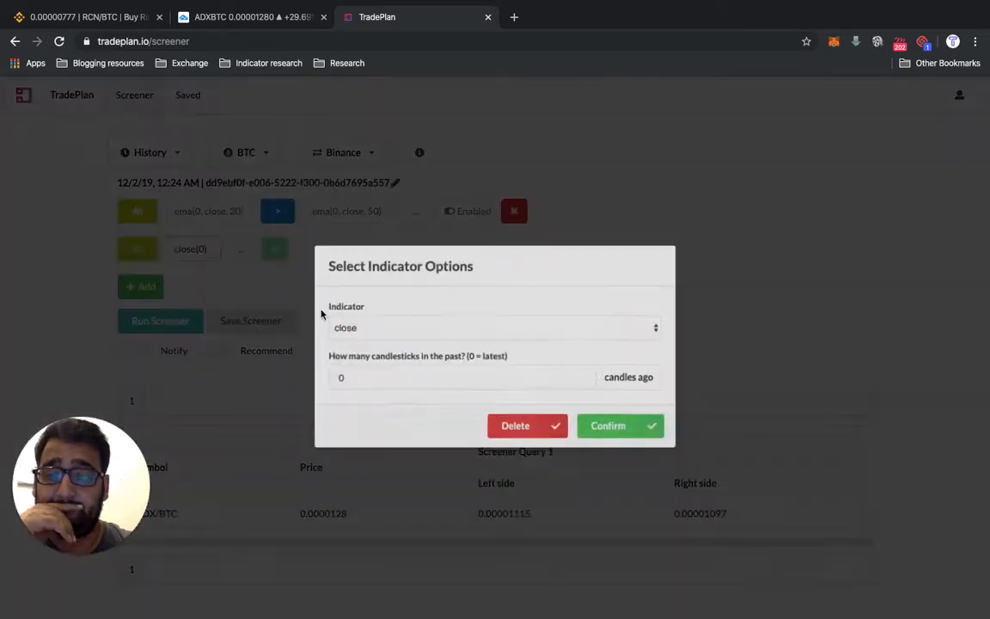
pyautogui.click(372, 325)
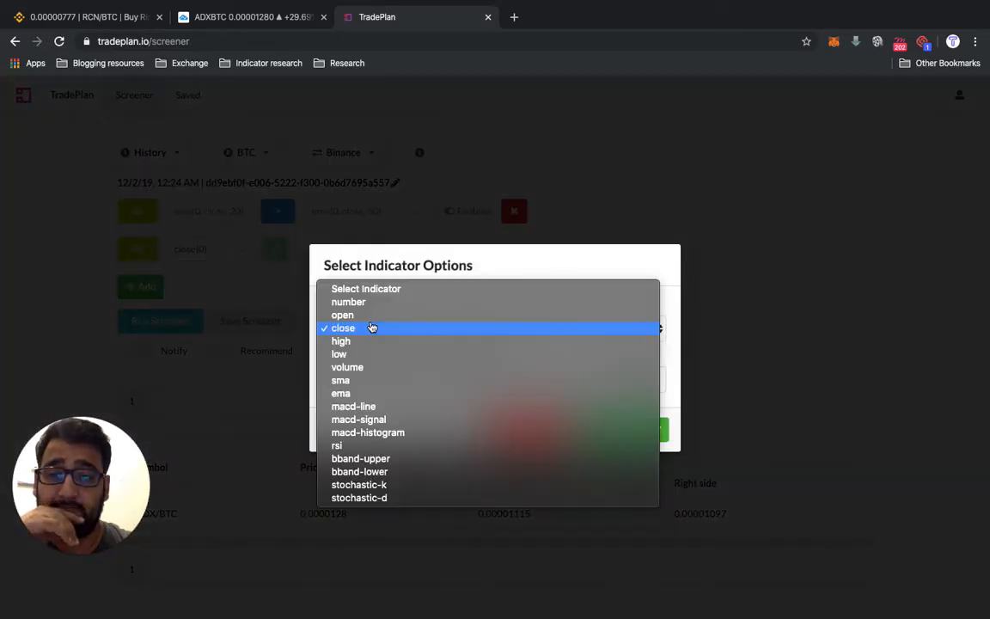
pyautogui.click(362, 398)
# - Set the second criterion's first ema to length 50 and 1 candle ago
pyautogui.click(362, 380)
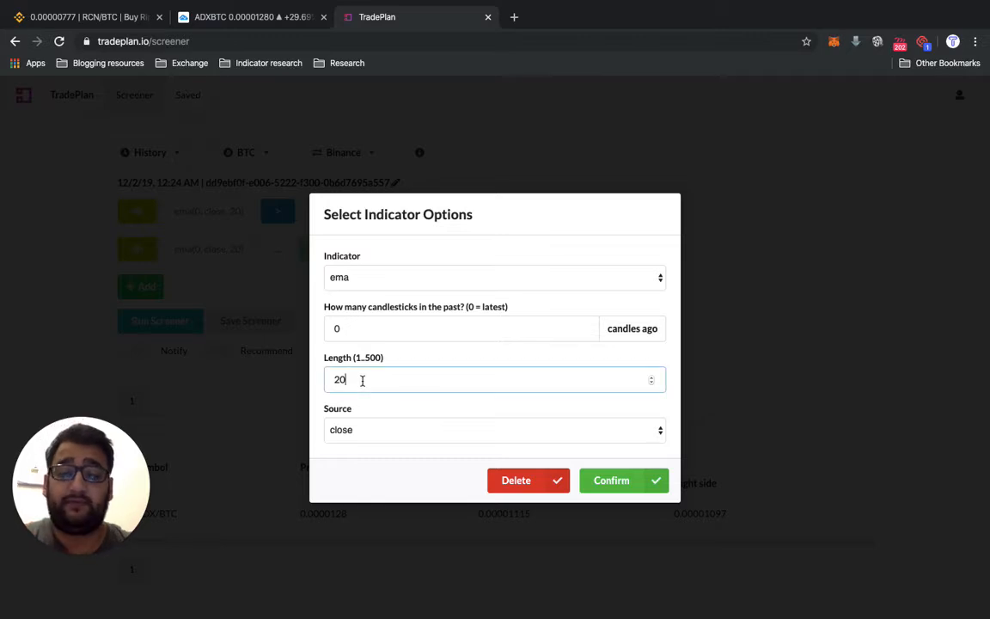
pyautogui.press('BackSpace')
pyautogui.press('BackSpace')
pyautogui.write('50')
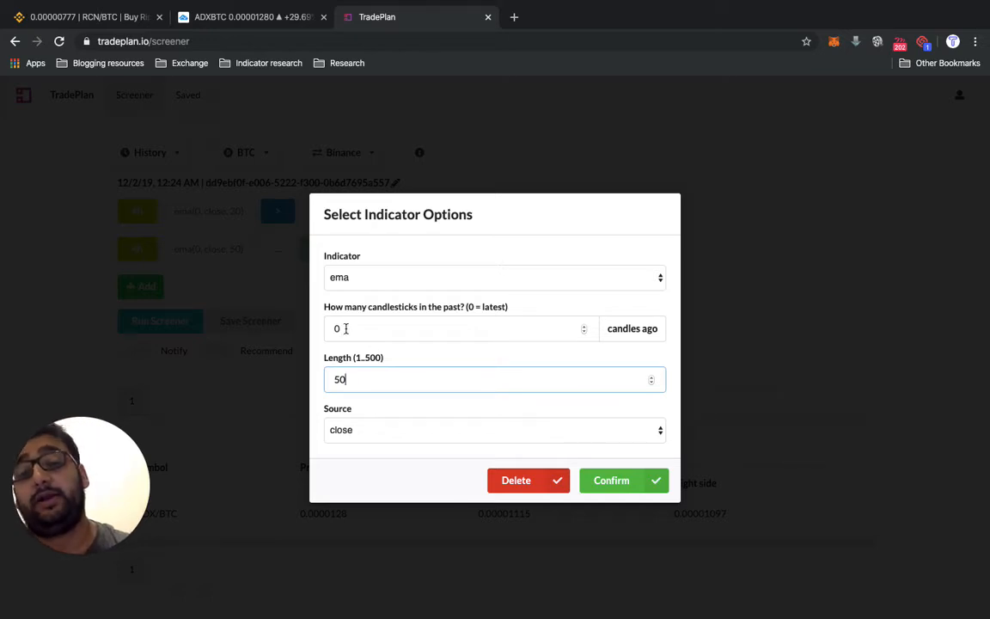
pyautogui.click(345, 329)
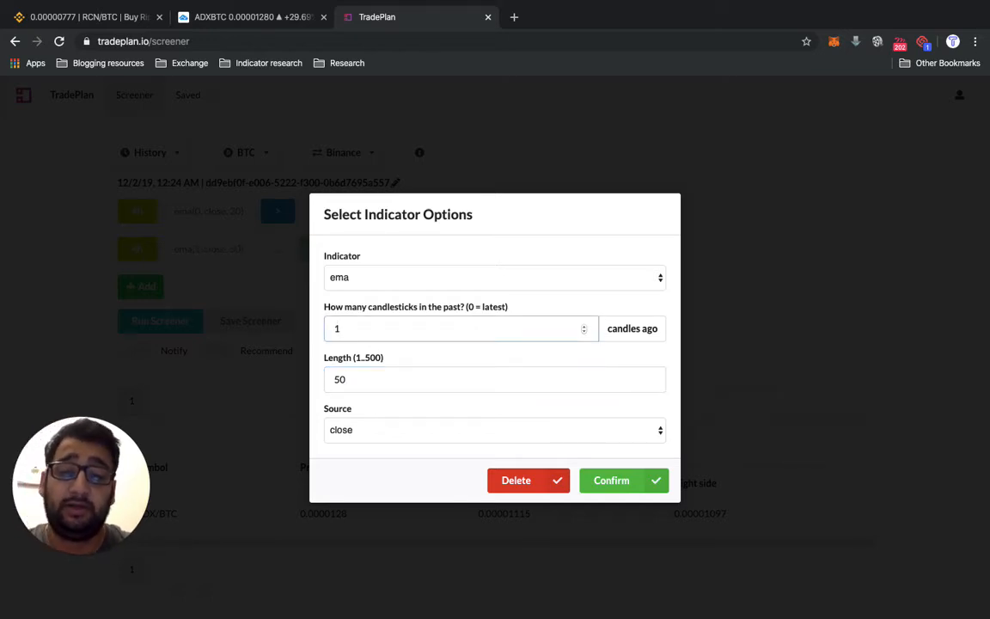
pyautogui.click(581, 482)
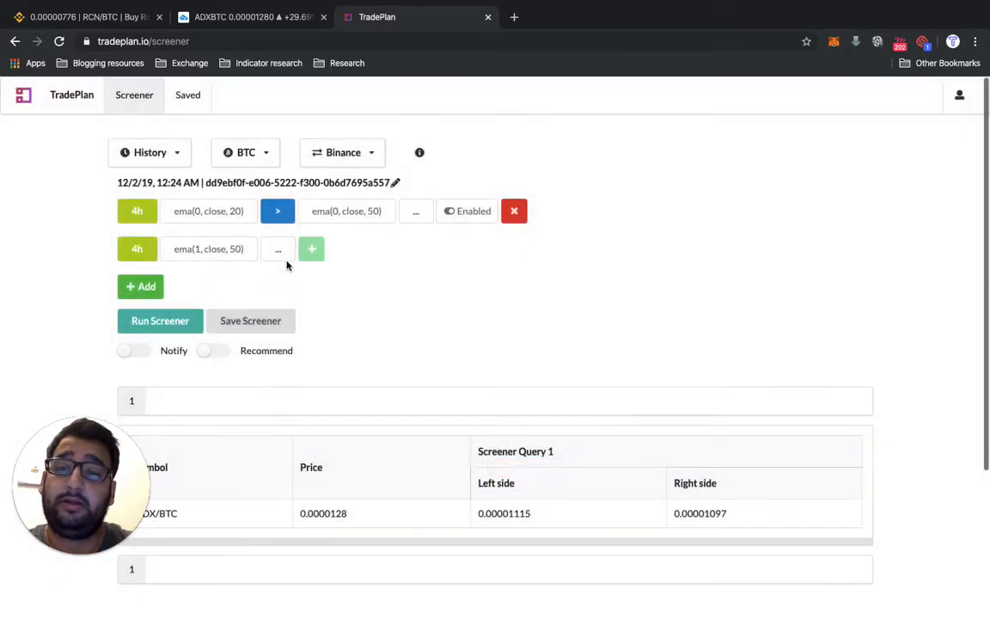
# - Extend the second criterion with a greater-than comparison against an ema operand
pyautogui.click(280, 251)
pyautogui.click(277, 374)
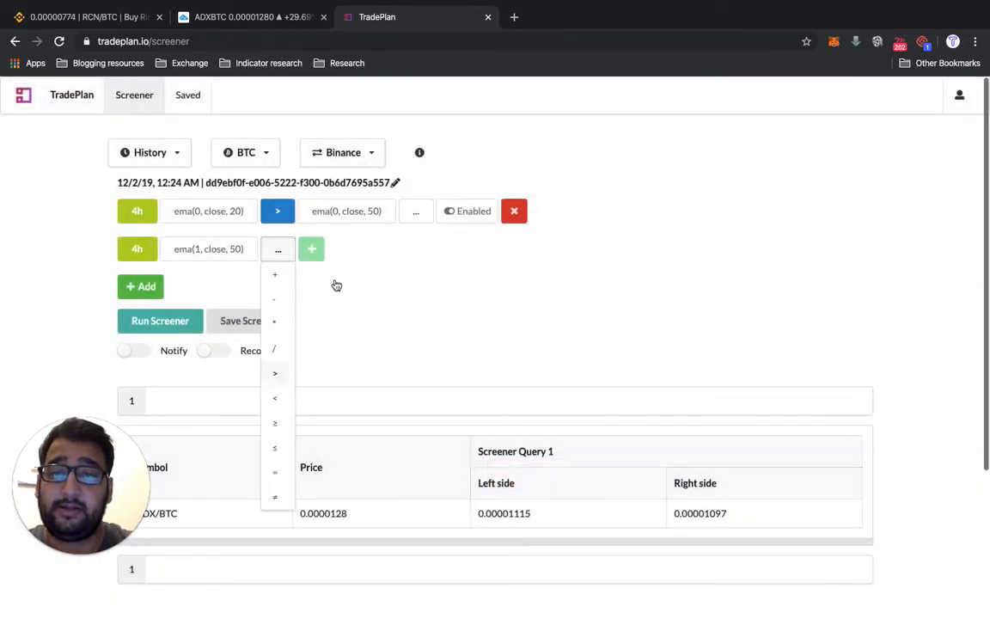
pyautogui.click(331, 254)
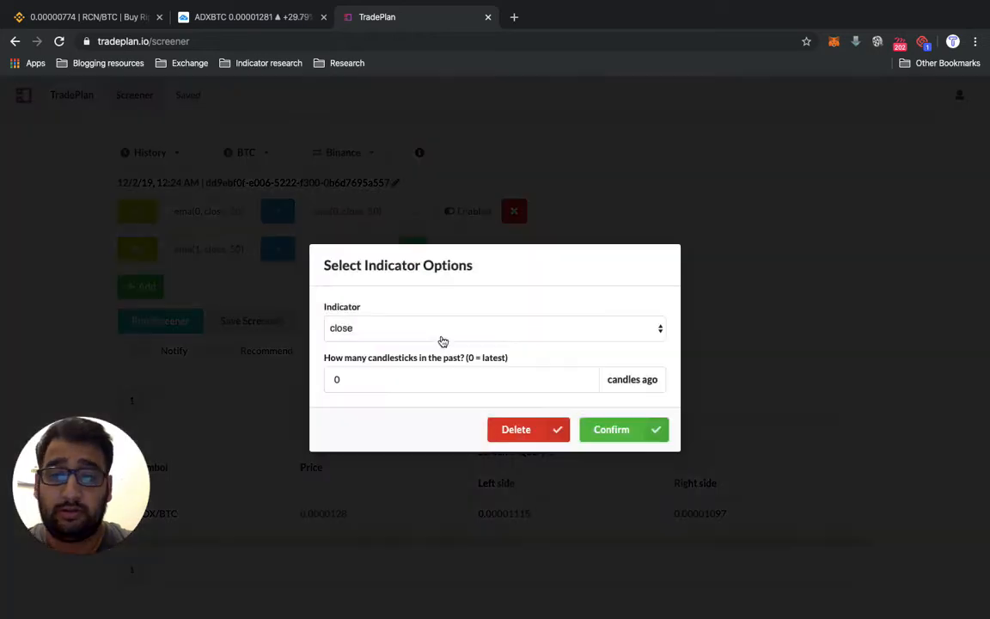
pyautogui.click(441, 330)
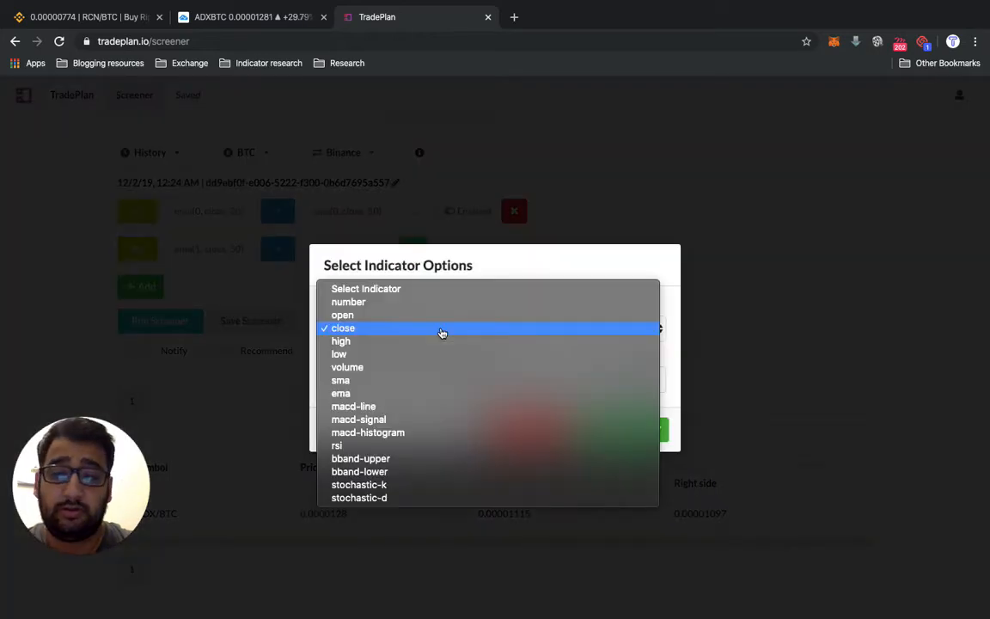
pyautogui.click(426, 396)
# - Set the second criterion's right-hand ema to length 20 and 1 candle ago
pyautogui.click(369, 377)
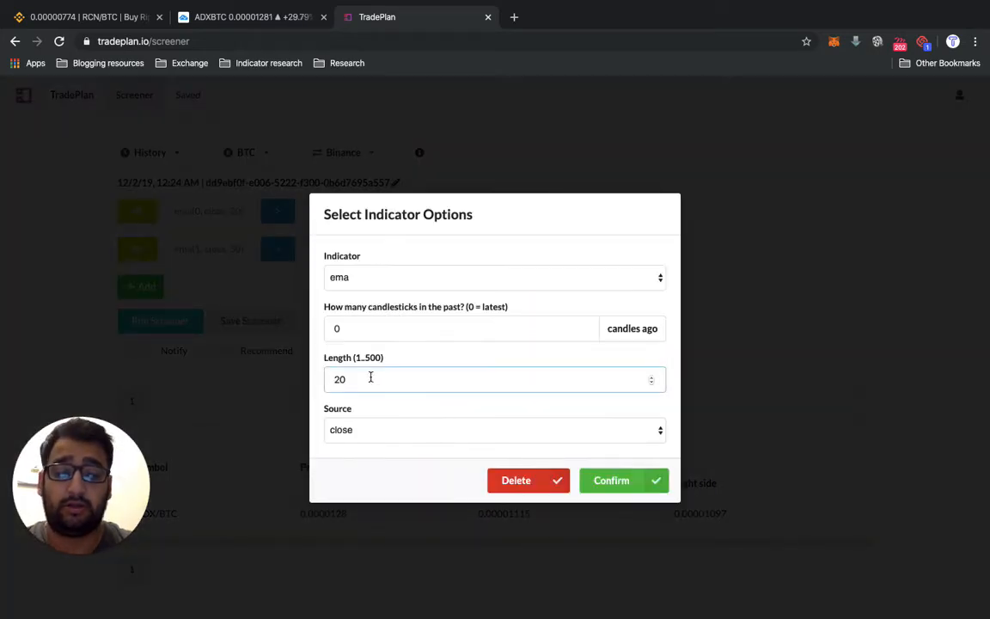
pyautogui.press('BackSpace')
pyautogui.press('BackSpace')
pyautogui.write('2')
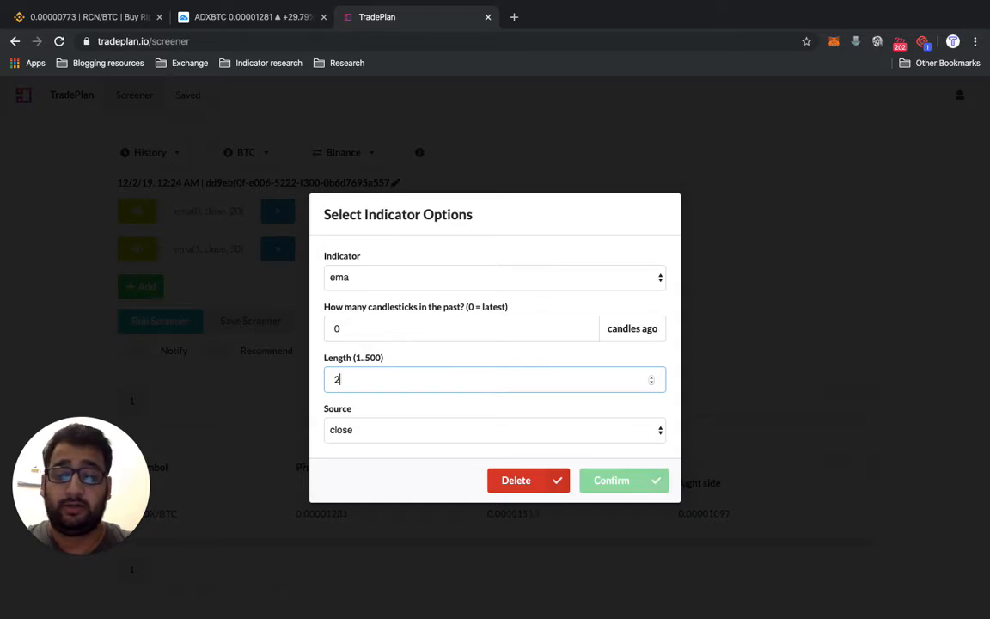
pyautogui.write('0')
pyautogui.click(376, 327)
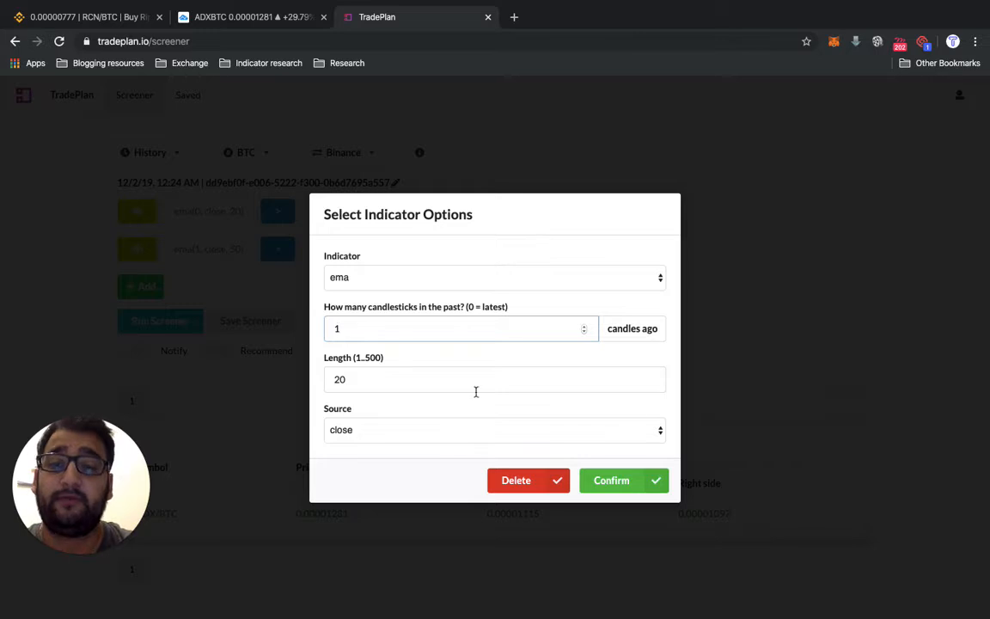
pyautogui.click(624, 478)
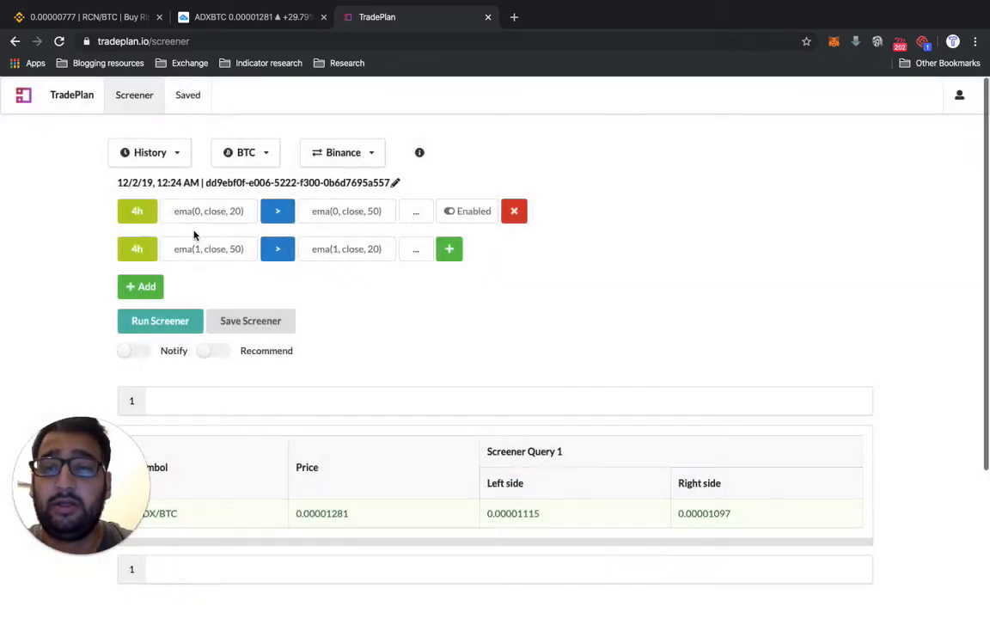
# - Add the second criterion to the screener and run it
pyautogui.click(457, 256)
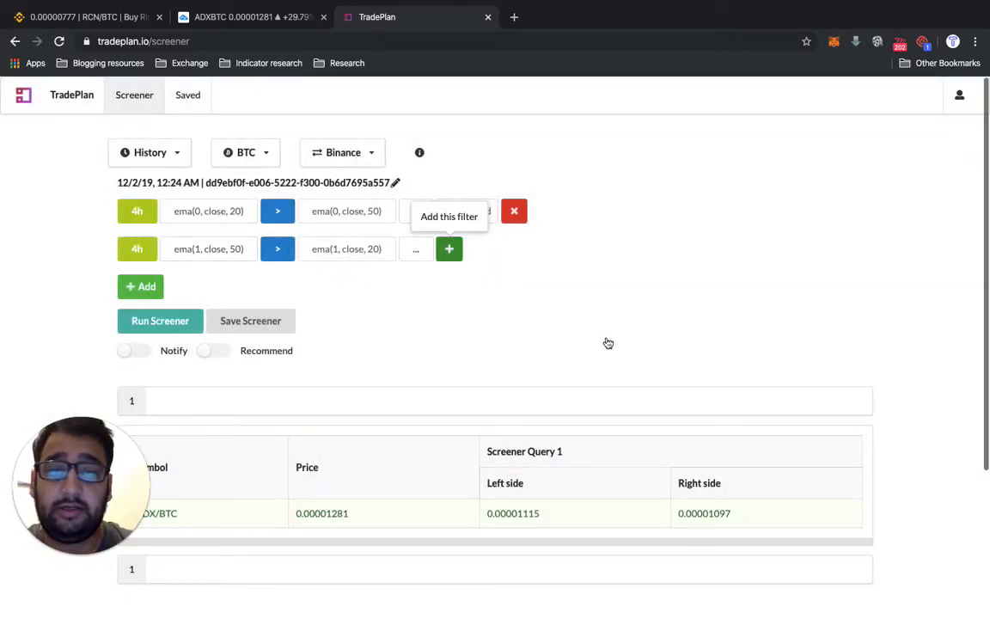
pyautogui.click(168, 322)
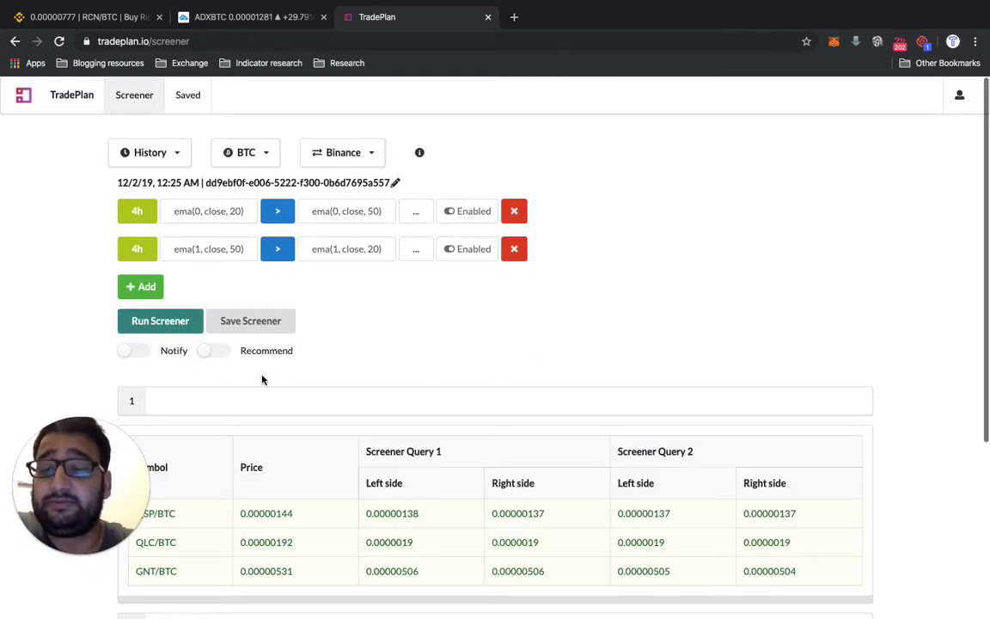
# - Examine the symbols matched by the 4h EMA crossover screener
pyautogui.scroll(-3, 262, 379)
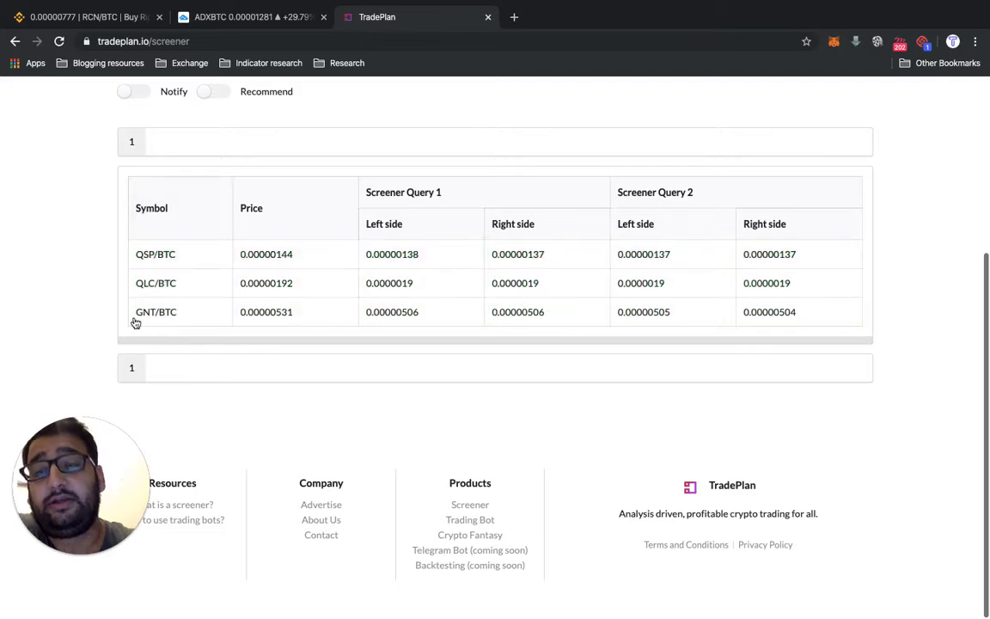
pyautogui.scroll(3, 224, 301)
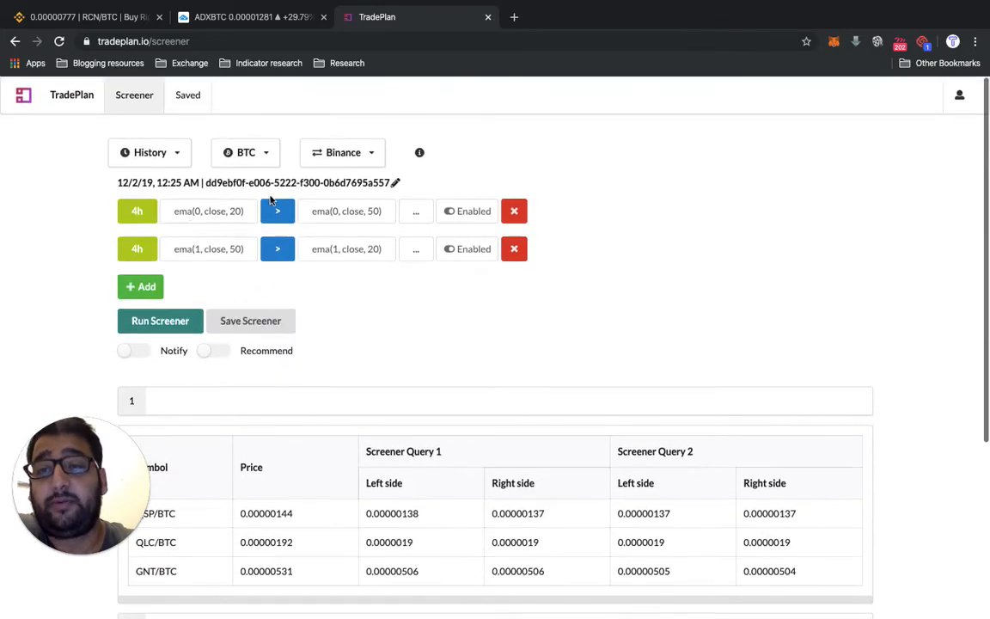
pyautogui.click(135, 219)
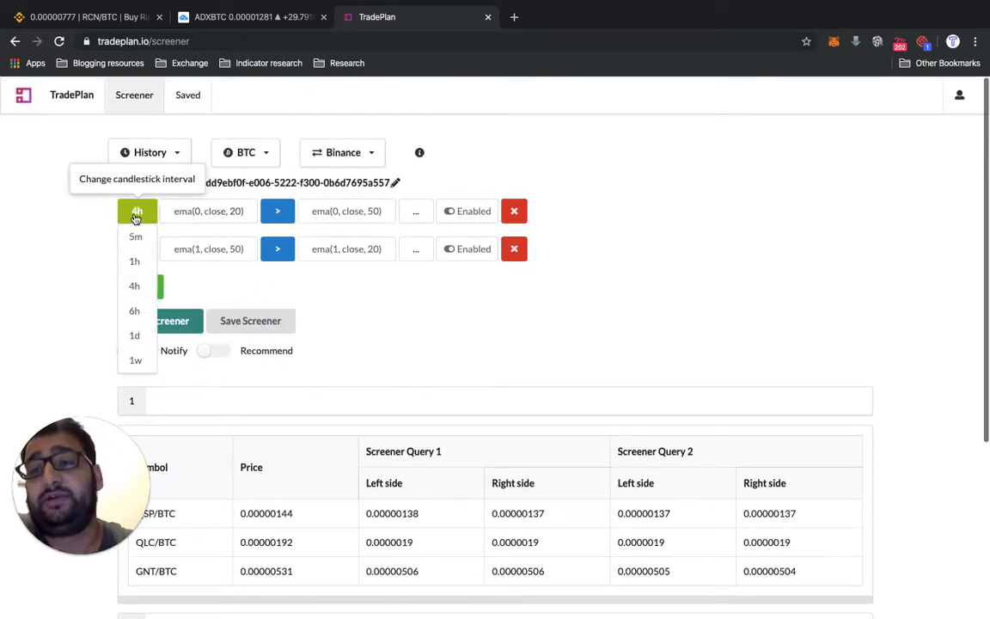
pyautogui.click(49, 215)
pyautogui.scroll(-2, 375, 311)
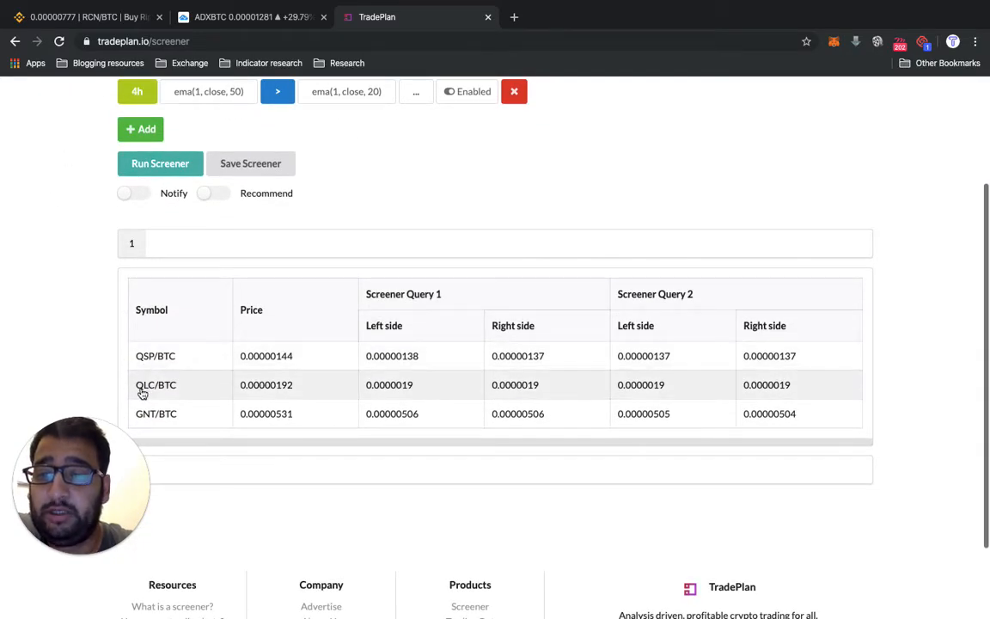
# - Switch to TradingView, load the Binance QLCBTC chart and examine the EMA 20 and EMA 50 lines at the latest candles
pyautogui.click(258, 26)
pyautogui.click(85, 89)
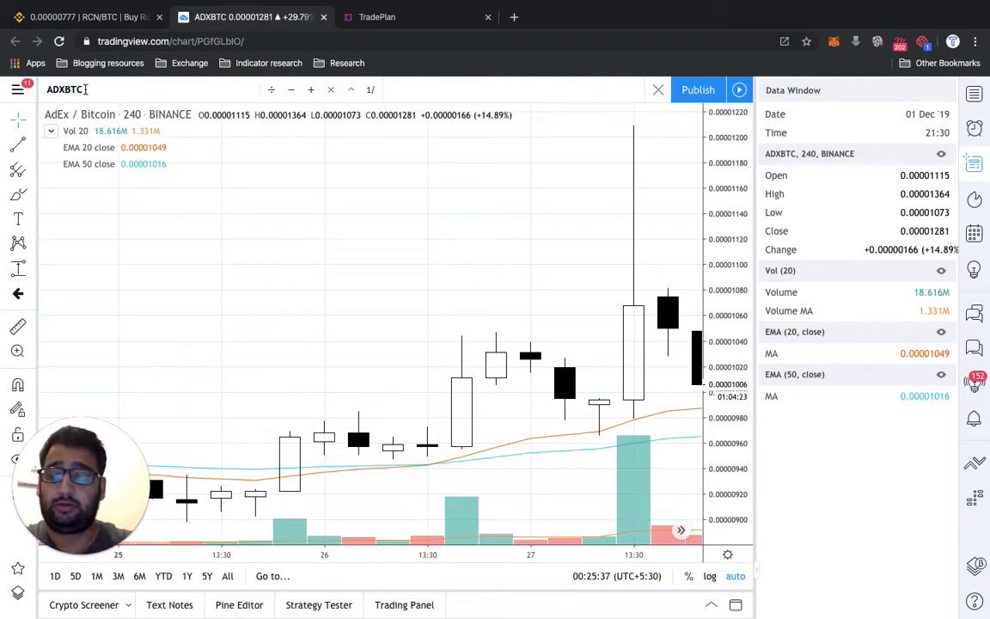
pyautogui.write('QLCBTC')
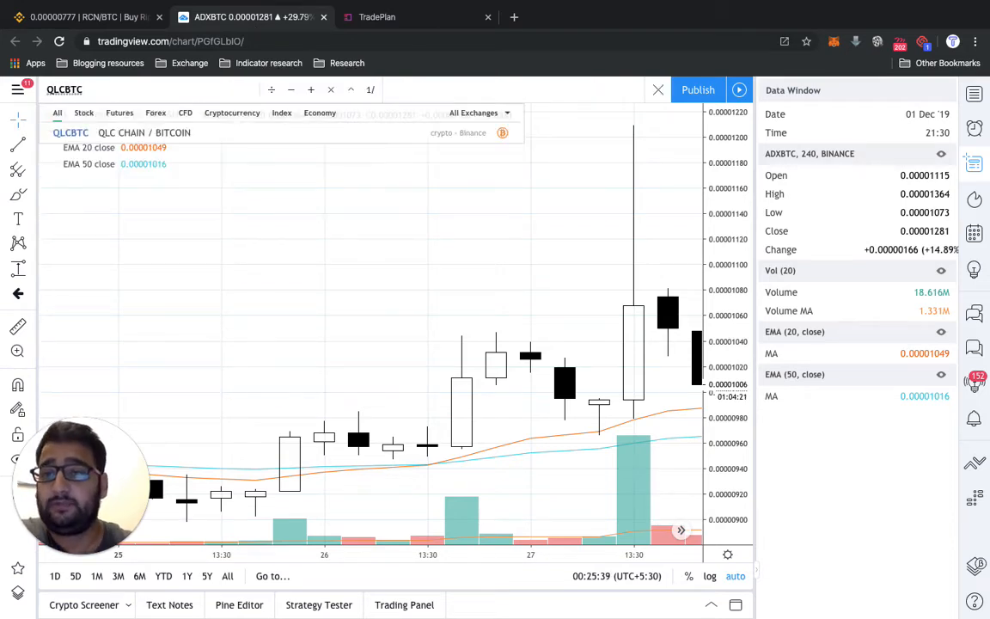
pyautogui.press('Down')
pyautogui.press('Return')
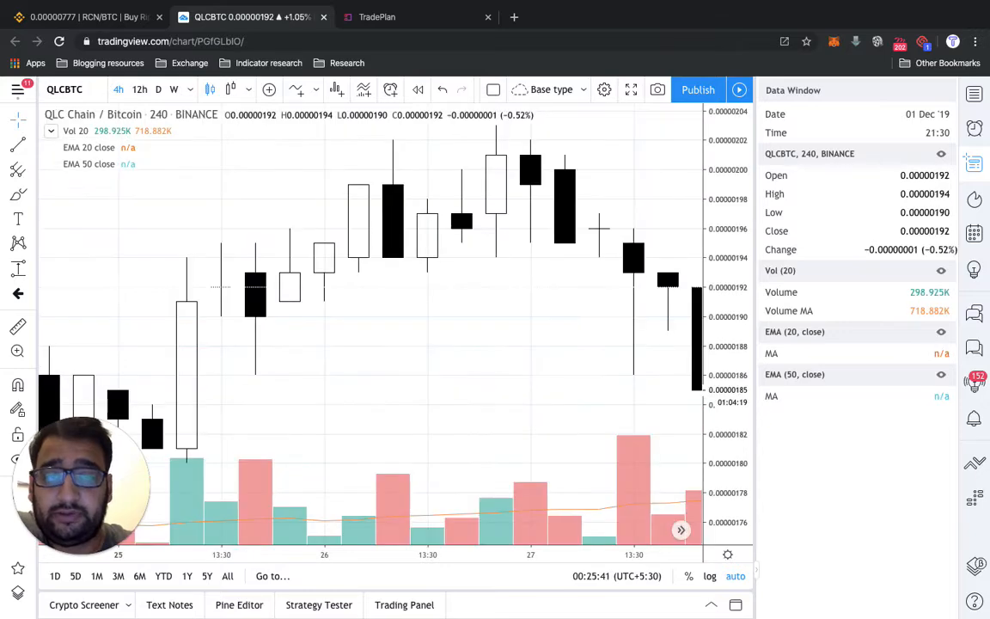
pyautogui.scroll(-2, 109, 252)
pyautogui.hscroll(10, 110, 252)
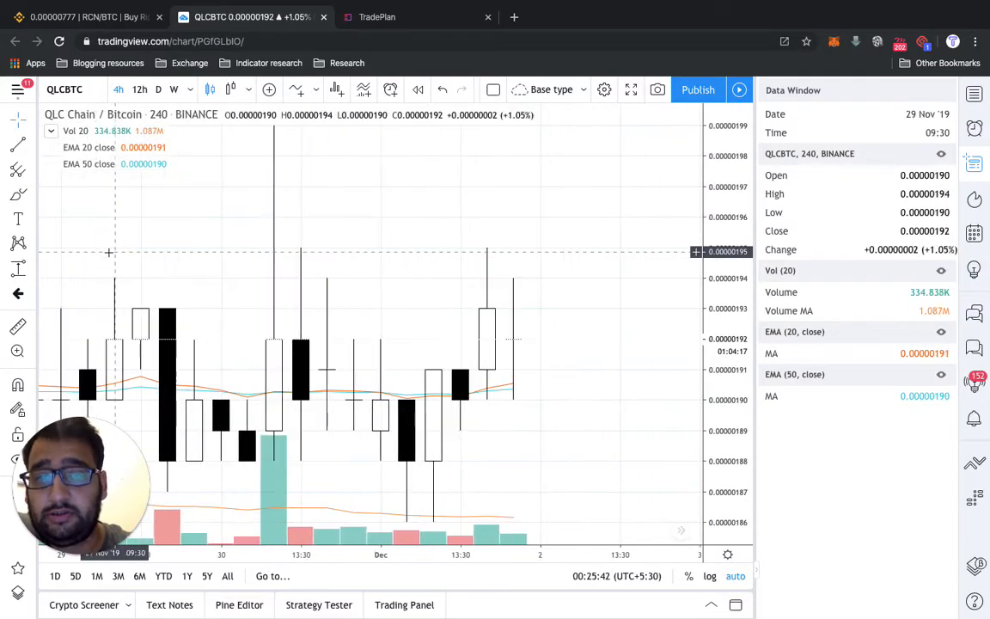
pyautogui.scroll(2, 109, 251)
pyautogui.scroll(1, 109, 252)
pyautogui.hscroll(-3, 109, 252)
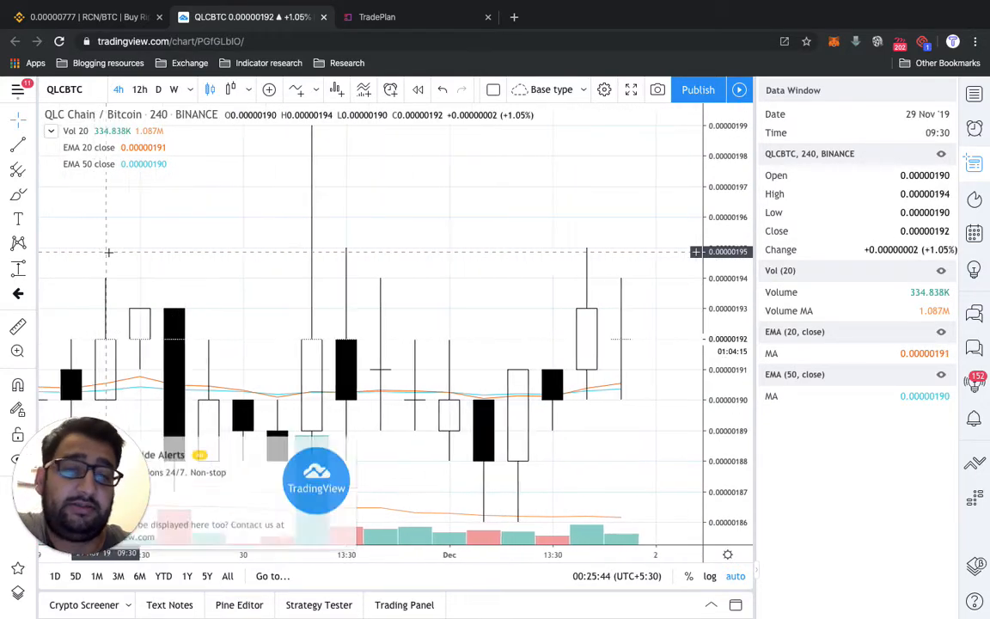
pyautogui.hscroll(1, 109, 252)
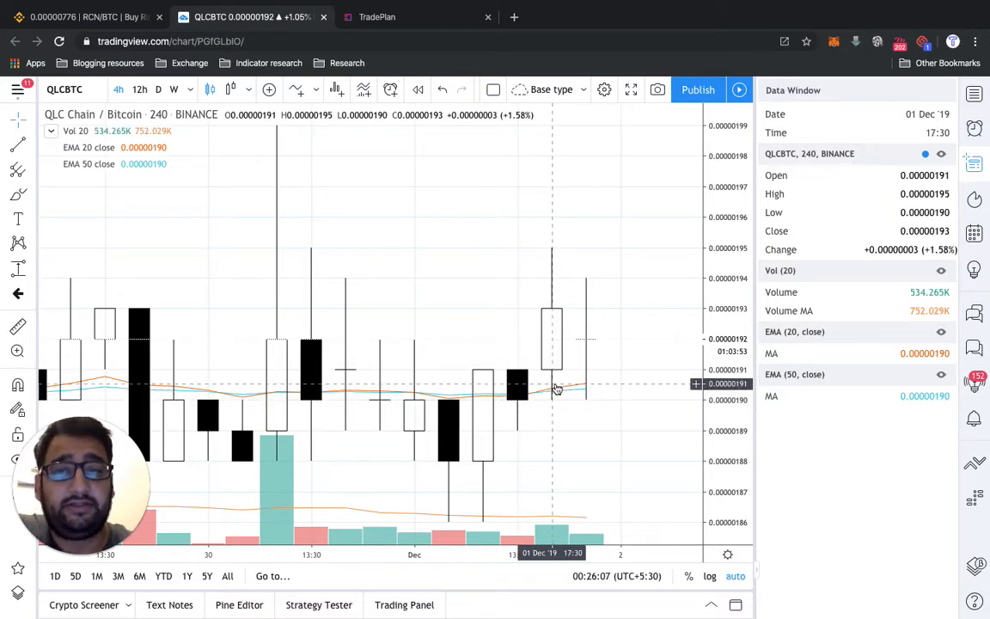
# - Recheck the matched symbols in TradePlan, then load the Binance GNTBTC chart in TradingView to check its EMA 20/50 crossover
pyautogui.click(366, 22)
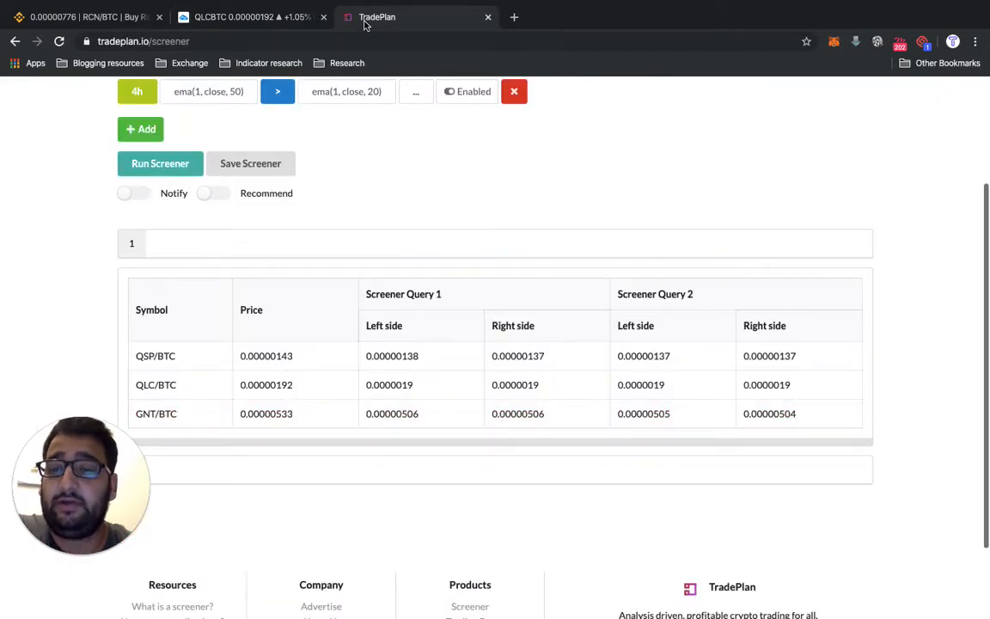
pyautogui.click(283, 19)
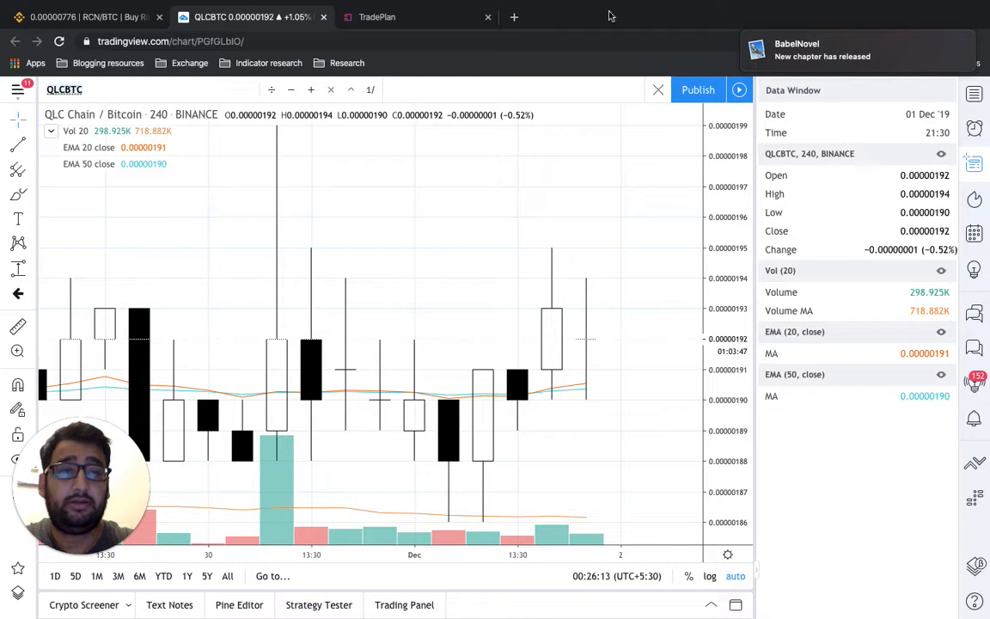
pyautogui.click(946, 43)
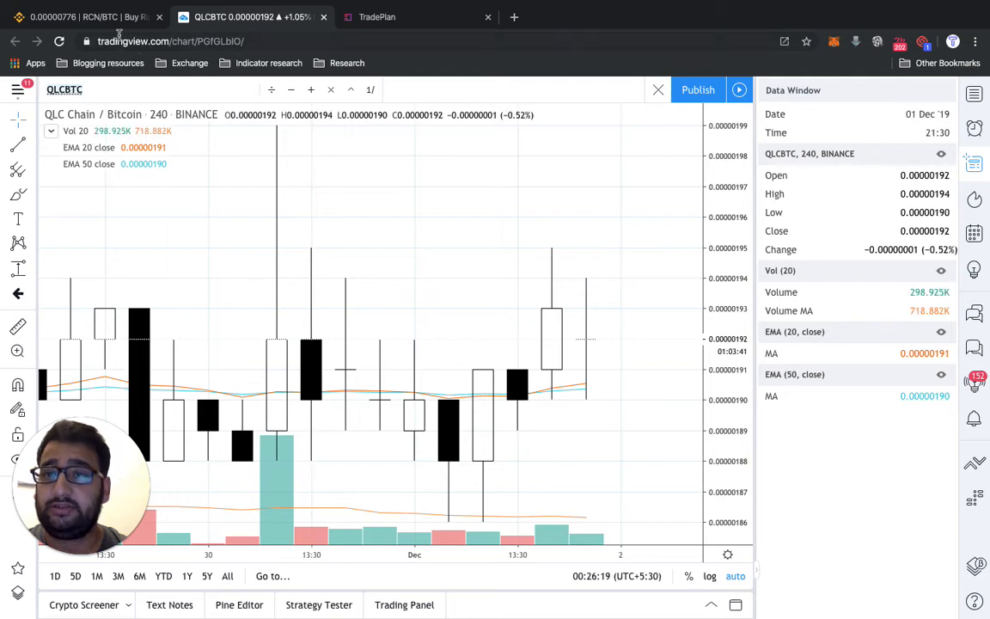
pyautogui.click(411, 13)
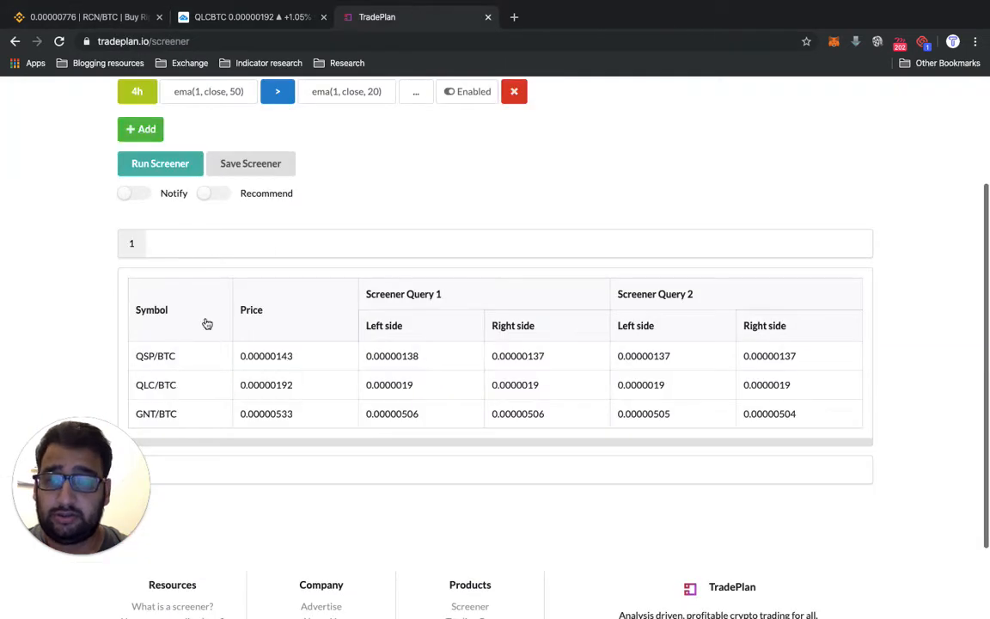
pyautogui.click(272, 19)
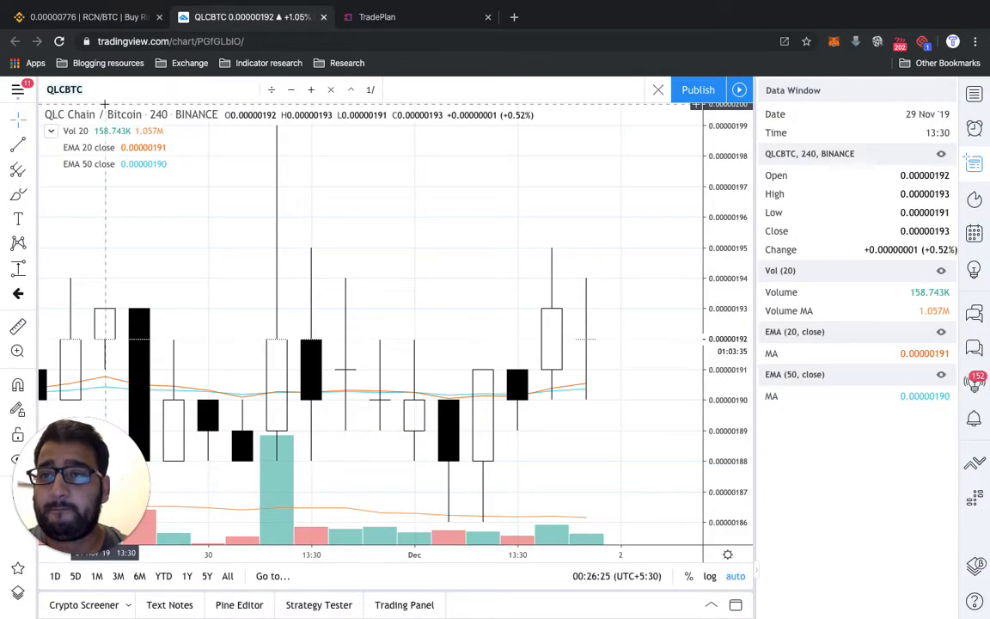
pyautogui.write('GNTBTC')
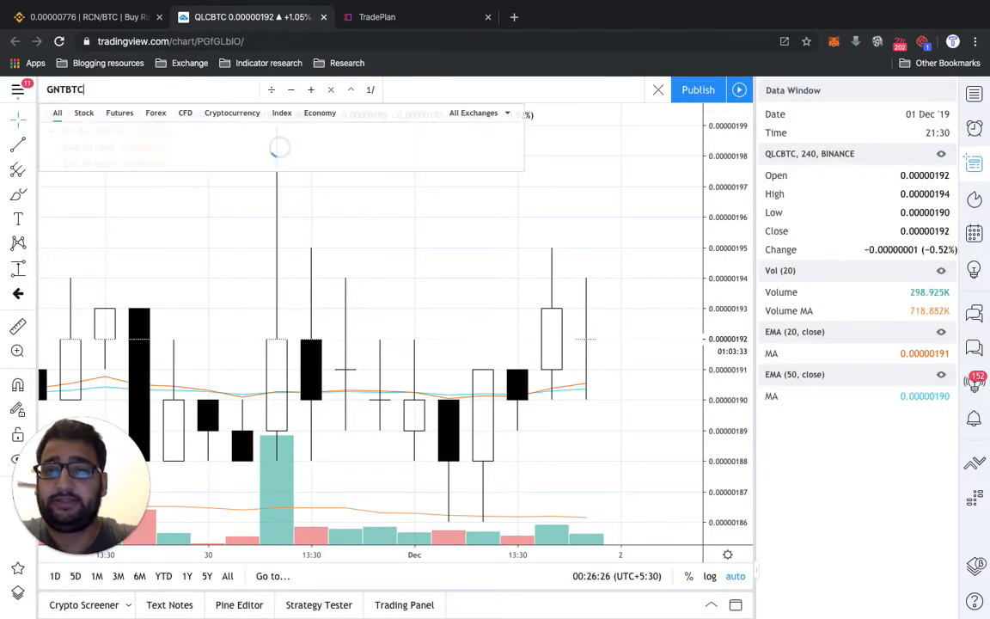
pyautogui.press('Down')
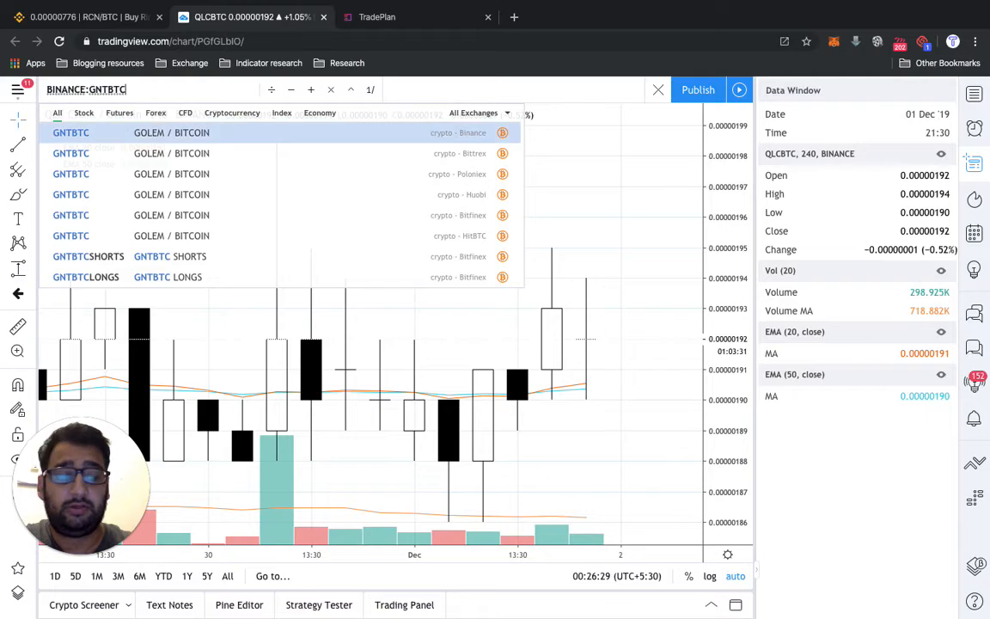
pyautogui.press('Return')
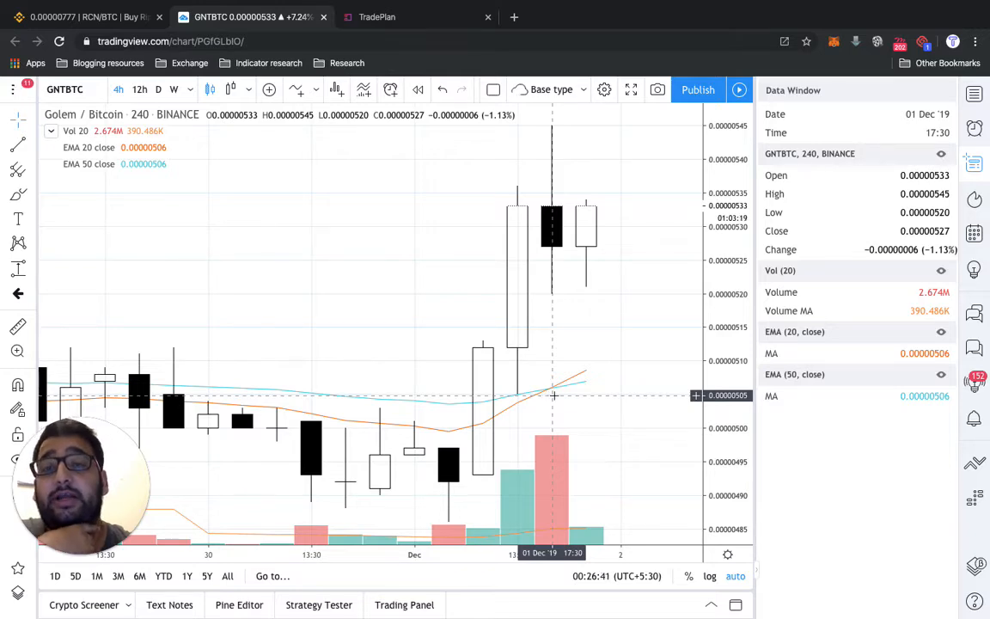
# - Switch to TradePlan, set both screener criteria to the 1h candlestick interval and run the screener
pyautogui.click(424, 18)
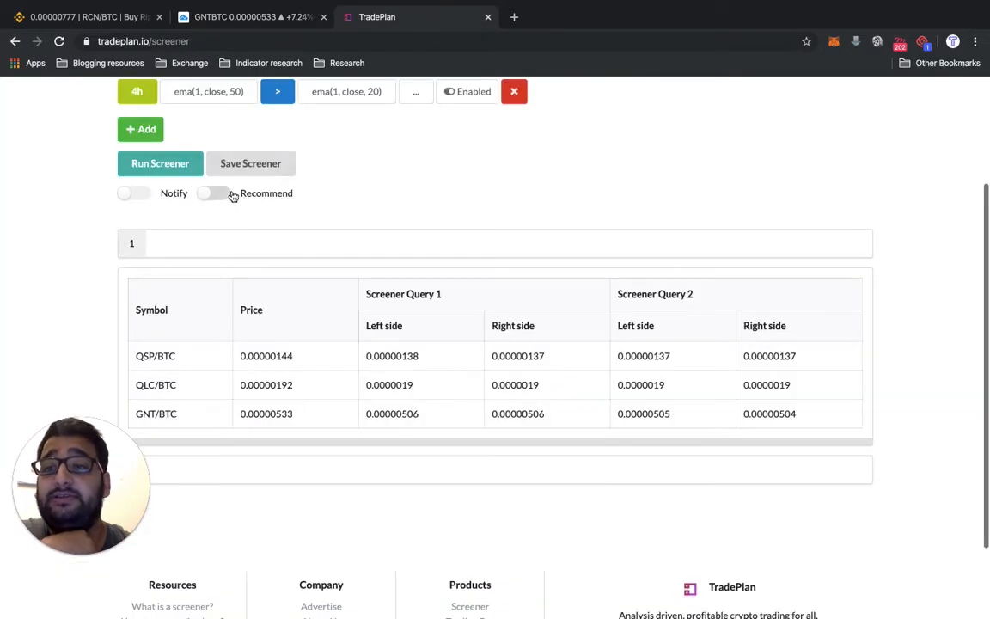
pyautogui.scroll(4, 233, 196)
pyautogui.click(138, 211)
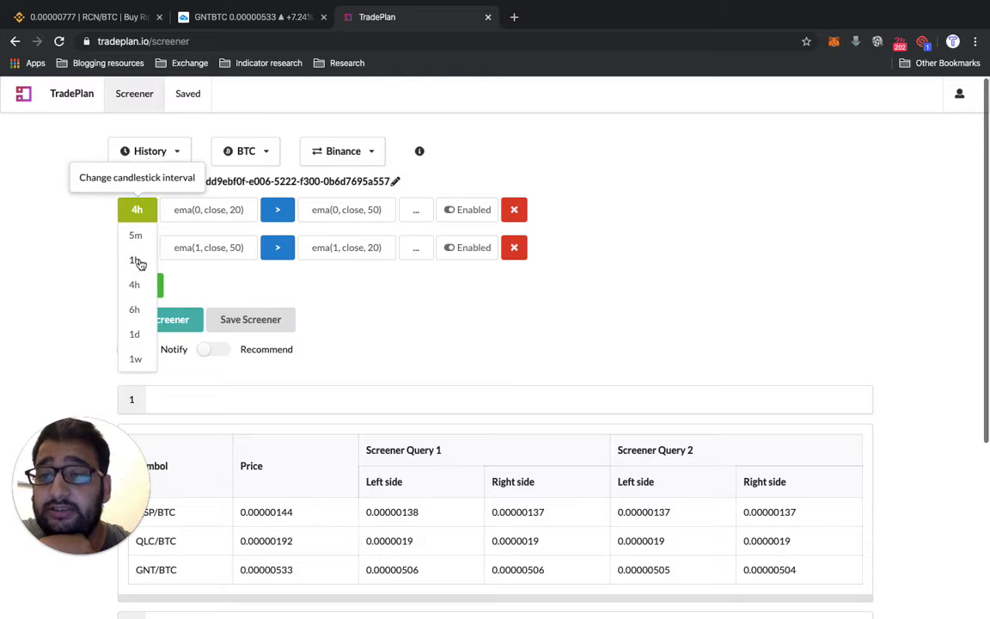
pyautogui.click(138, 261)
pyautogui.click(137, 248)
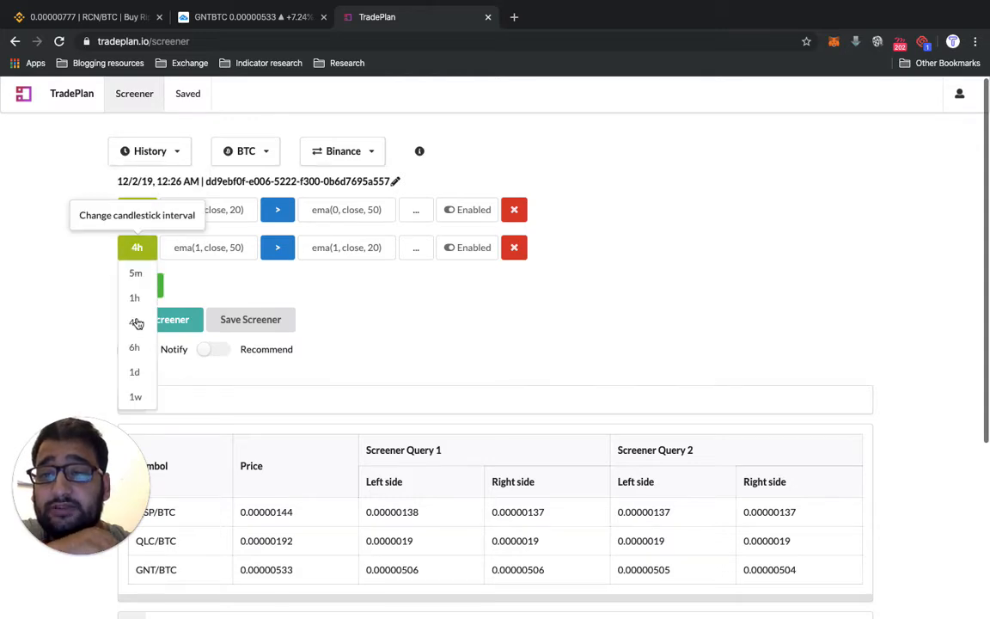
pyautogui.click(135, 297)
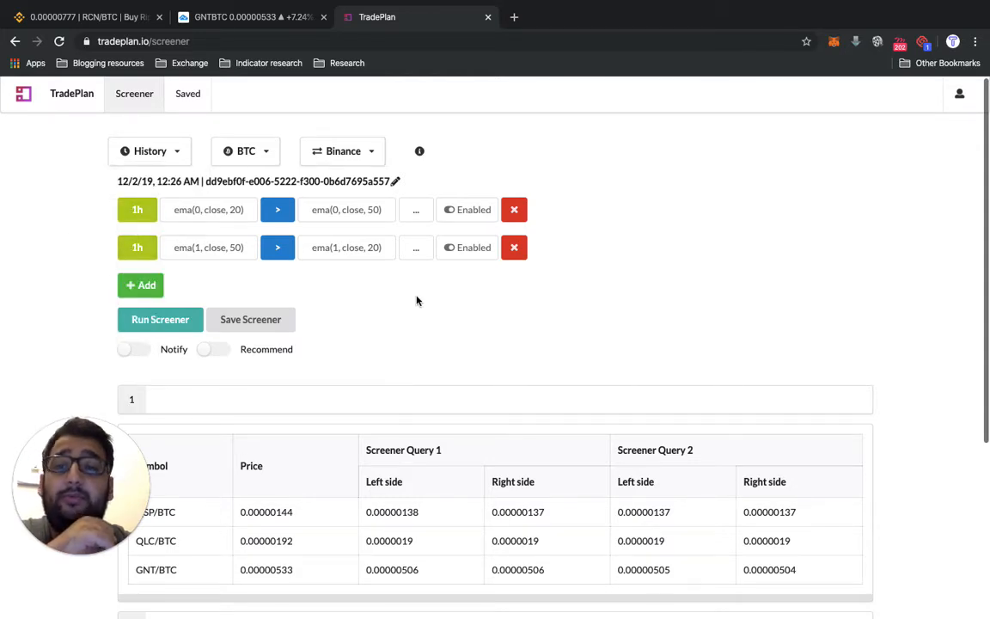
pyautogui.click(177, 324)
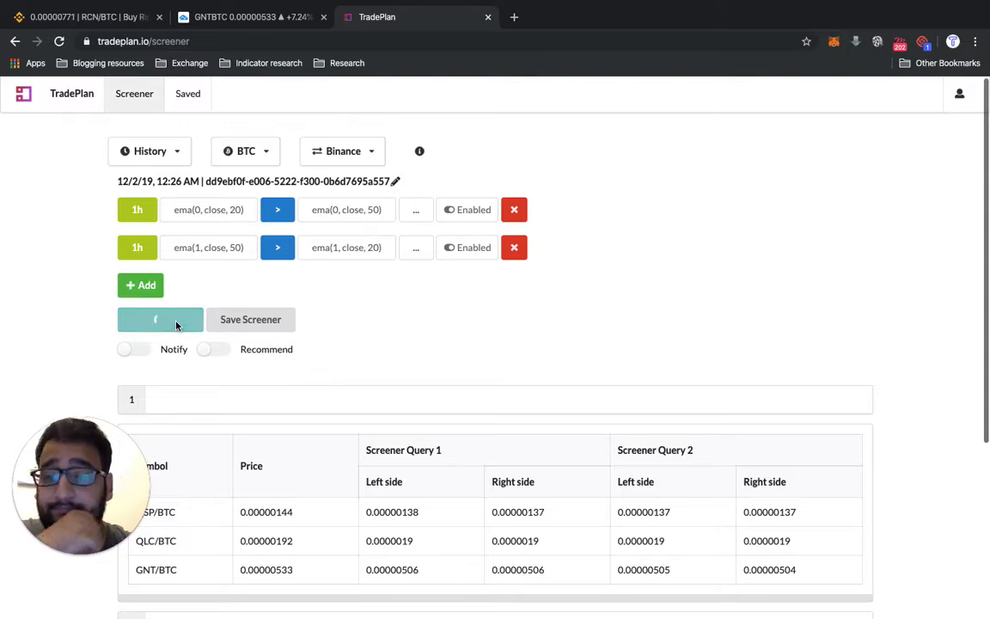
pyautogui.scroll(-4, 177, 324)
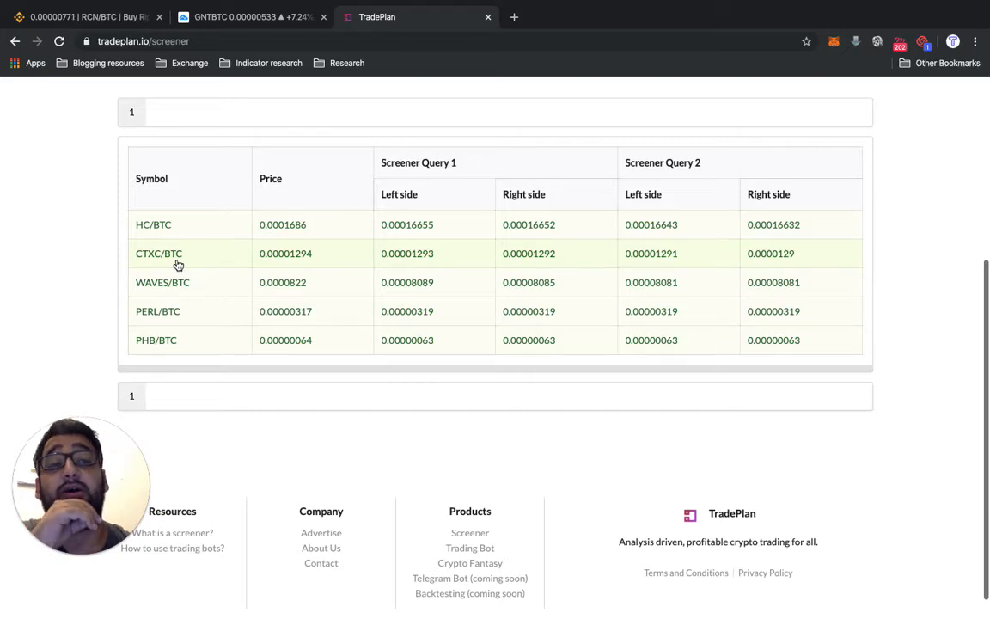
# - Set the candlestick interval of both screener criteria to 4h
pyautogui.scroll(1, 178, 265)
pyautogui.scroll(4, 178, 264)
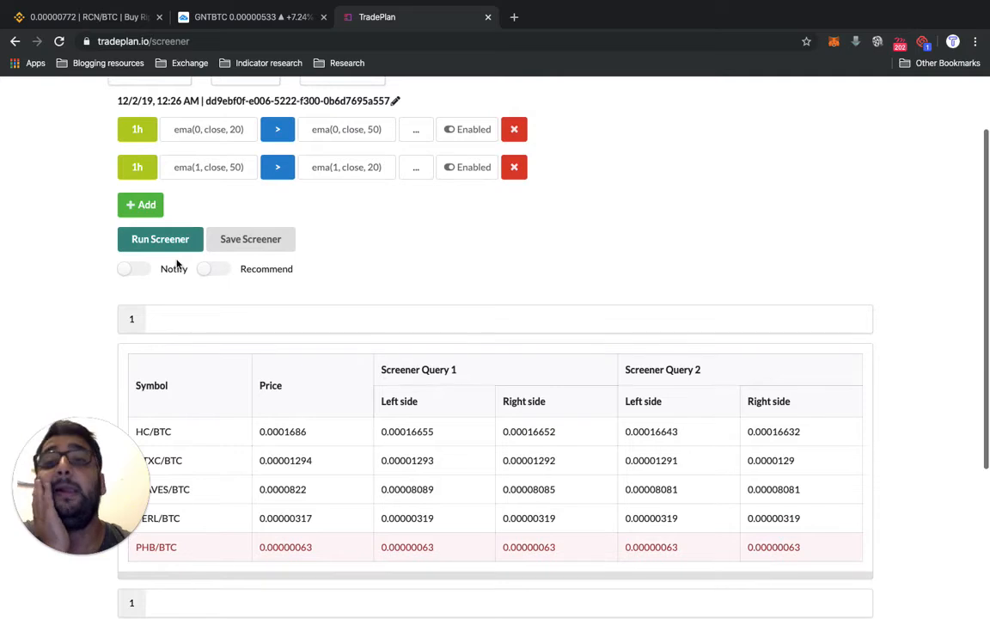
pyautogui.scroll(1, 178, 265)
pyautogui.click(137, 141)
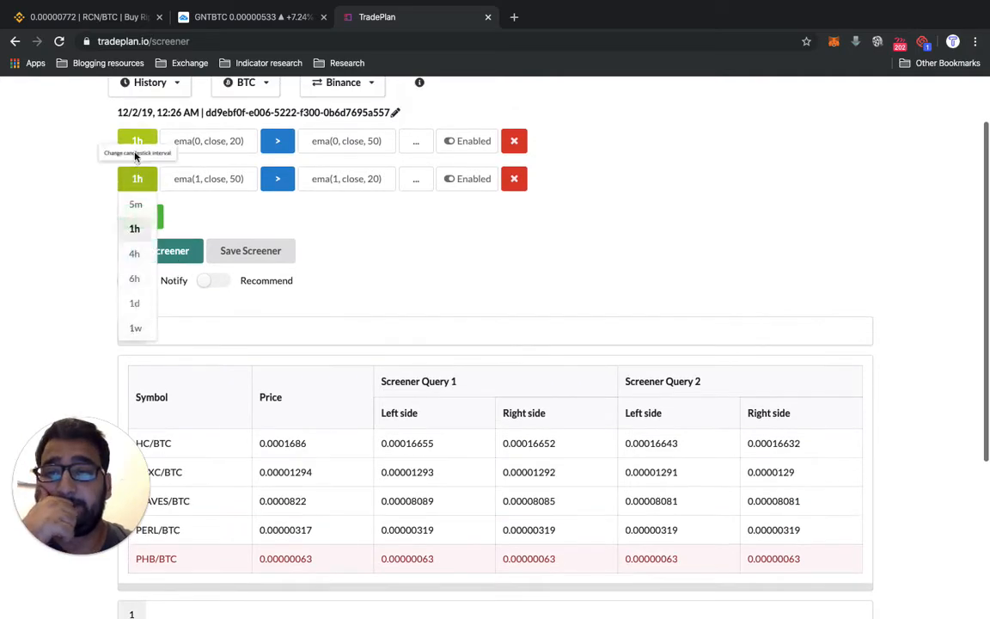
pyautogui.click(135, 217)
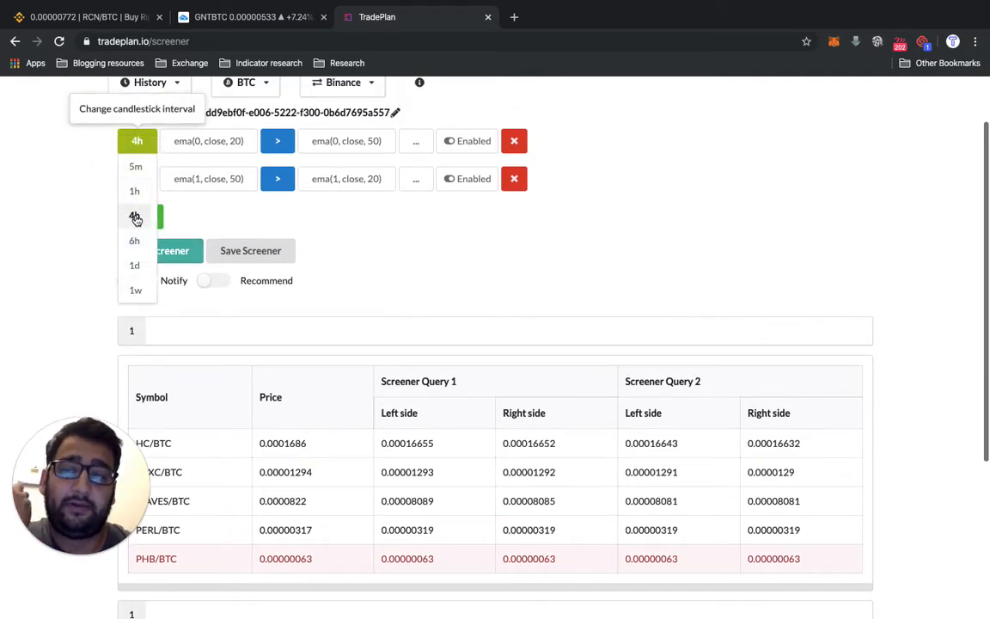
pyautogui.click(140, 183)
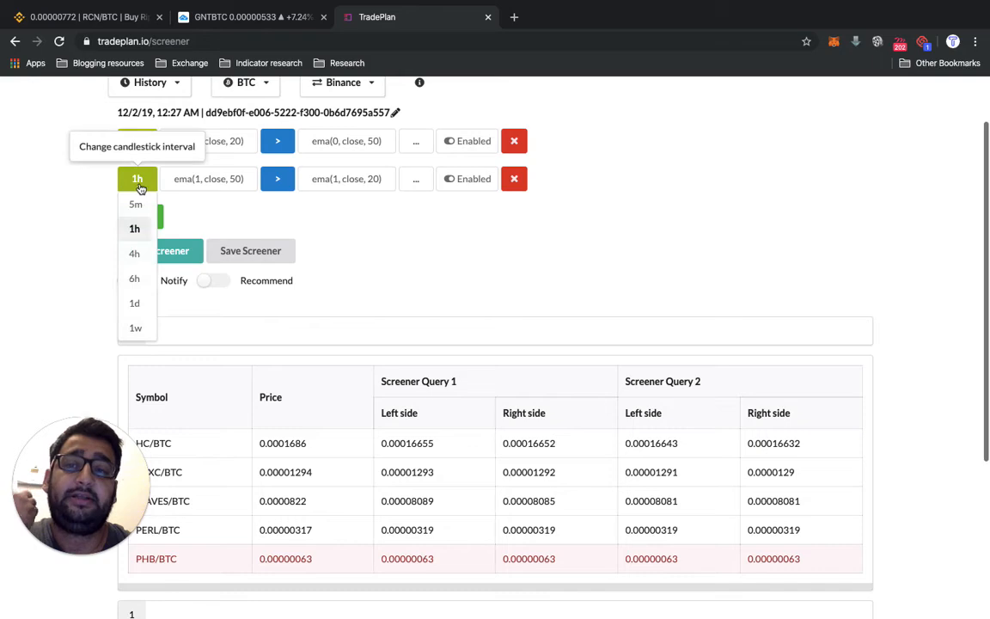
pyautogui.click(135, 258)
pyautogui.click(230, 148)
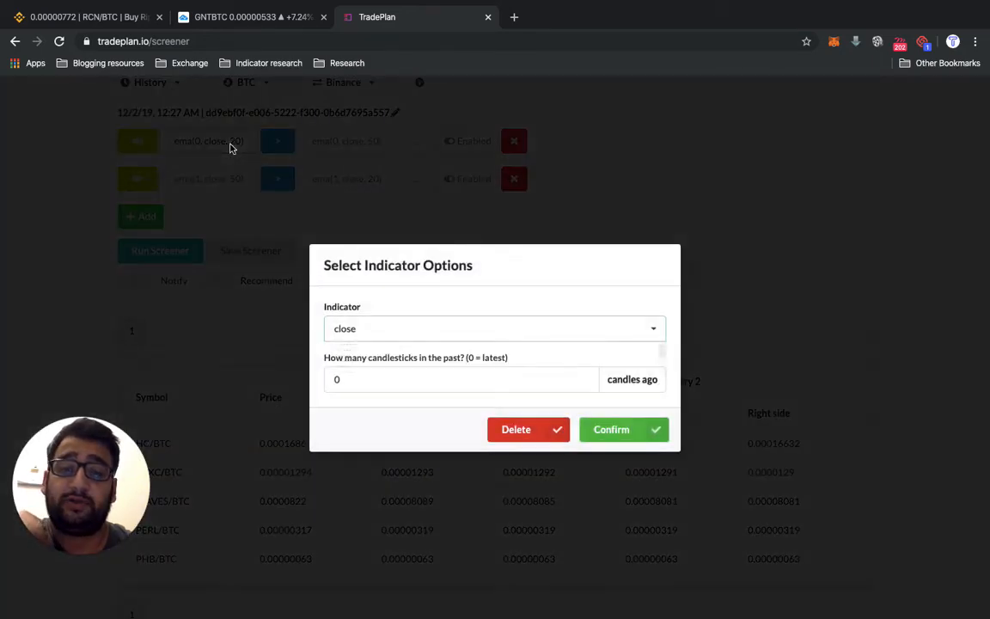
pyautogui.click(395, 329)
pyautogui.click(355, 298)
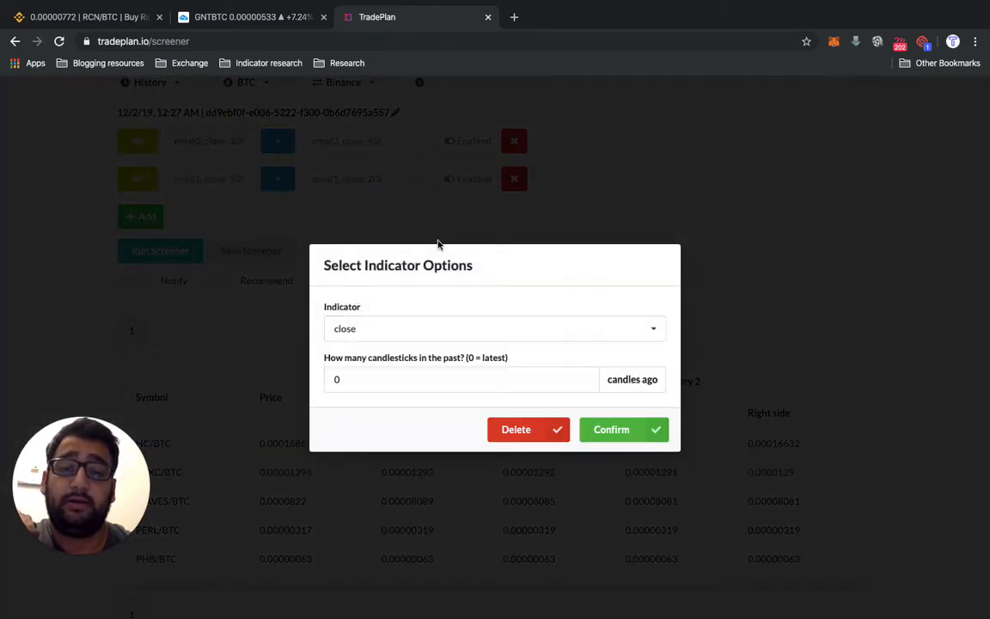
pyautogui.click(659, 212)
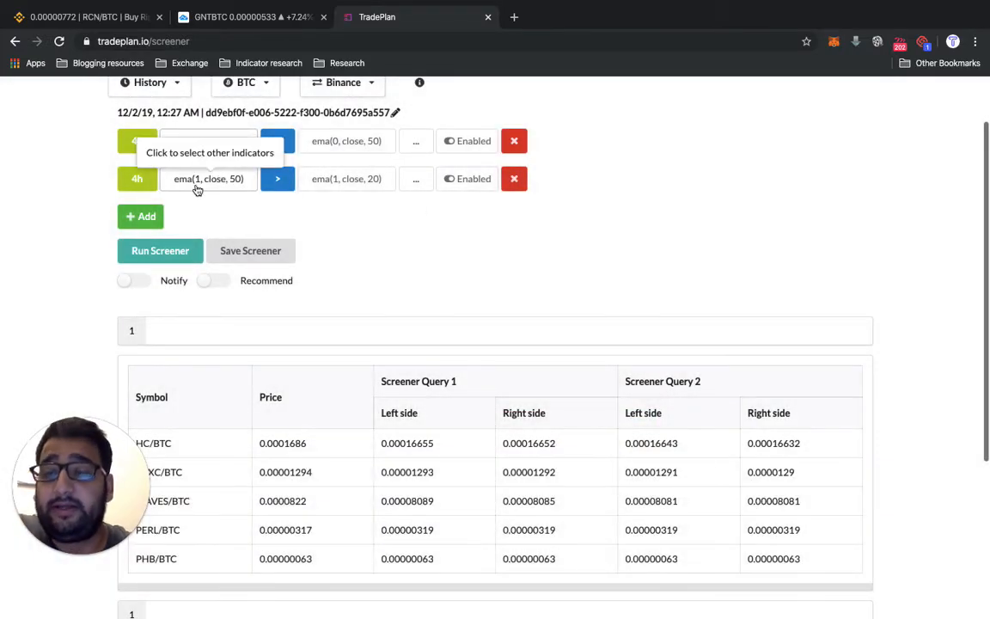
# - Set the source of the second criterion's left-hand ema to open
pyautogui.click(196, 183)
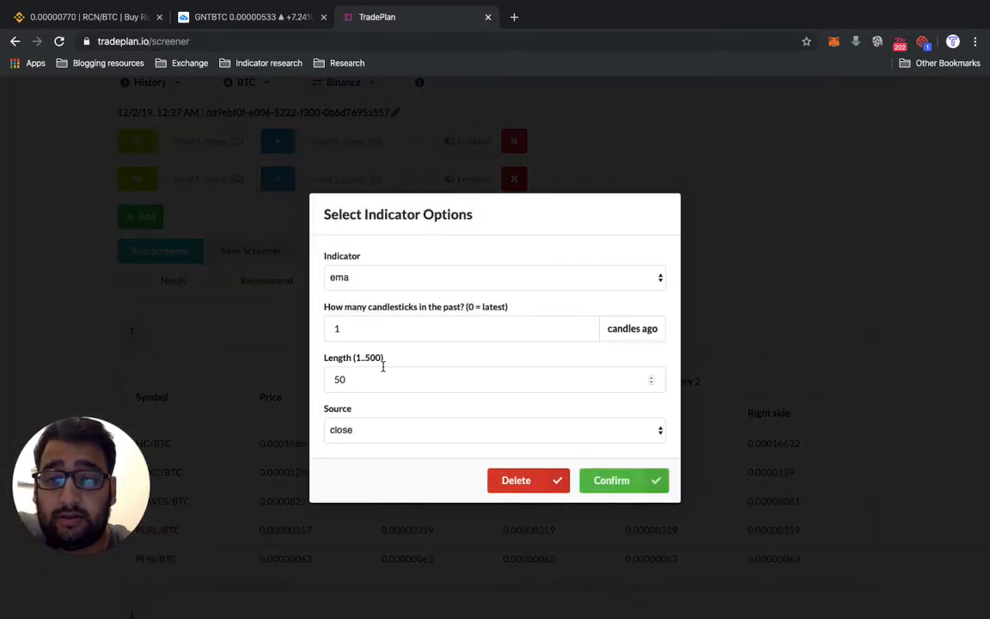
pyautogui.click(369, 439)
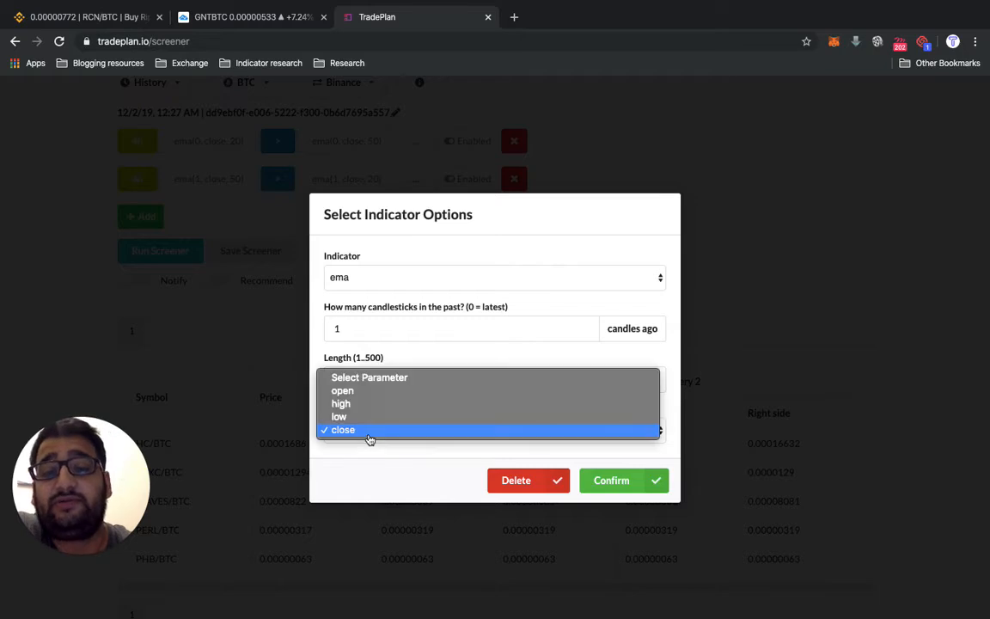
pyautogui.click(382, 389)
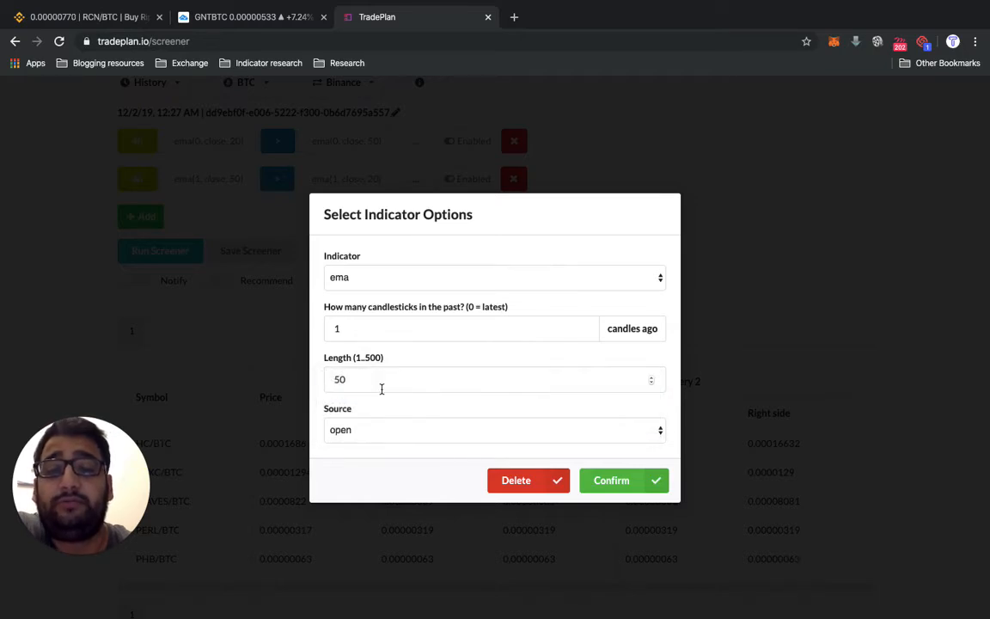
pyautogui.click(612, 482)
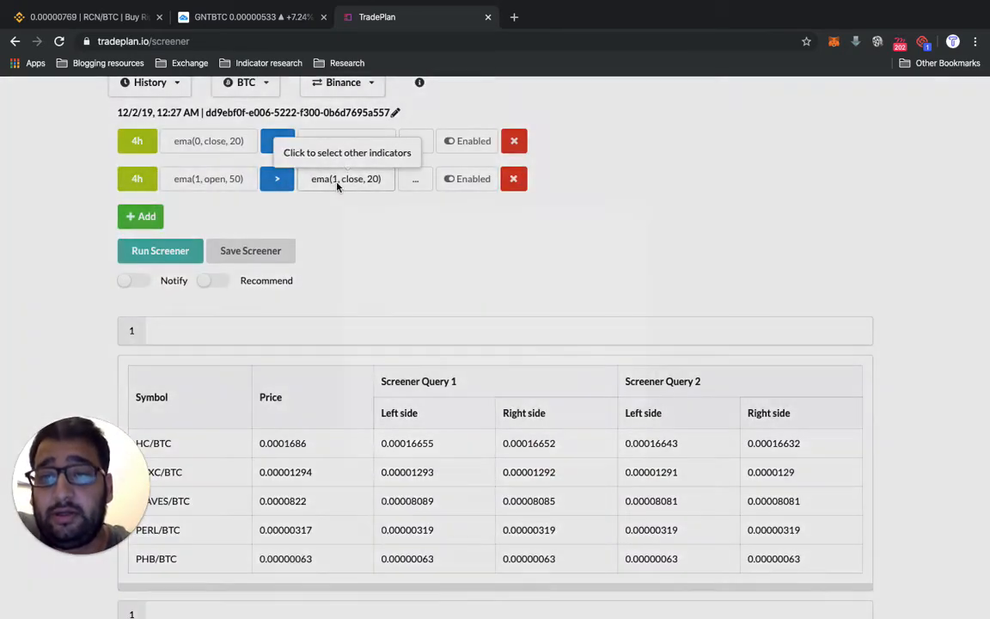
pyautogui.click(339, 186)
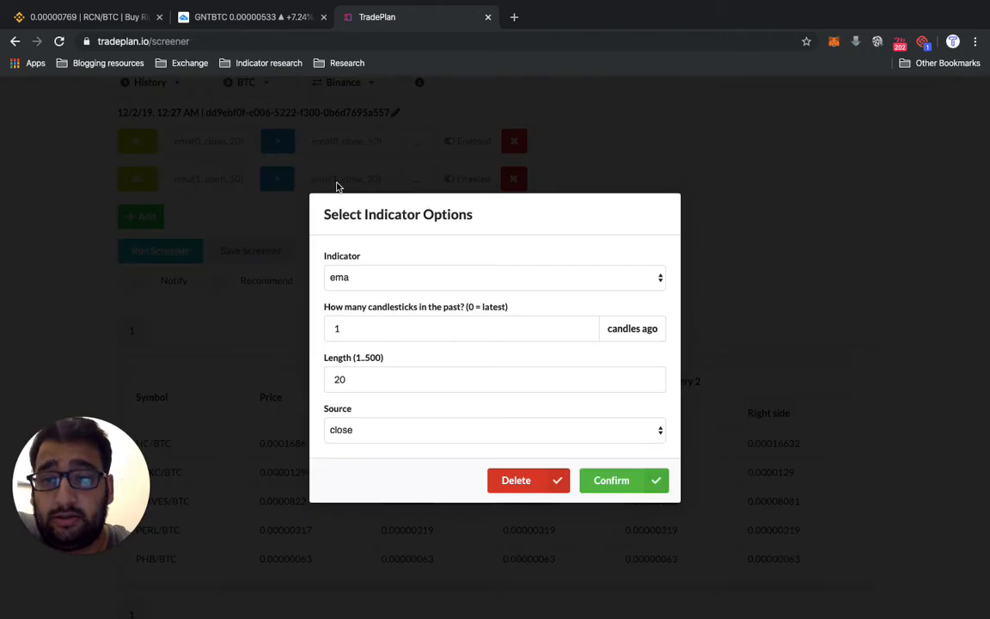
pyautogui.click(681, 188)
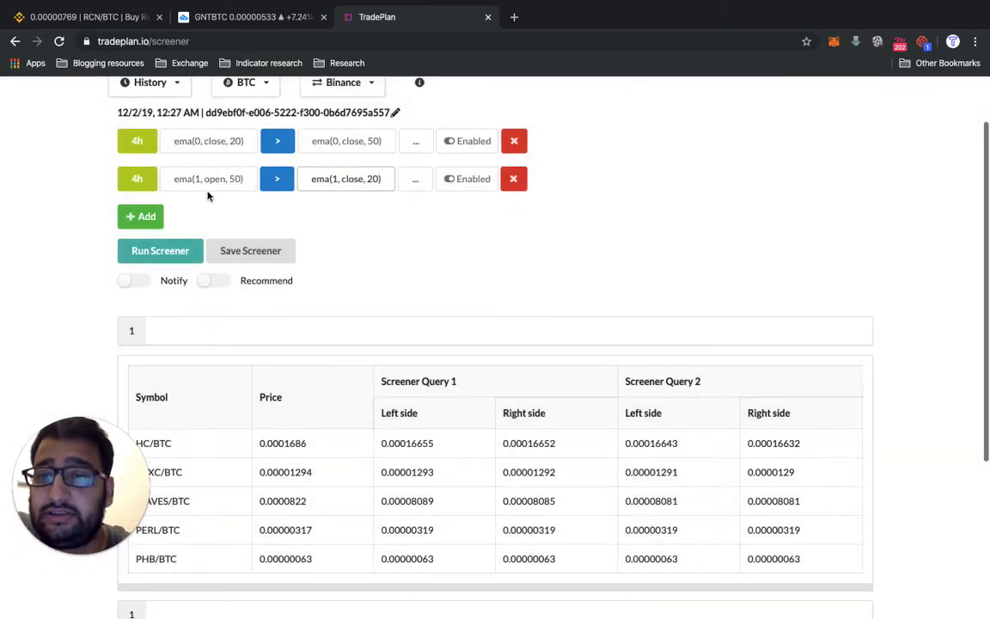
pyautogui.click(347, 143)
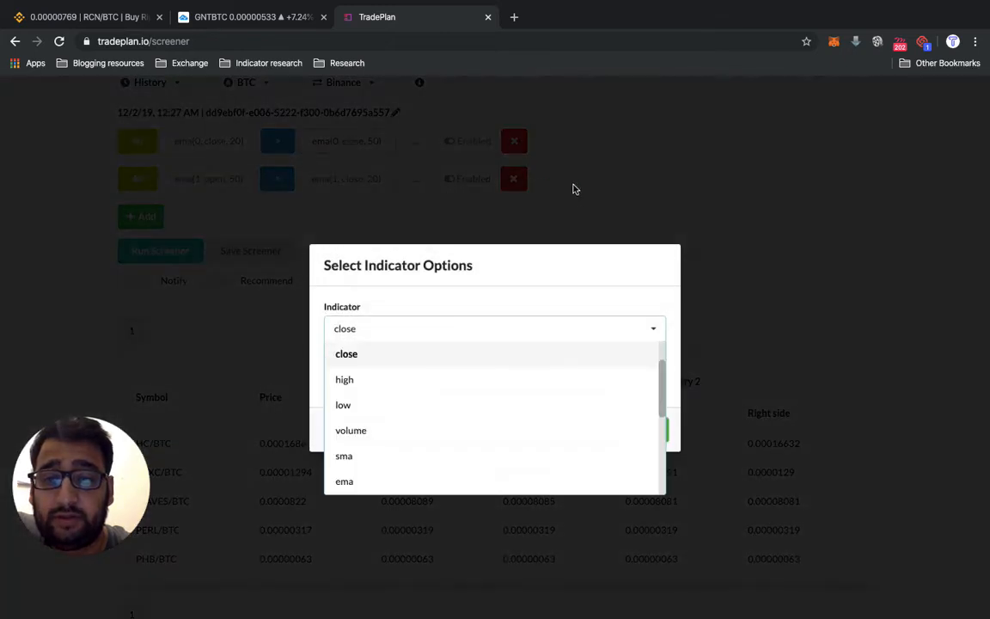
pyautogui.click(575, 189)
# - Delete both existing EMA criteria from the screener
pyautogui.click(513, 141)
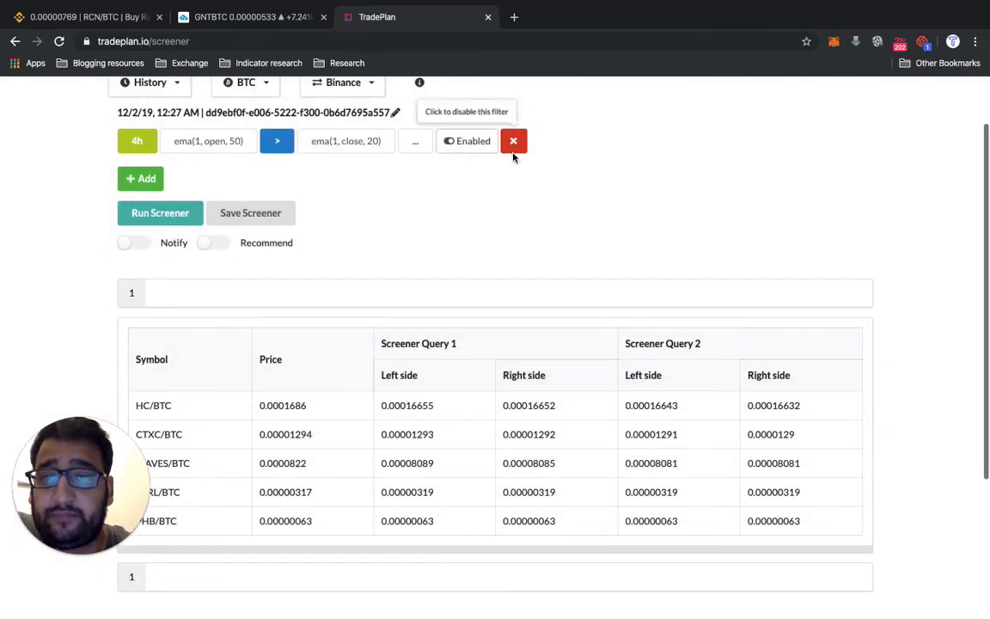
pyautogui.click(514, 141)
pyautogui.scroll(2, 425, 175)
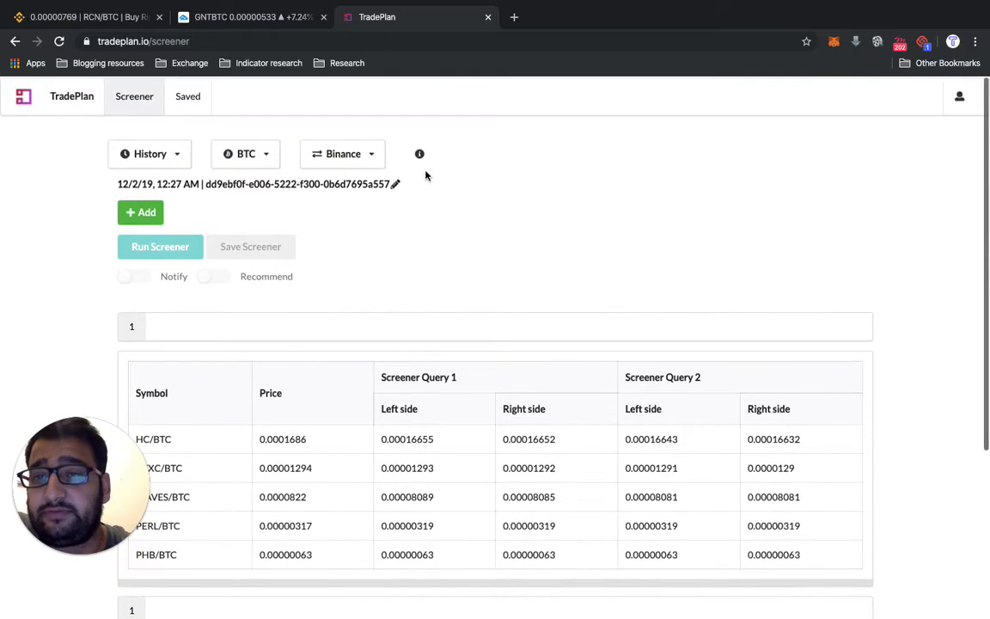
# - Start a new 4h criterion with ema, 0 candles ago, length 20, source close, followed by the > operator
pyautogui.click(148, 213)
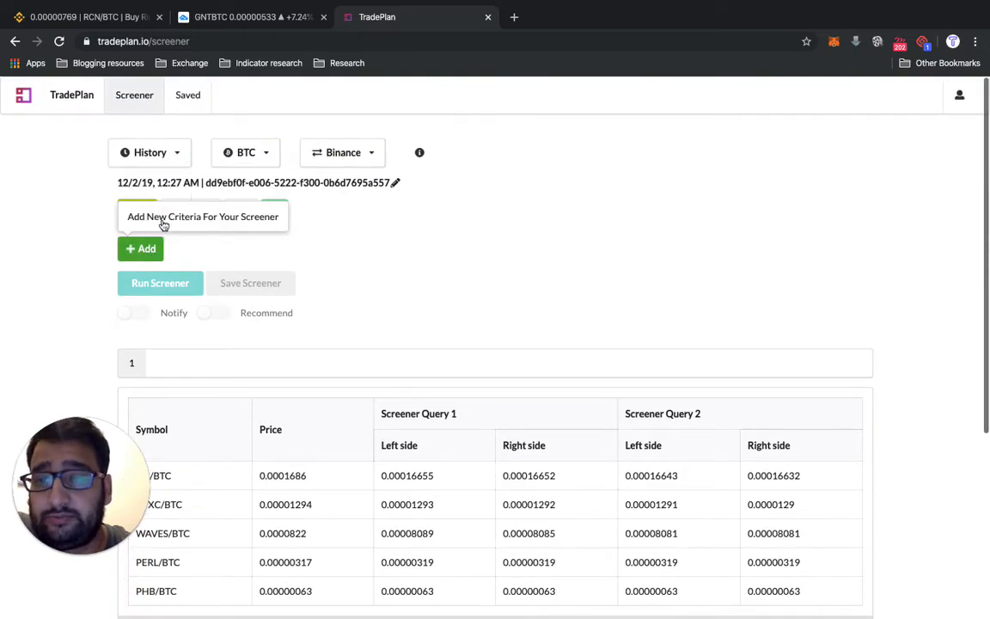
pyautogui.click(203, 214)
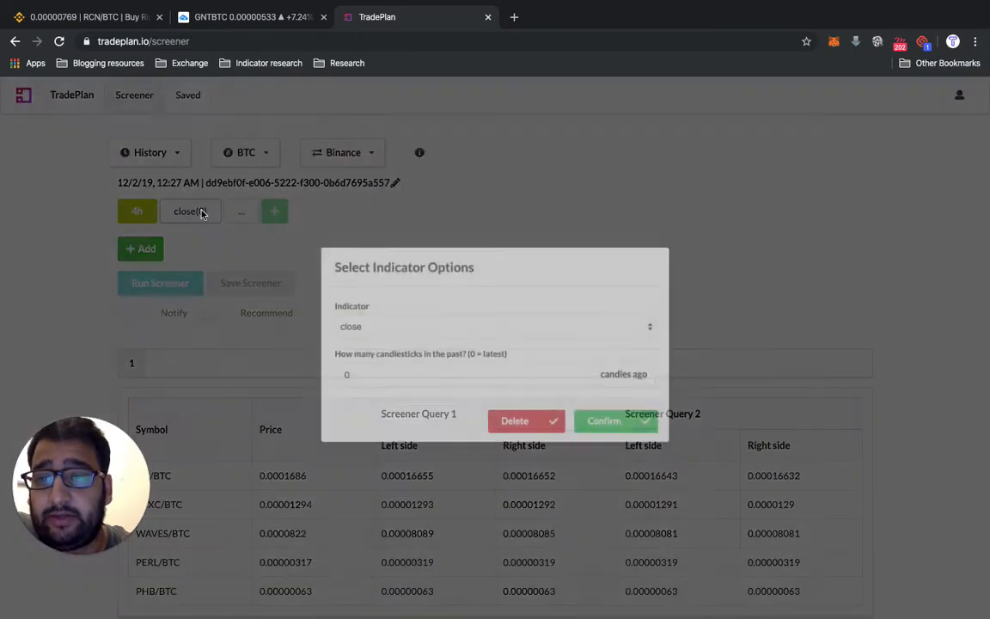
pyautogui.click(384, 332)
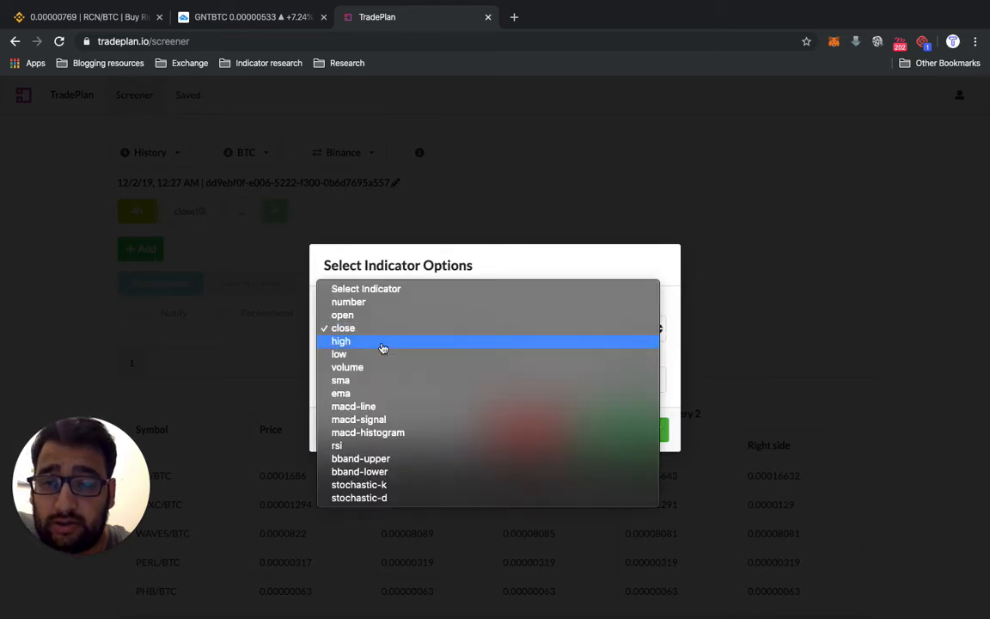
pyautogui.click(375, 396)
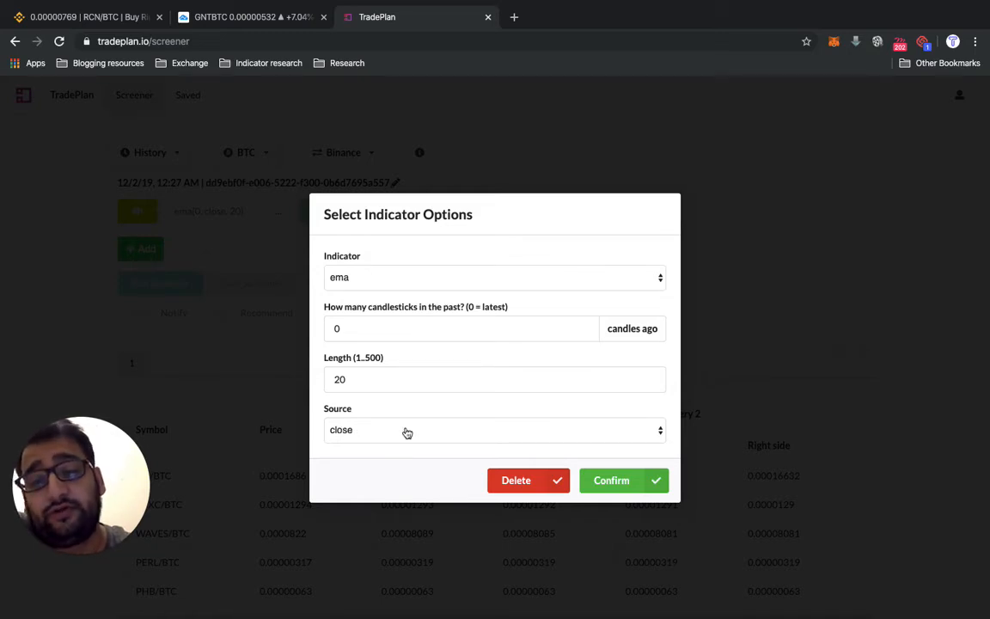
pyautogui.click(612, 483)
pyautogui.click(277, 214)
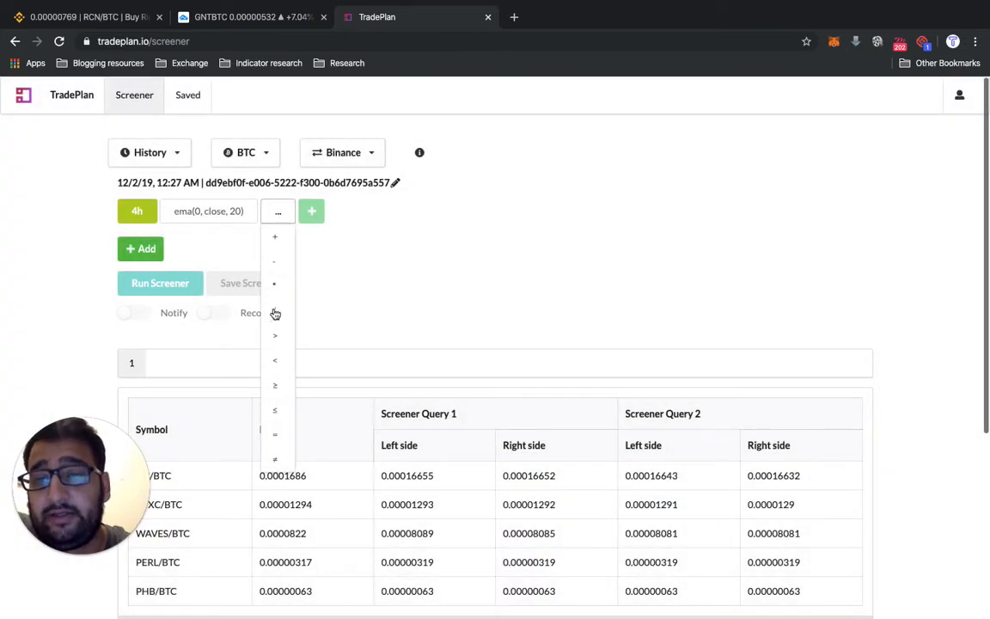
pyautogui.click(274, 339)
# - Compare it against ema, 0 candles ago, length 20, source open, and add the criterion to the screener
pyautogui.click(352, 211)
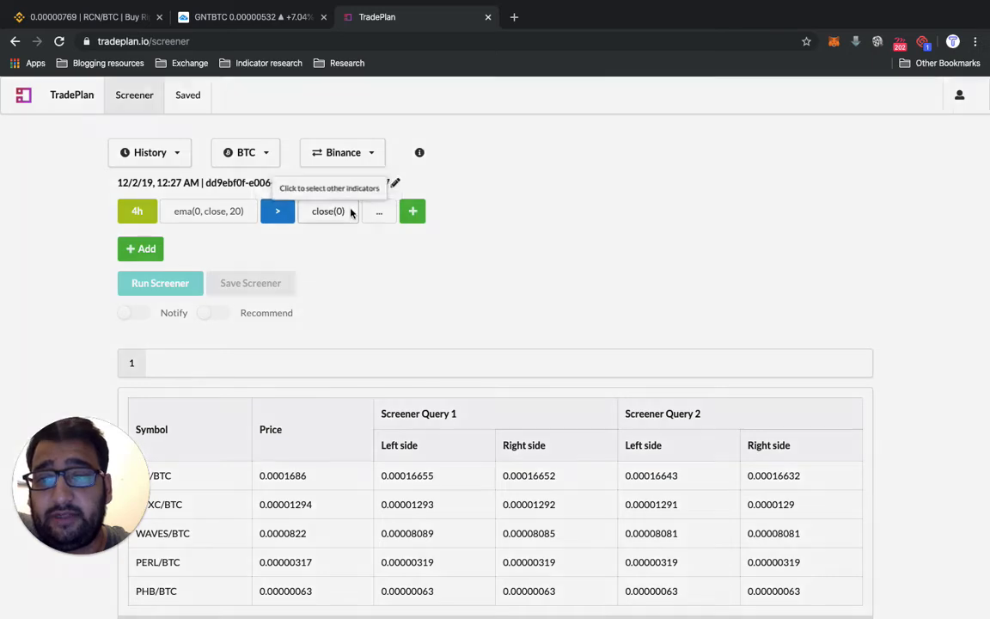
pyautogui.click(376, 330)
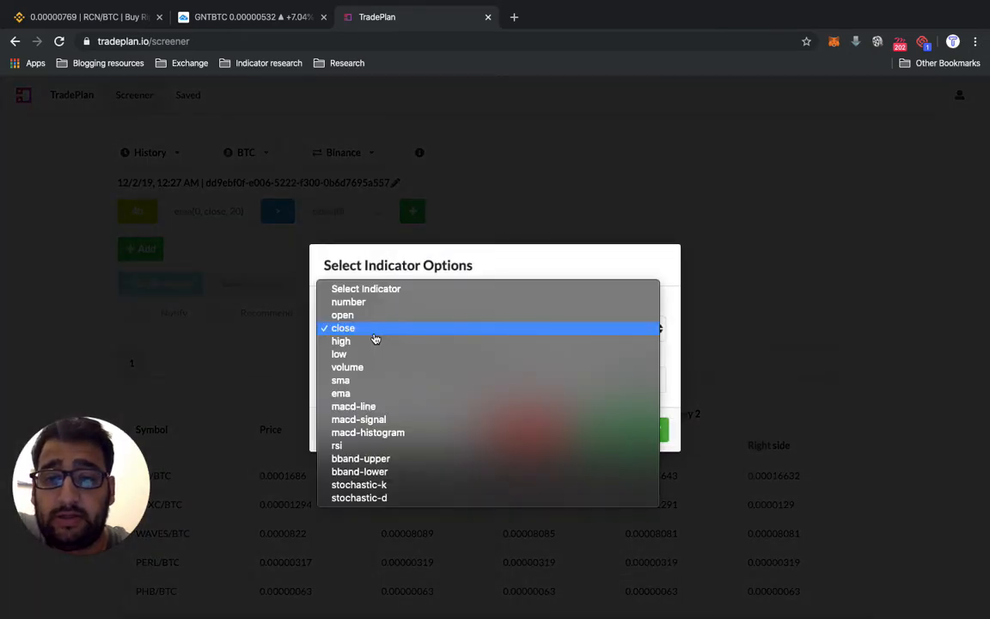
pyautogui.click(369, 393)
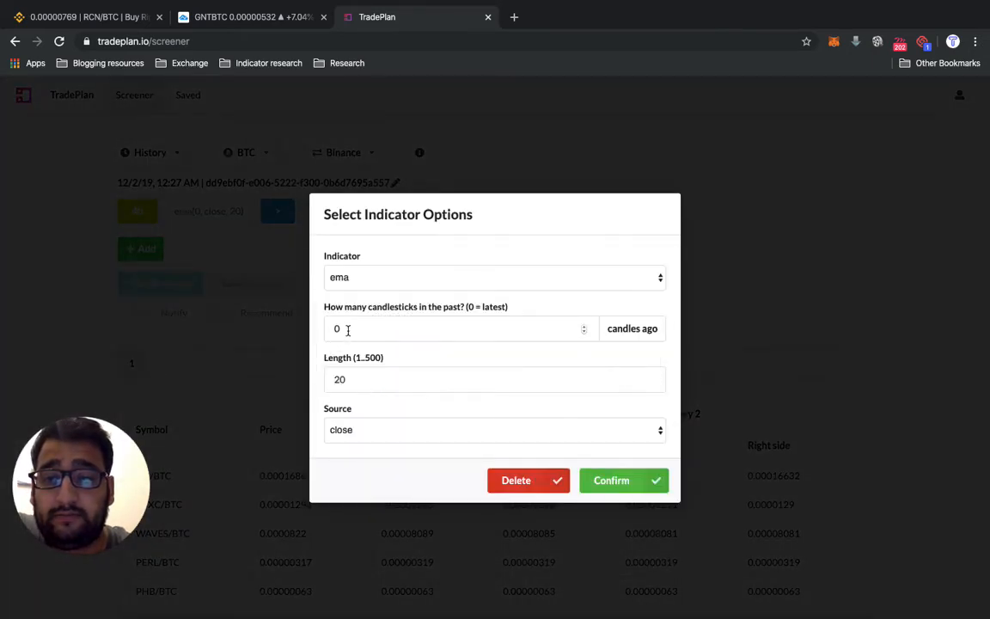
pyautogui.click(364, 431)
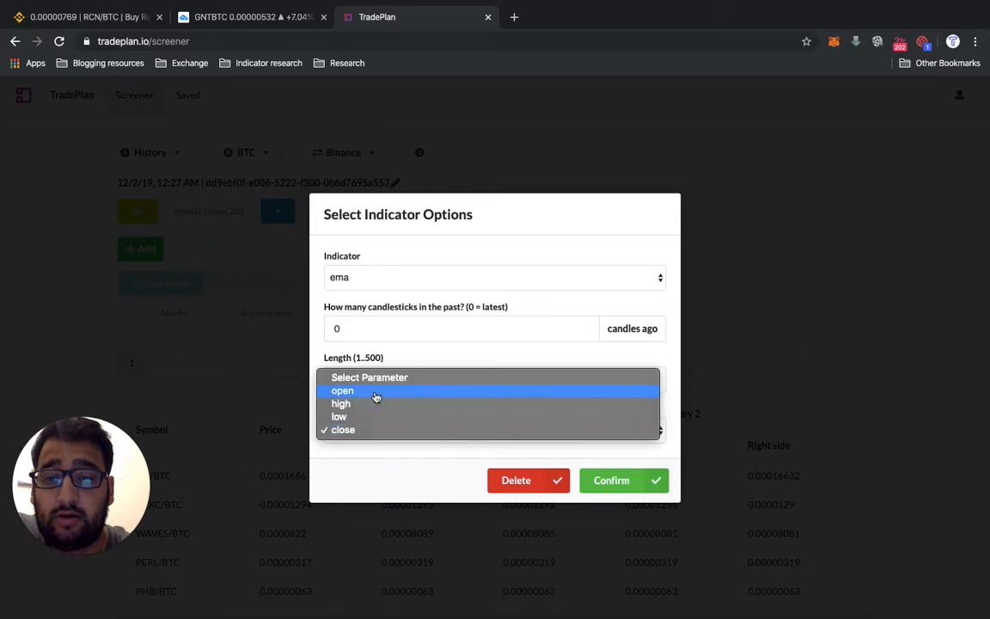
pyautogui.click(376, 393)
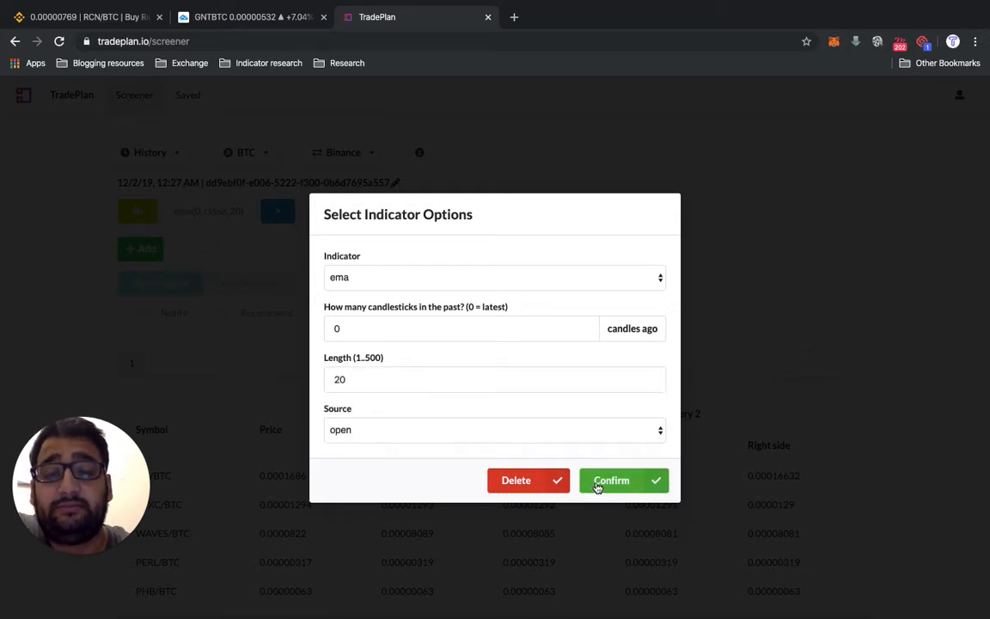
pyautogui.click(644, 481)
pyautogui.click(448, 213)
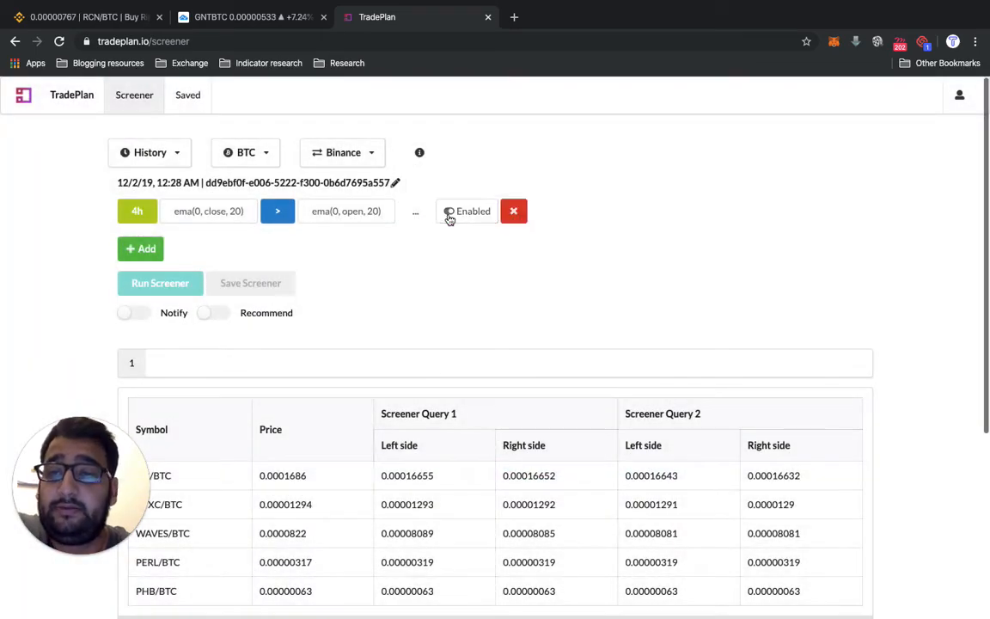
# - Start a second 4h criterion with ema, 1 candle ago, length 20, source close, followed by the < operator
pyautogui.click(145, 248)
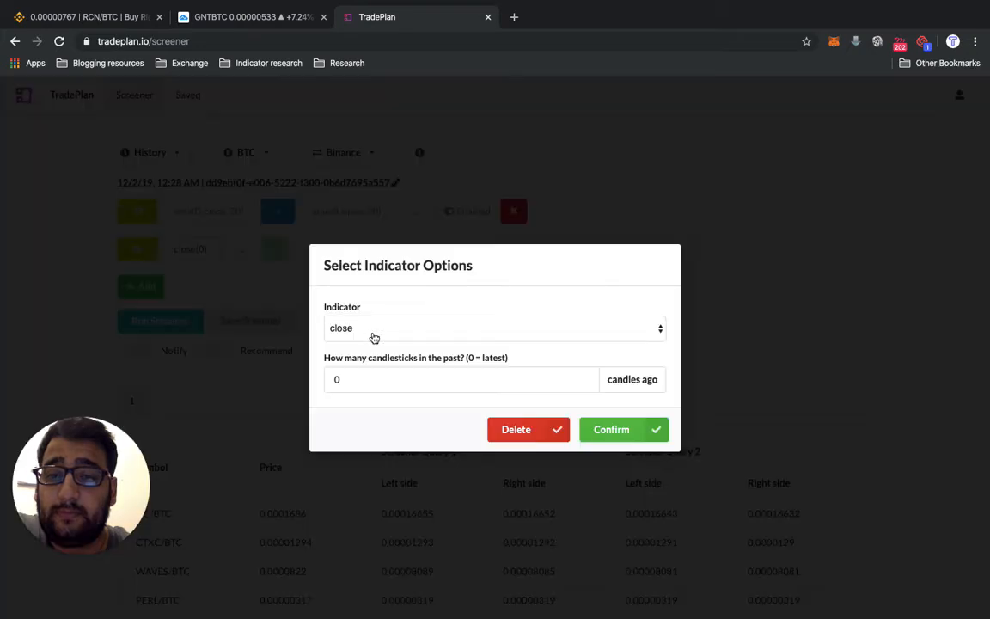
pyautogui.click(374, 337)
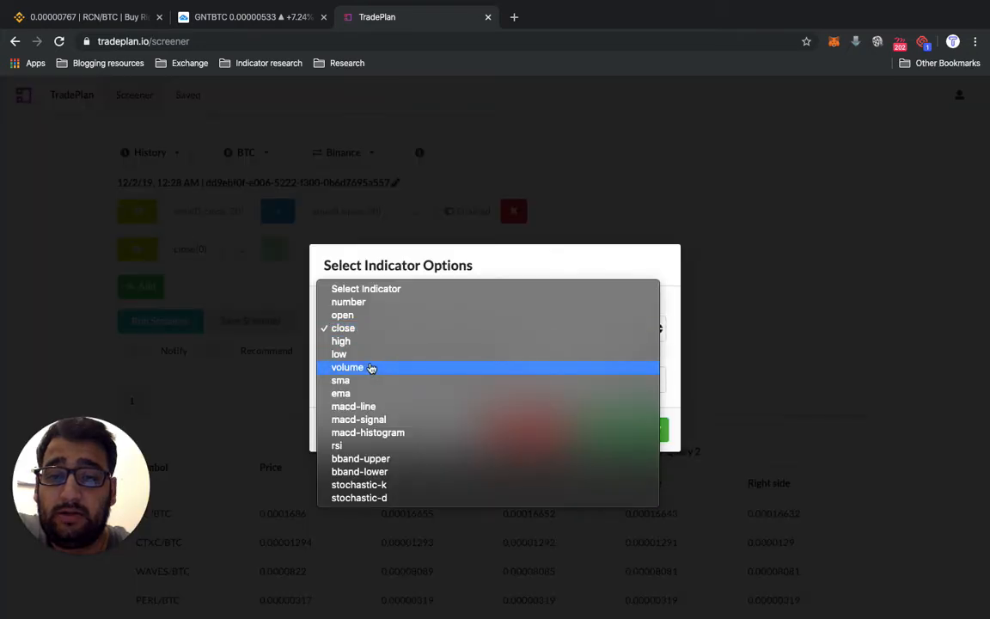
pyautogui.click(370, 394)
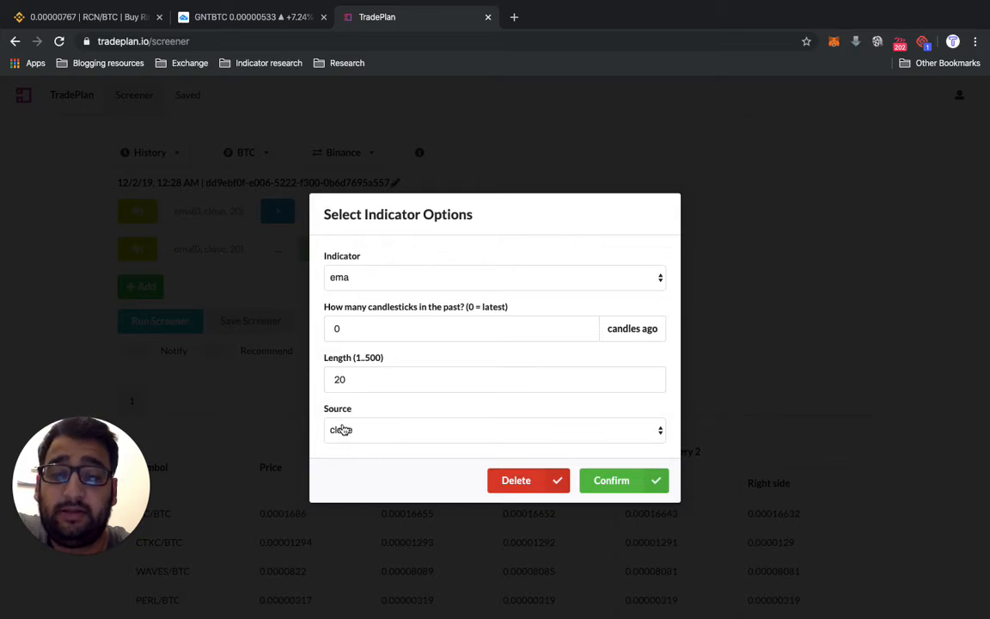
pyautogui.click(353, 329)
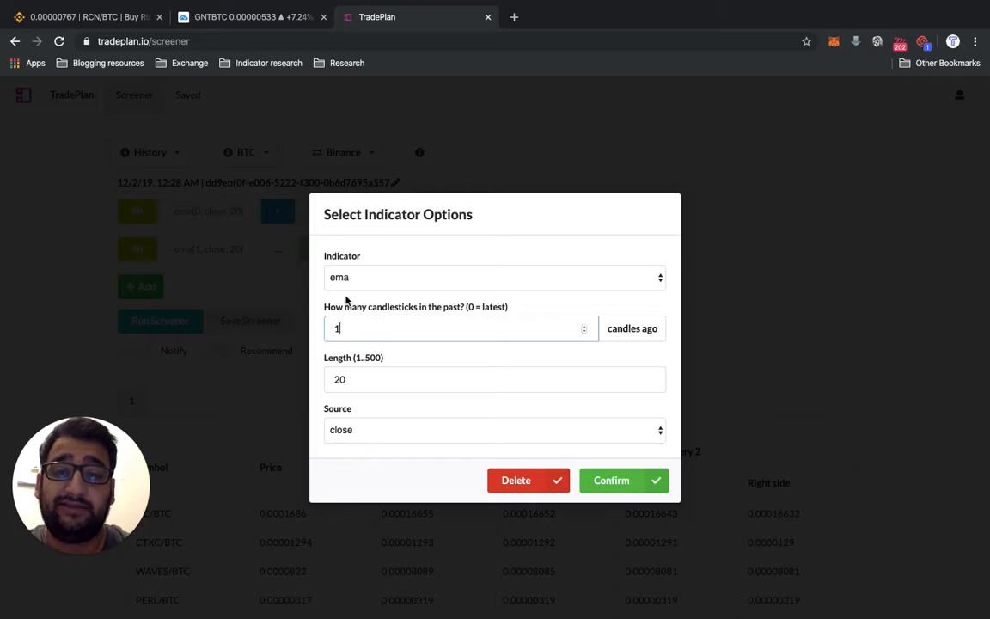
pyautogui.click(611, 481)
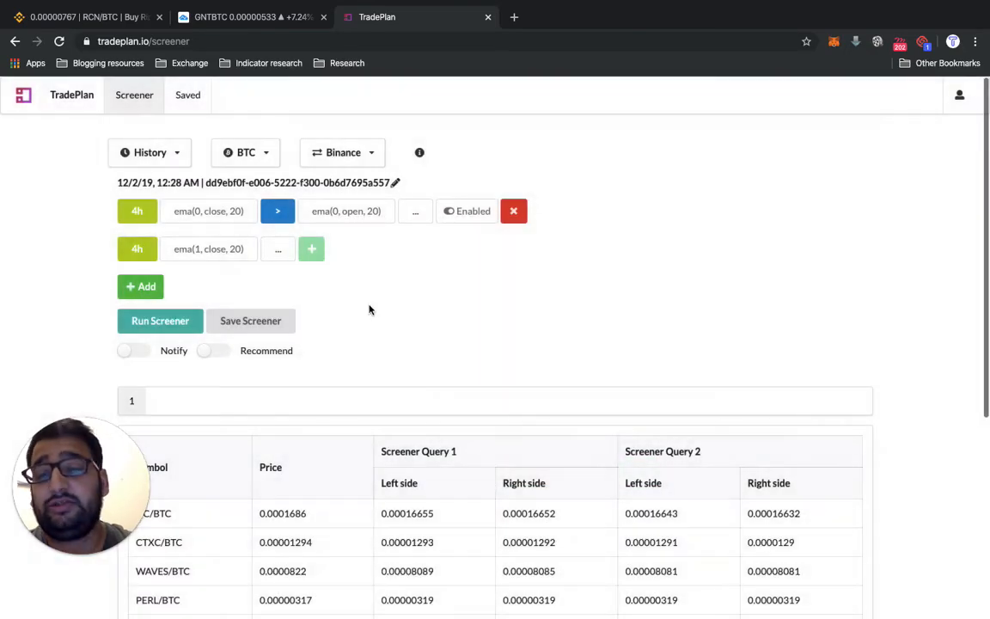
pyautogui.click(287, 251)
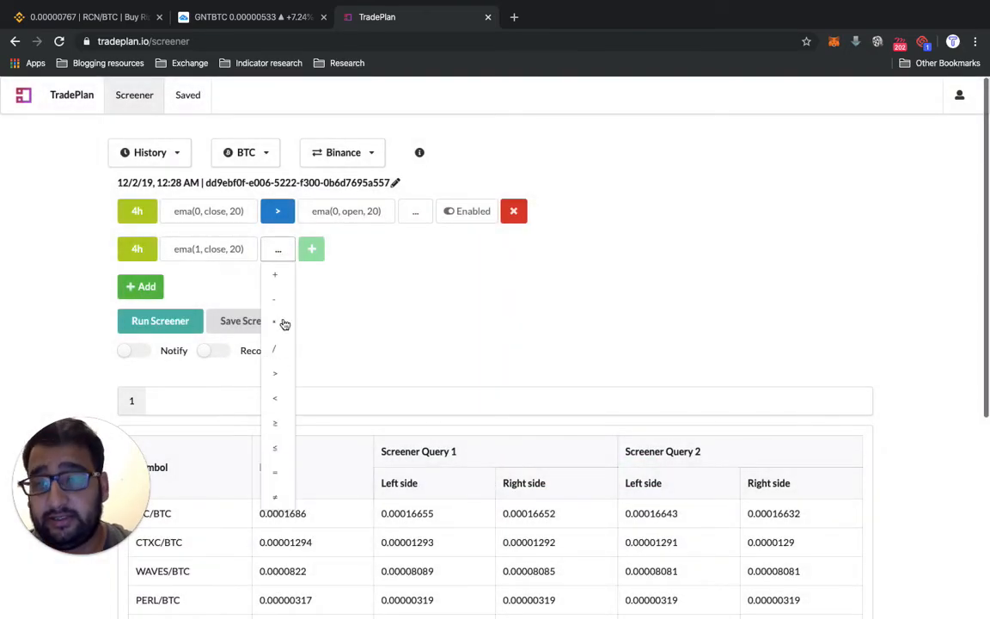
pyautogui.click(278, 399)
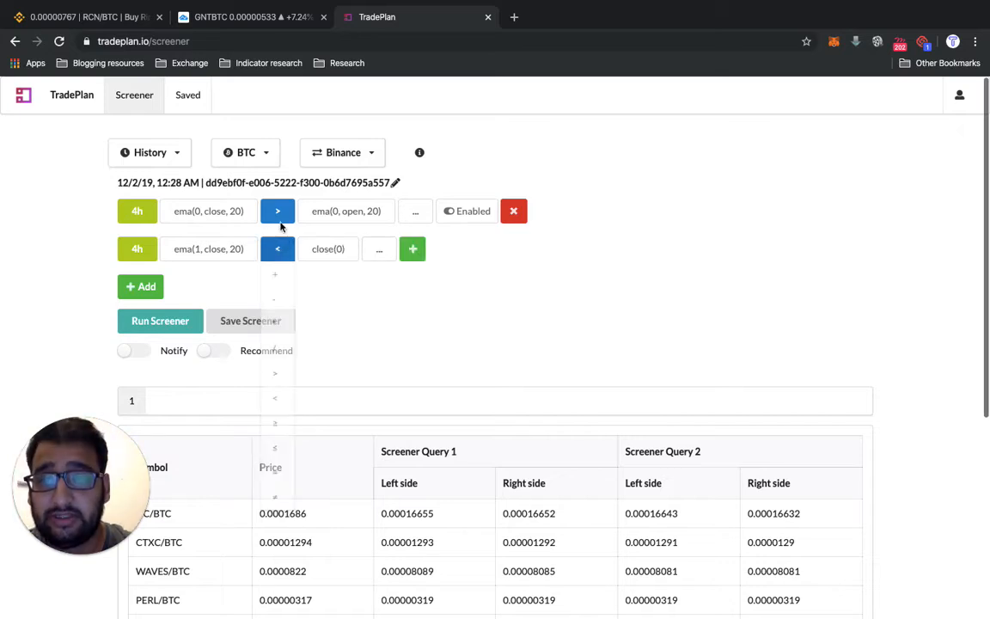
pyautogui.click(277, 222)
pyautogui.click(277, 222)
pyautogui.click(288, 256)
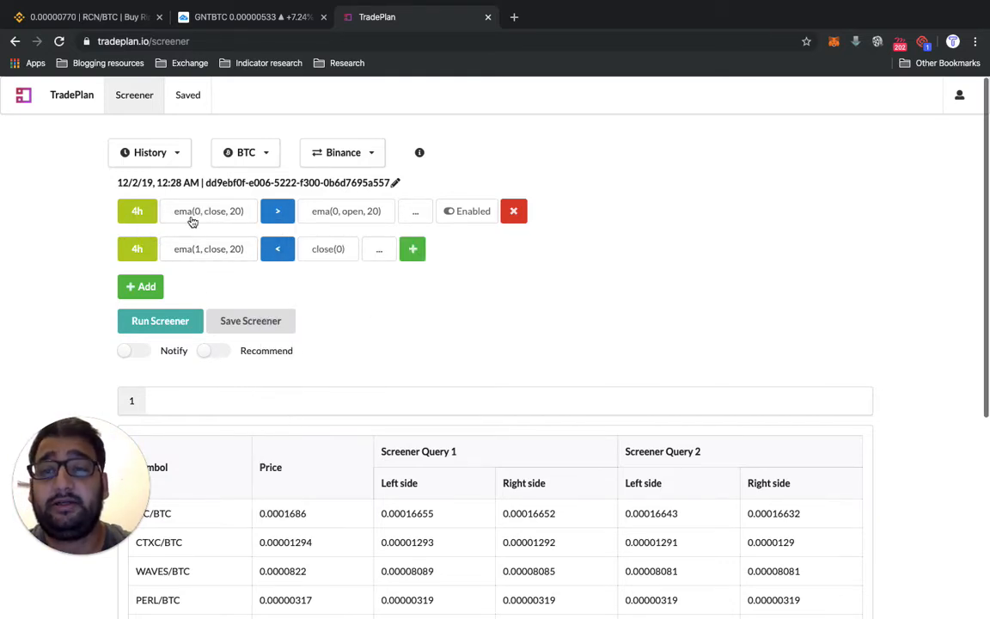
# - Set the second criterion's right-hand side to ema, 1 candle ago, length 20, source close
pyautogui.click(335, 249)
pyautogui.click(392, 328)
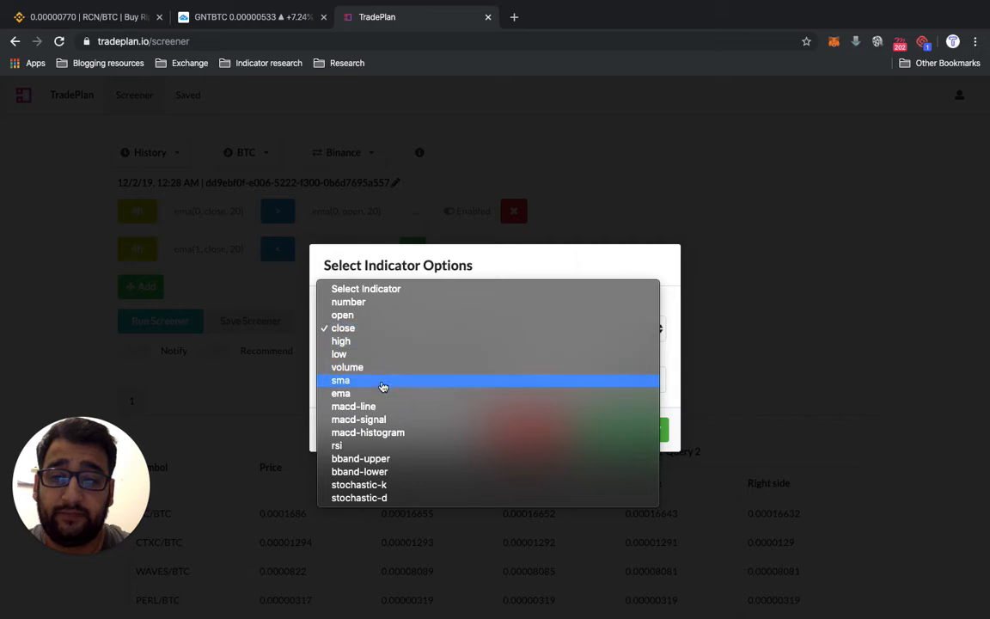
pyautogui.click(382, 393)
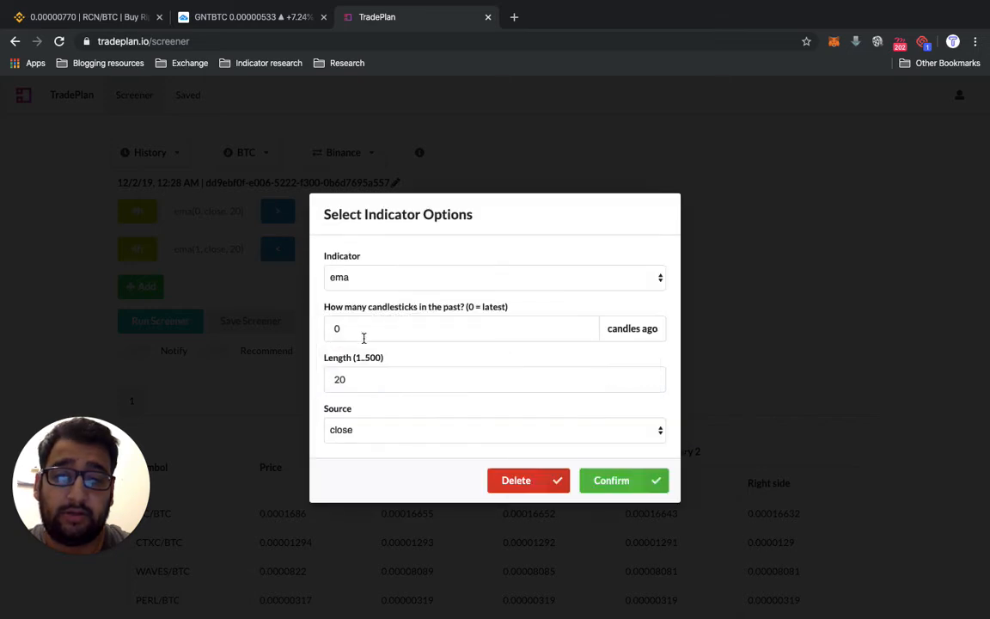
pyautogui.click(369, 329)
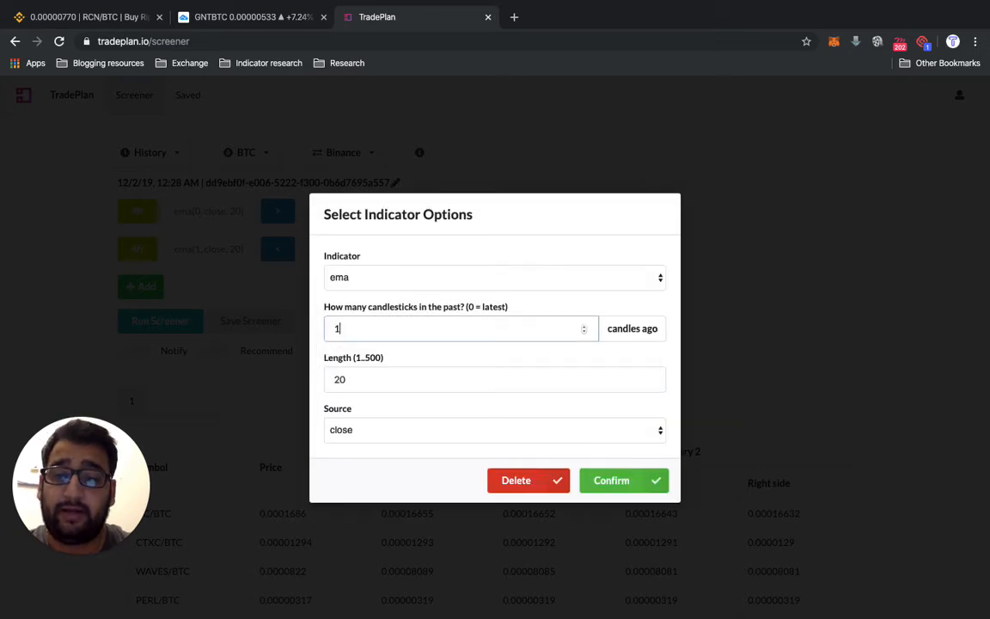
pyautogui.write('1')
pyautogui.click(622, 484)
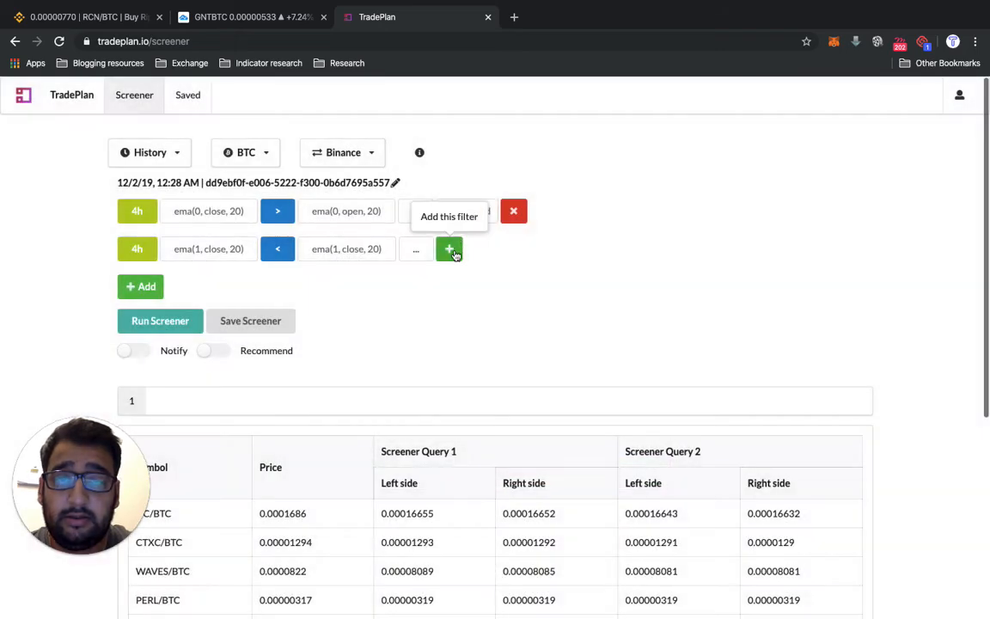
# - Add the second criterion to the screener and run it on the BTC market
pyautogui.click(449, 249)
pyautogui.click(128, 321)
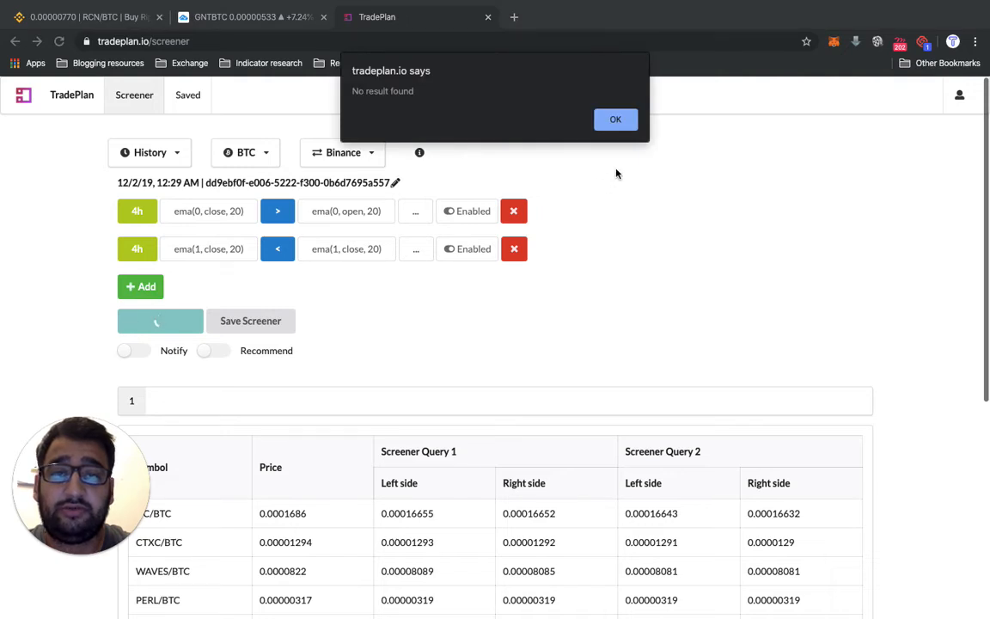
pyautogui.click(632, 120)
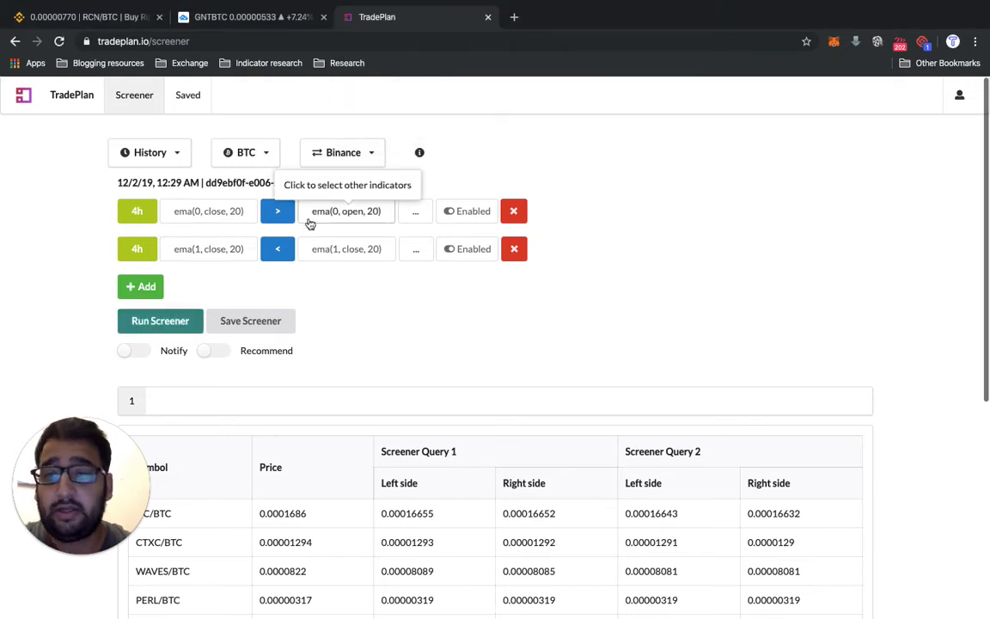
# - Change the screener's quote market to ALL and run the screener again
pyautogui.click(172, 152)
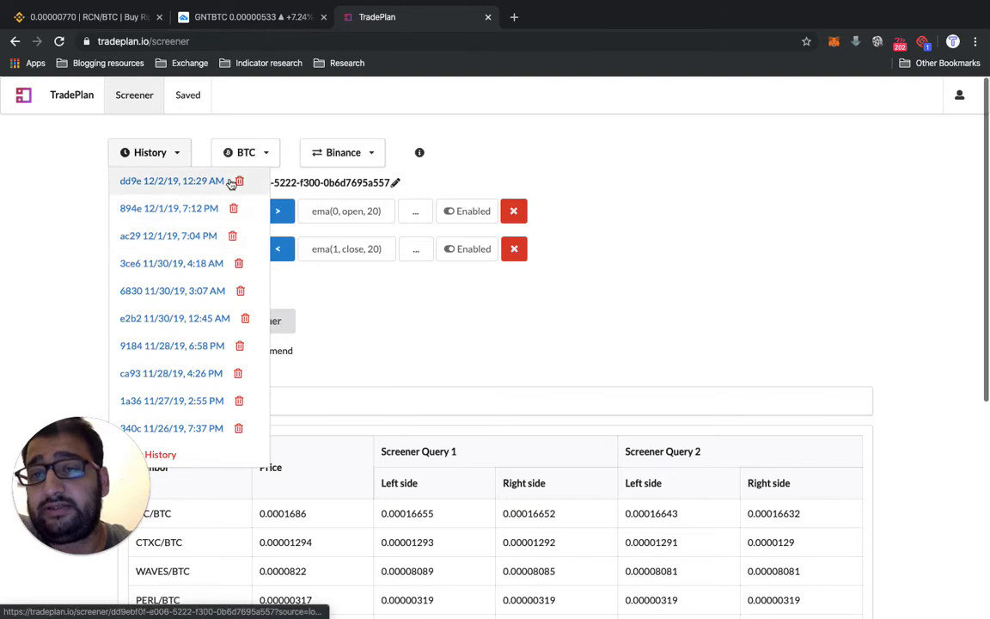
pyautogui.click(171, 182)
pyautogui.click(245, 157)
pyautogui.click(232, 180)
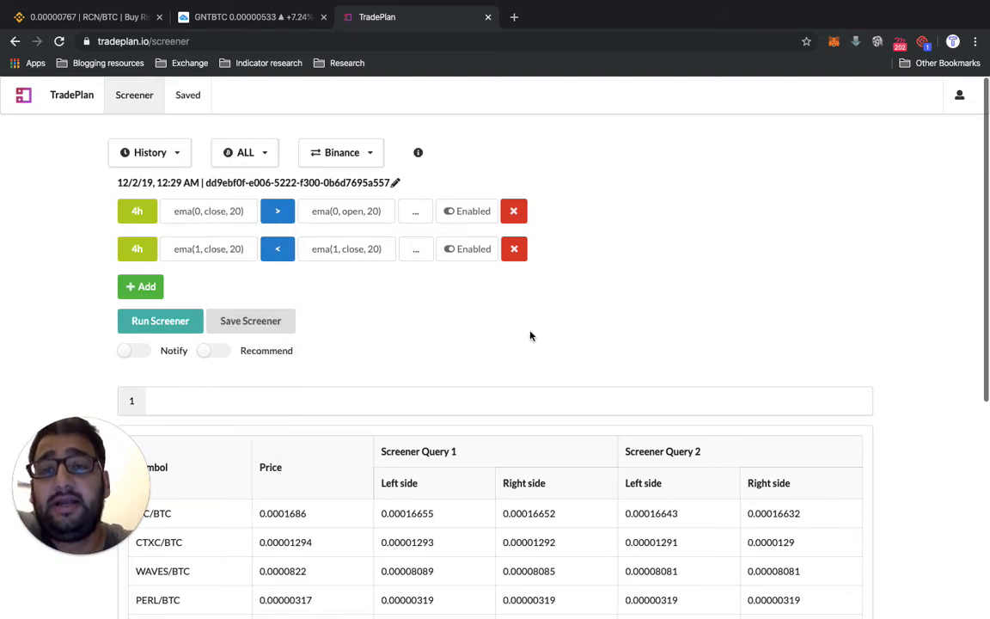
pyautogui.click(129, 323)
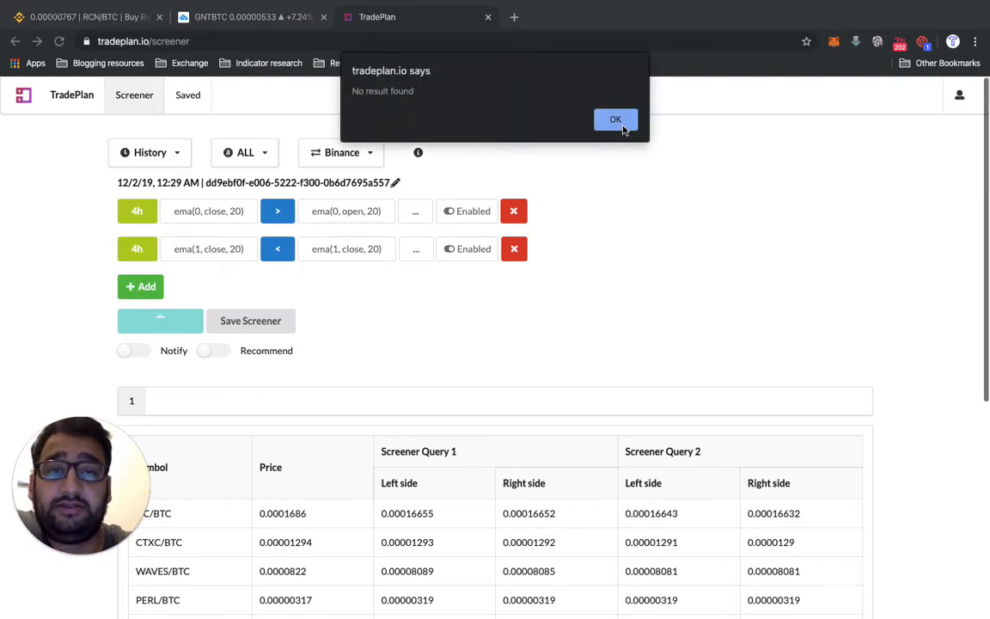
pyautogui.click(616, 120)
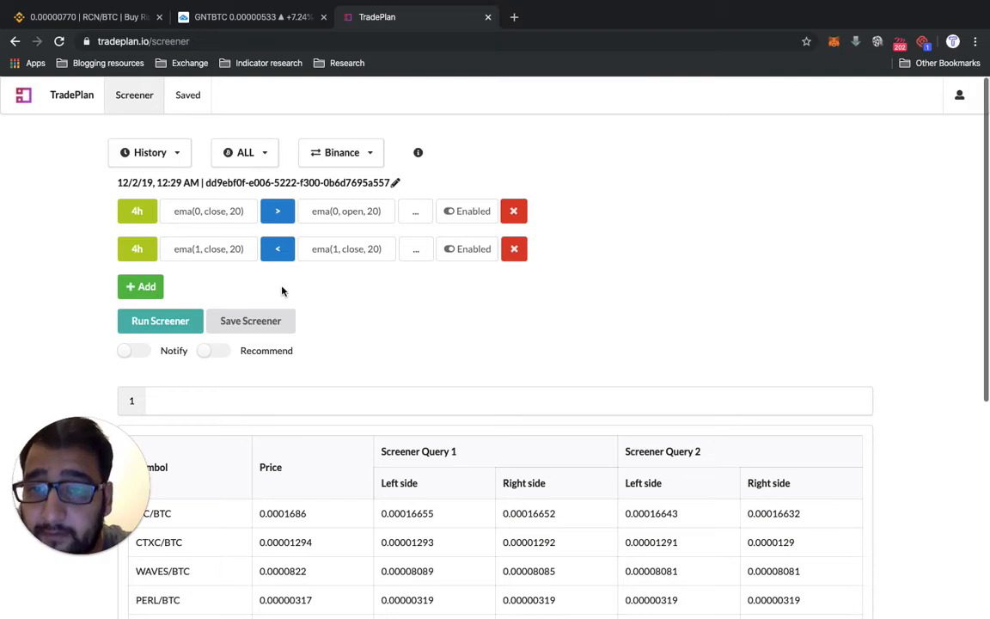
pyautogui.click(255, 151)
pyautogui.click(516, 124)
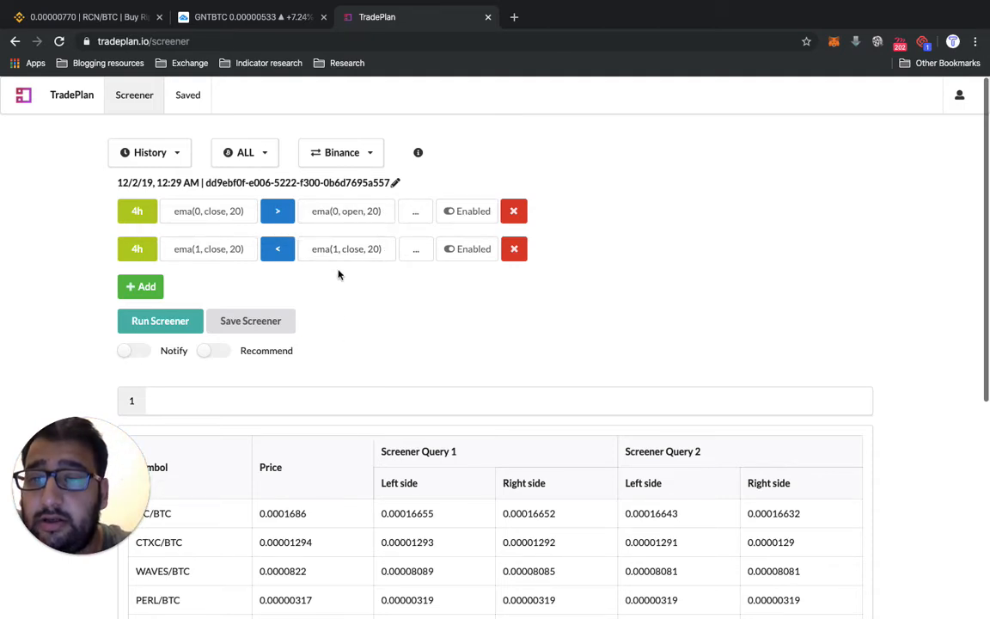
# - Change the second criterion's right-hand side source to open and run the screener on all markets
pyautogui.click(356, 250)
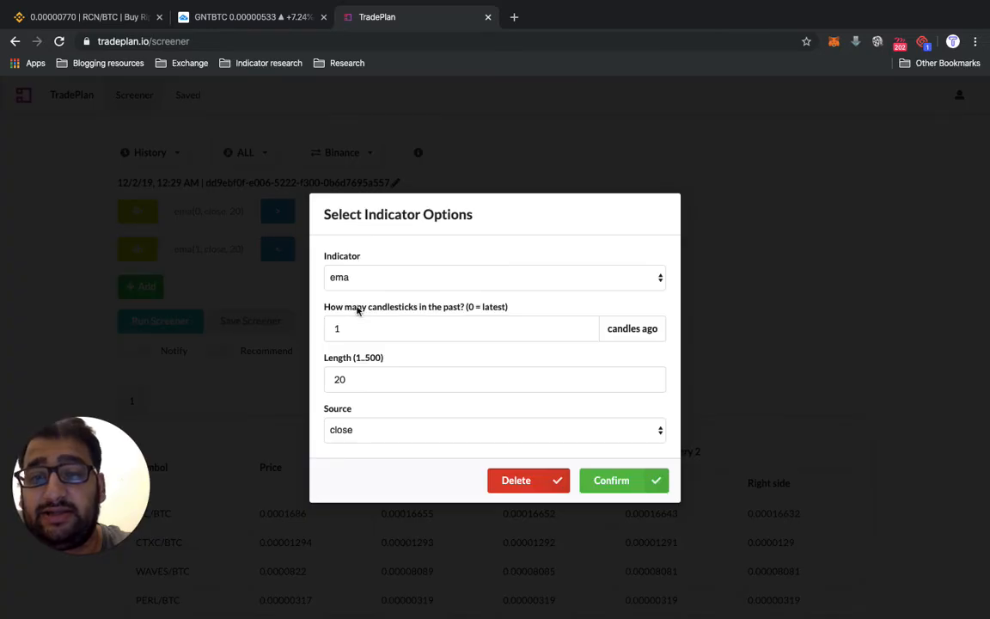
pyautogui.click(351, 432)
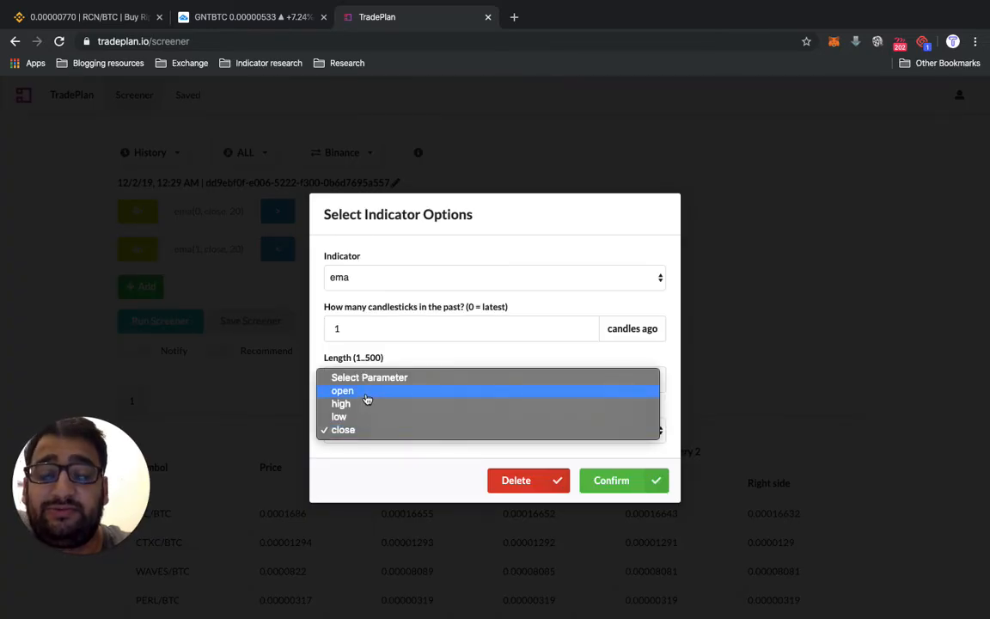
pyautogui.click(366, 392)
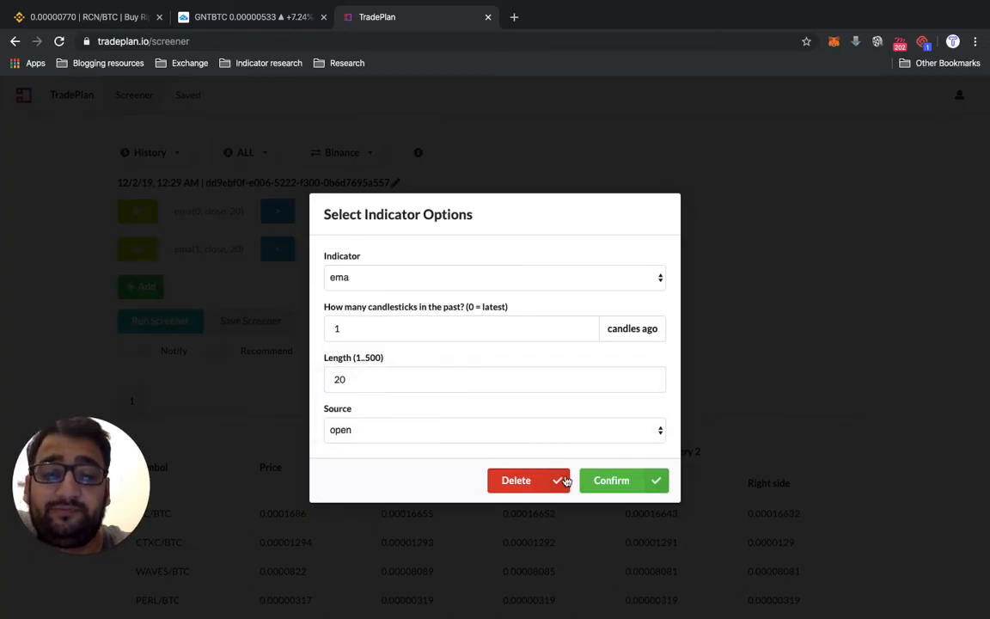
pyautogui.click(611, 481)
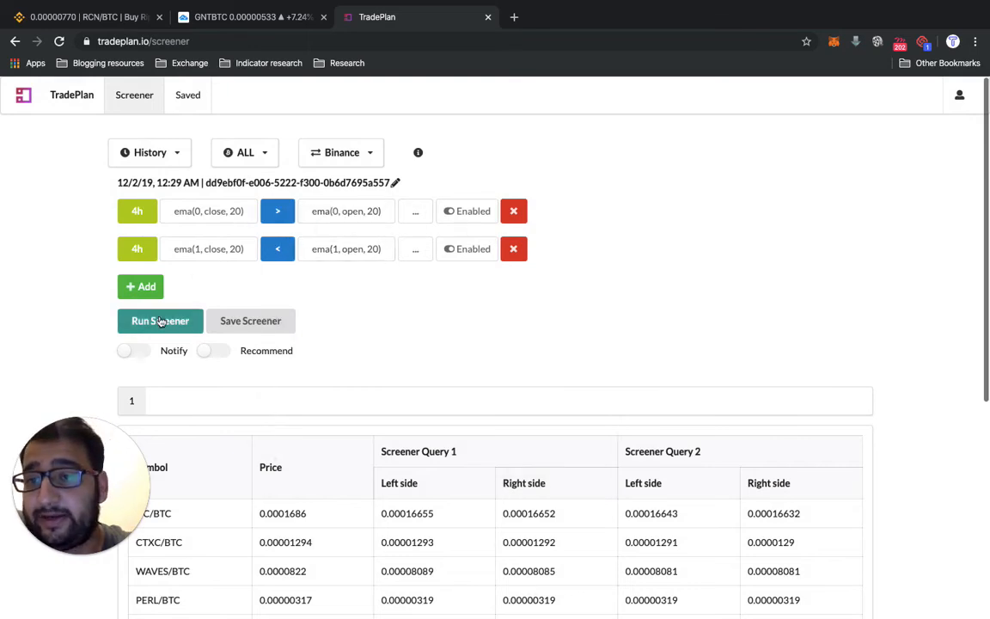
pyautogui.click(160, 320)
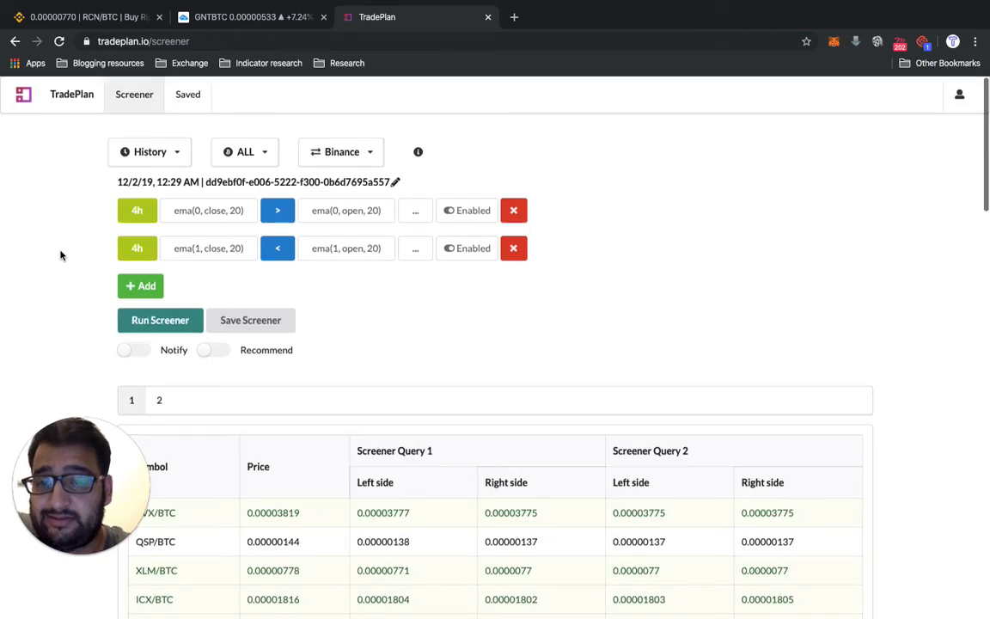
pyautogui.scroll(-10, 60, 255)
pyautogui.scroll(10, 61, 256)
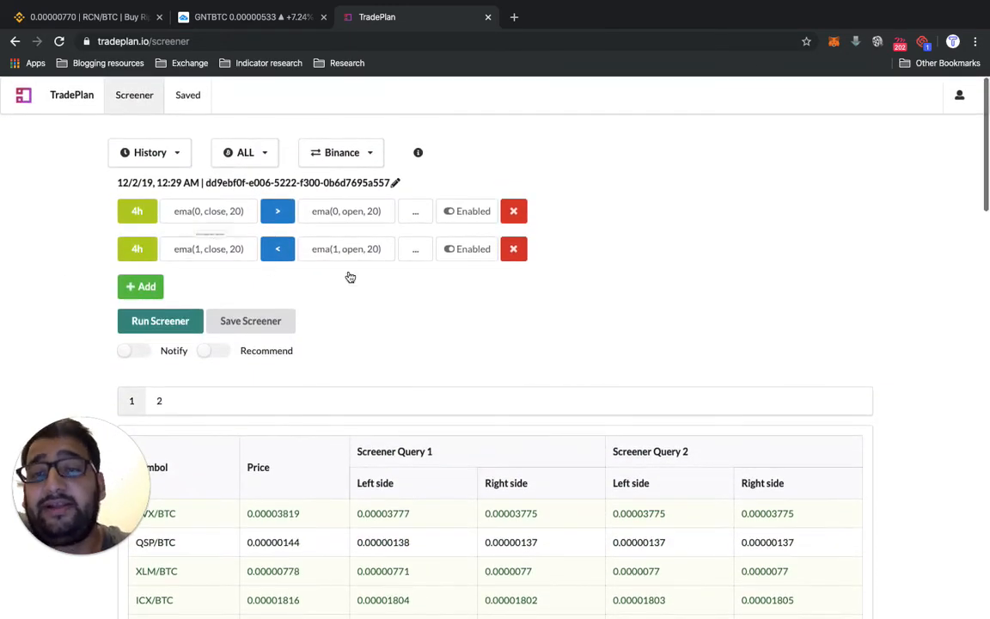
# - Restrict the screener to the BTC quote market and run it again
pyautogui.click(262, 152)
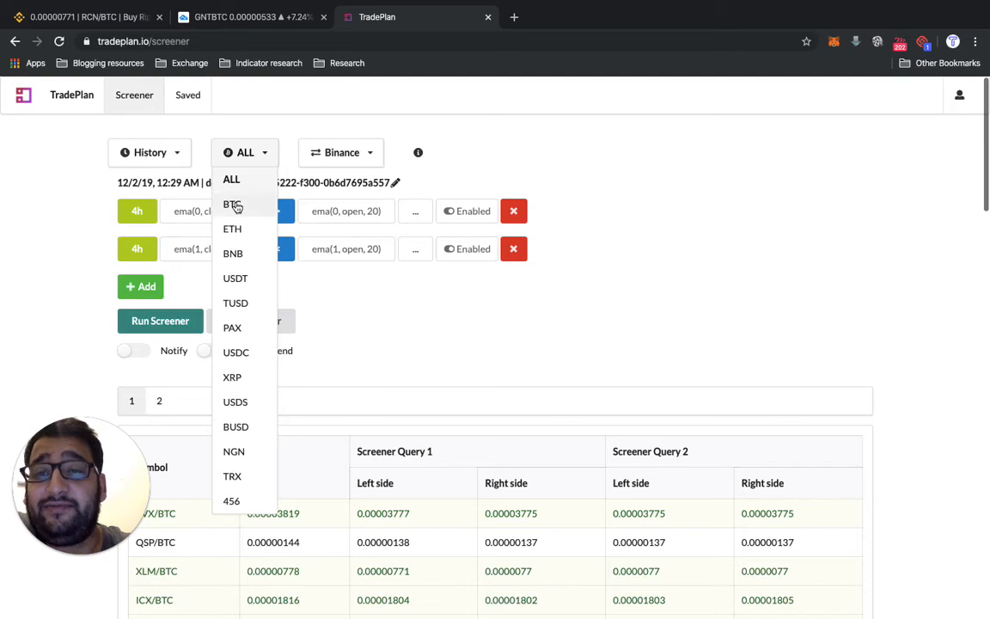
pyautogui.click(234, 204)
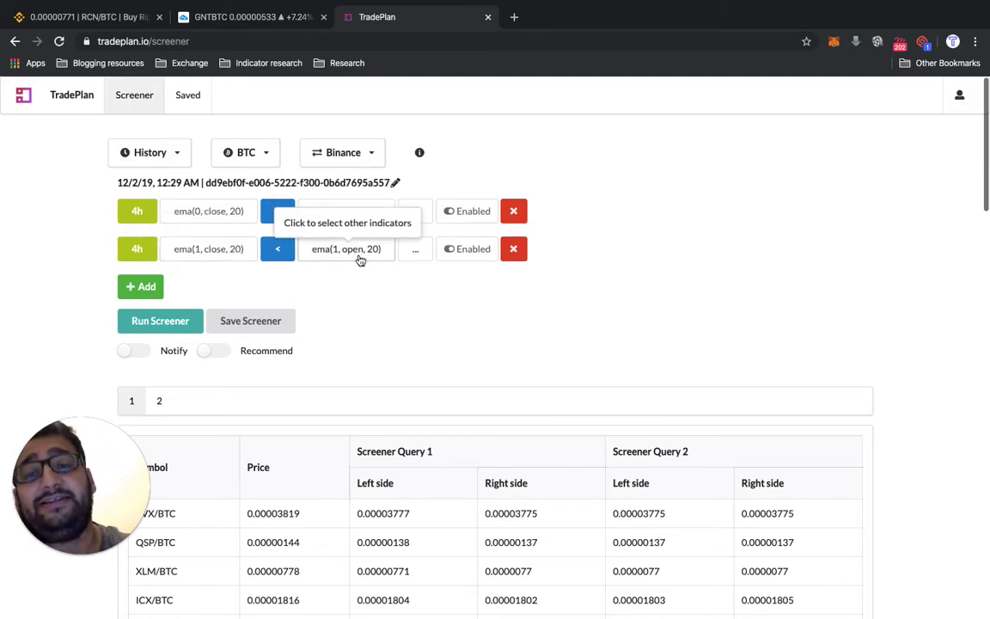
pyautogui.click(158, 324)
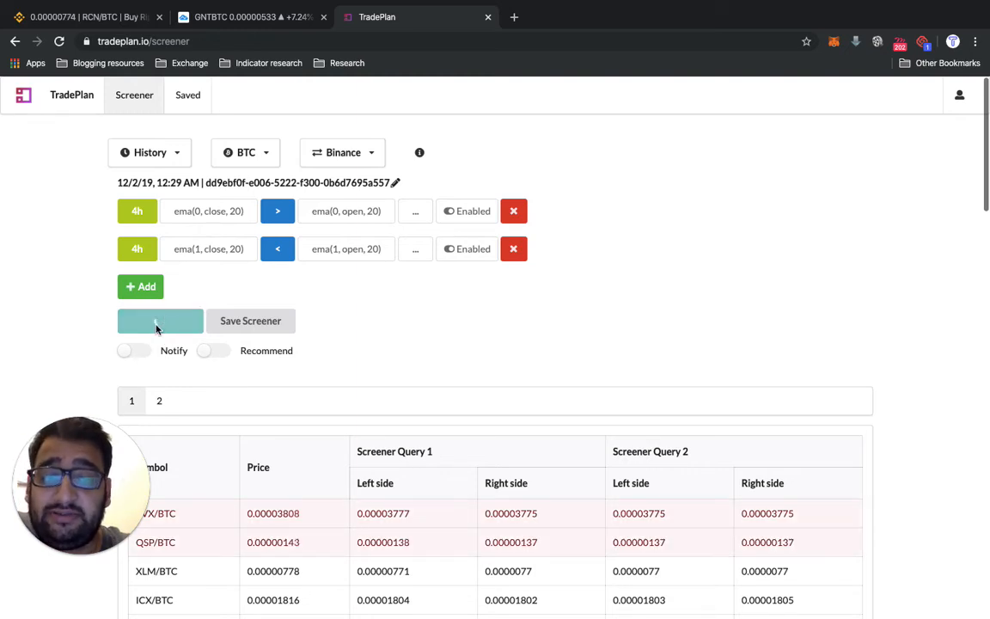
# - Look through the full list of BTC pairs matched by the EMA 20 close/open crossover screener
pyautogui.scroll(-2, 156, 329)
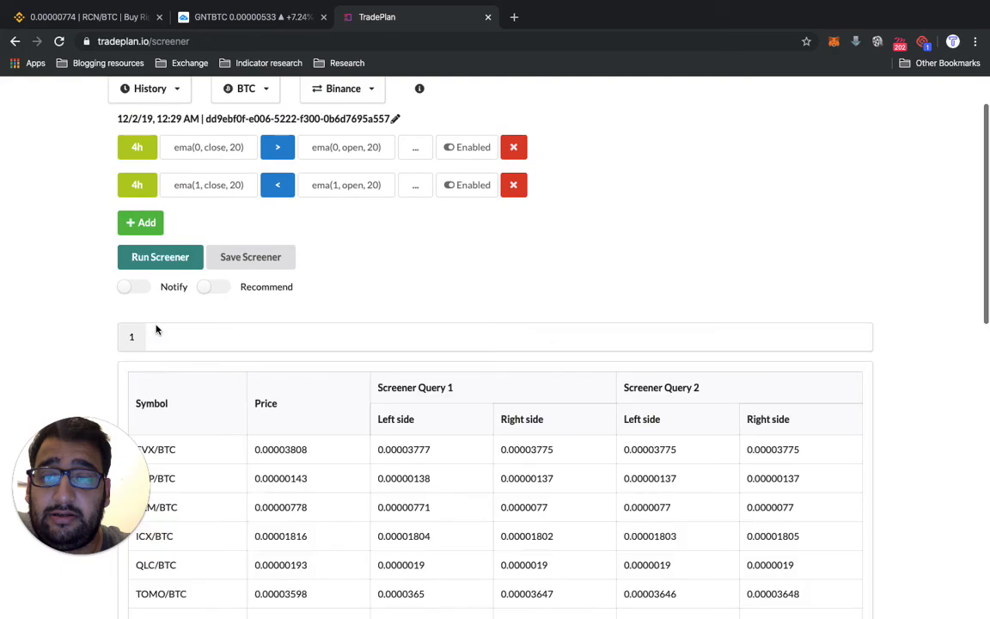
pyautogui.scroll(-10, 156, 329)
pyautogui.scroll(8, 157, 329)
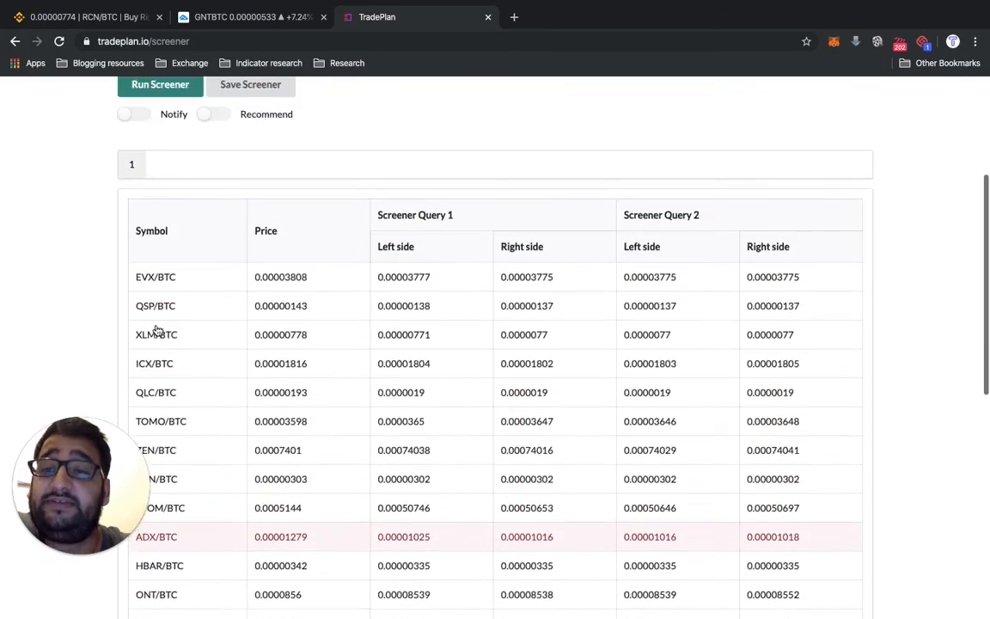
pyautogui.scroll(5, 158, 331)
pyautogui.scroll(-7, 158, 330)
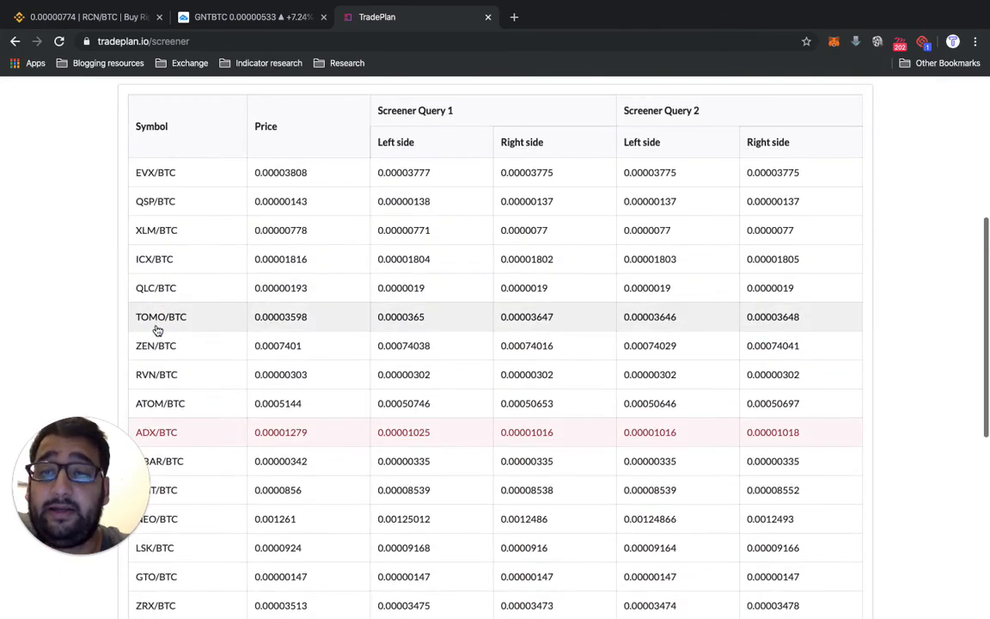
pyautogui.scroll(-5, 157, 330)
pyautogui.scroll(1, 157, 330)
pyautogui.scroll(-4, 157, 330)
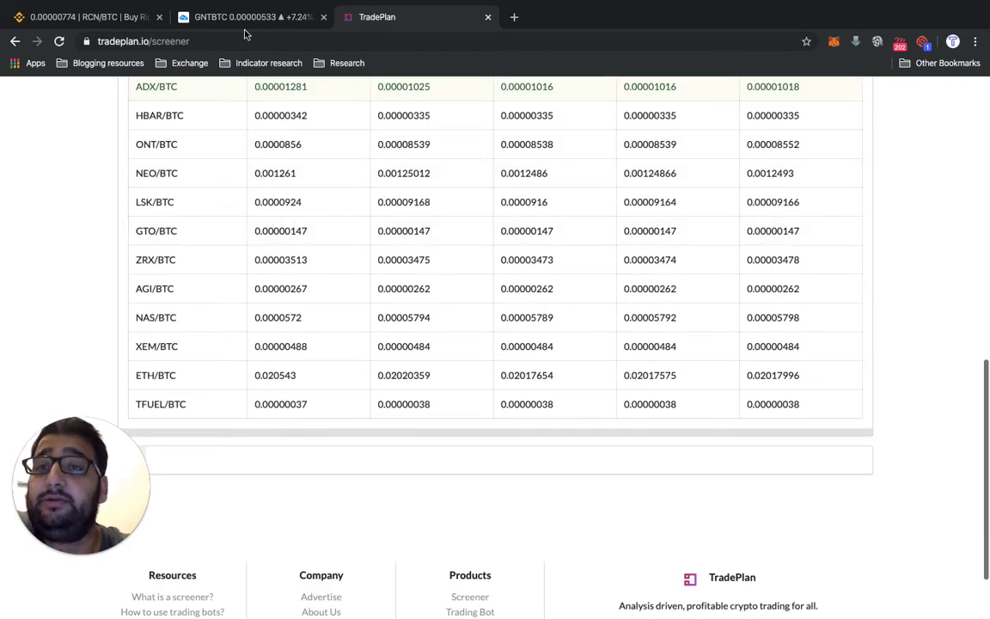
# - Switch to the TradingView chart and load the Binance NEOBTC symbol
pyautogui.click(220, 20)
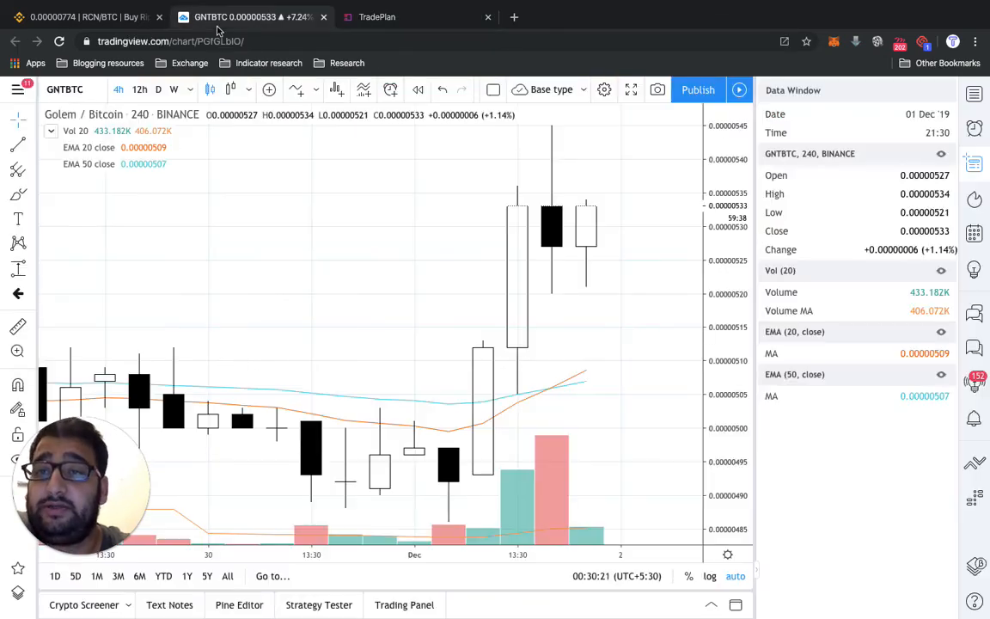
pyautogui.click(76, 91)
pyautogui.write('NE')
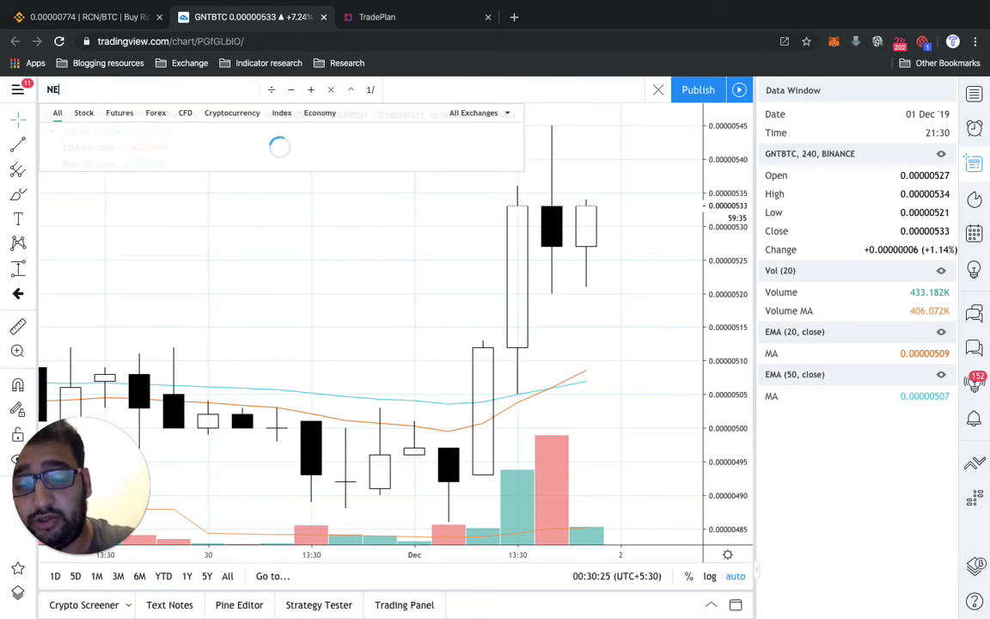
pyautogui.write('OBTC')
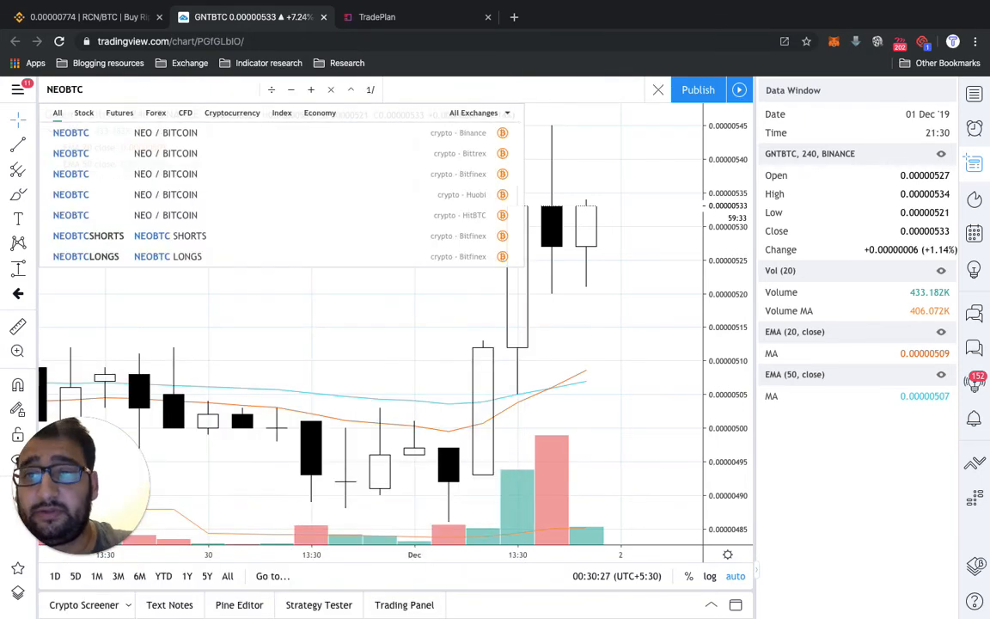
pyautogui.press('Return')
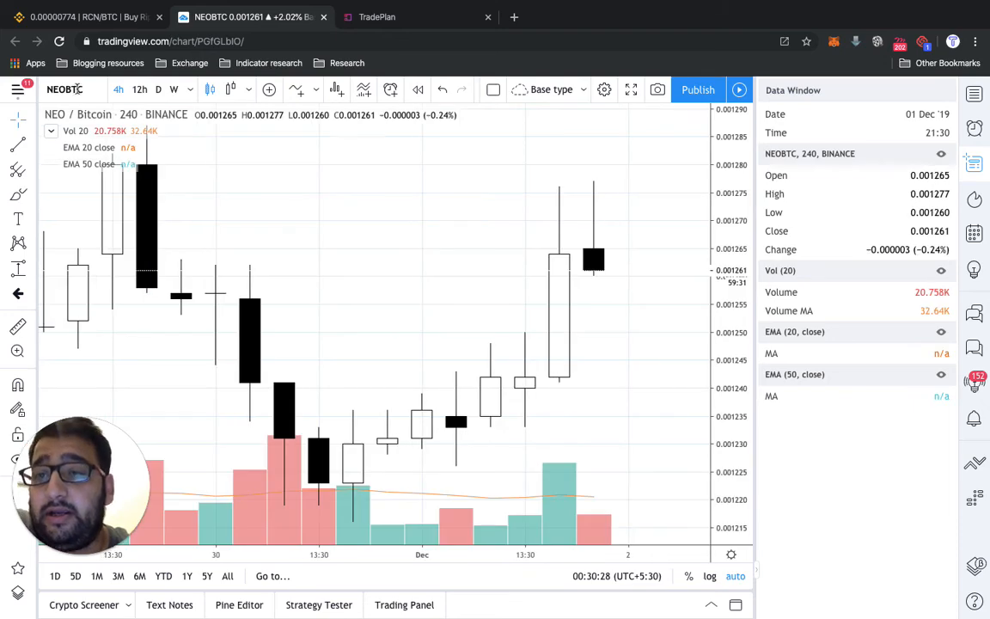
# - Change the EMA 50 indicator on the chart to length 20 with source open
pyautogui.click(150, 165)
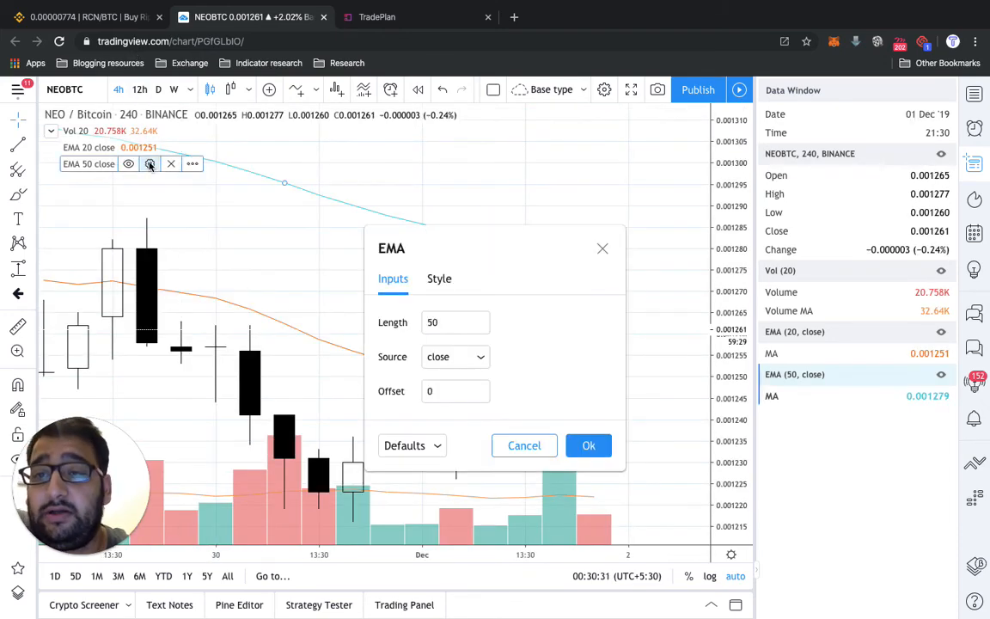
pyautogui.click(446, 320)
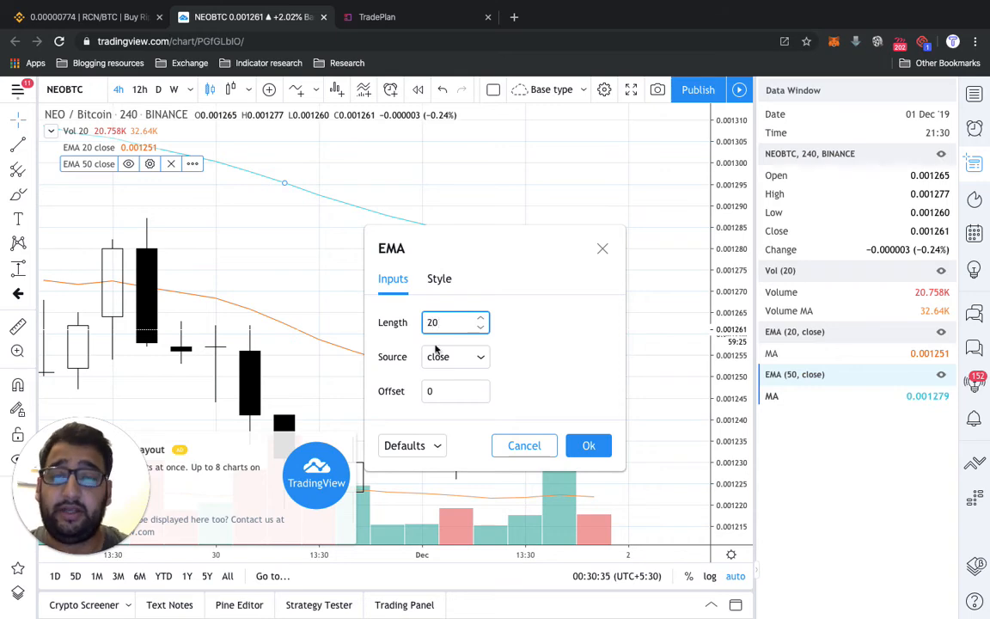
pyautogui.click(346, 442)
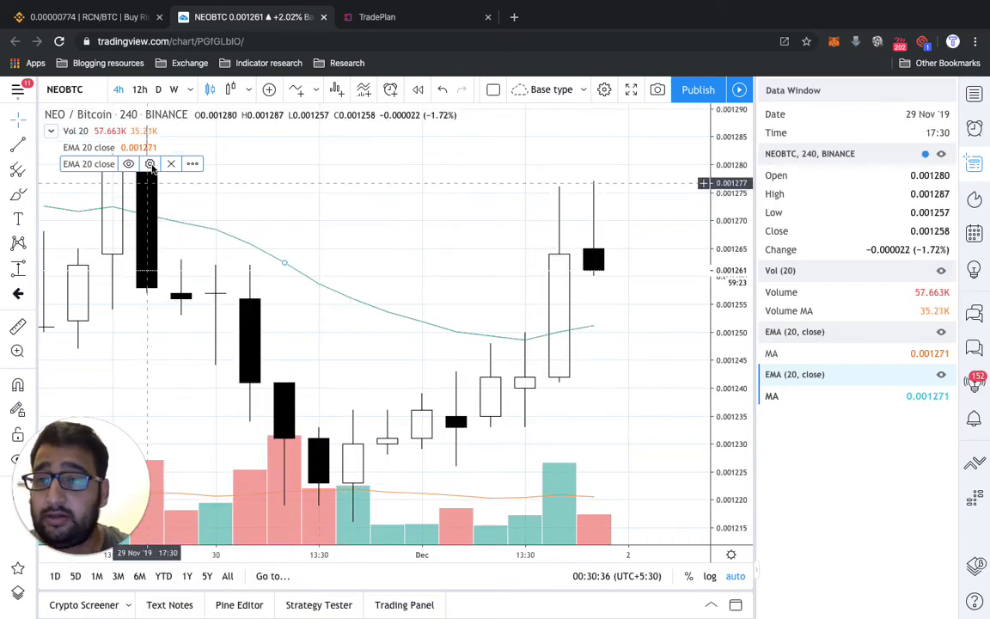
pyautogui.click(150, 165)
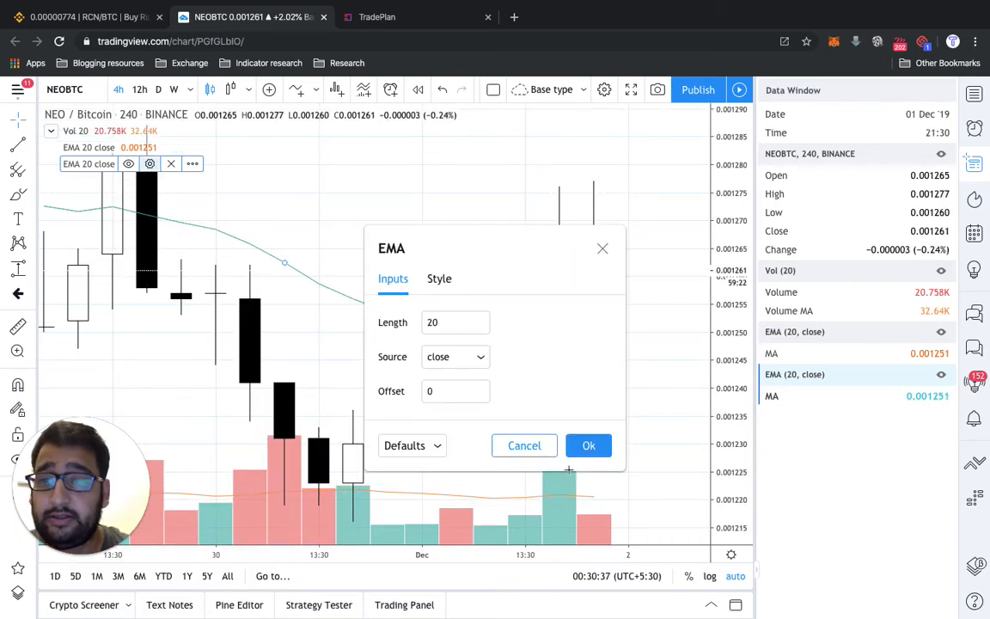
pyautogui.click(473, 357)
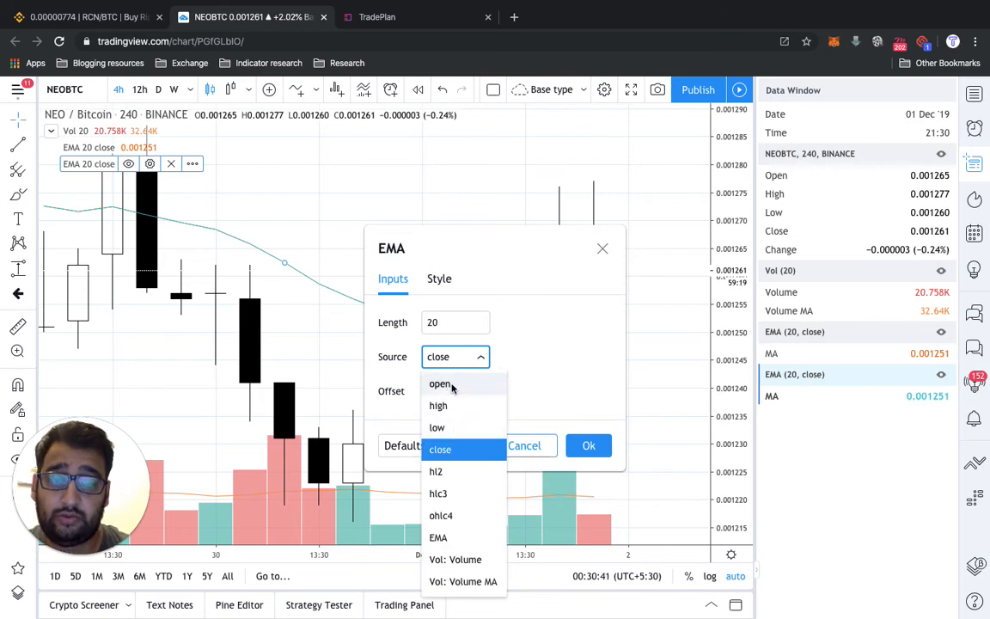
pyautogui.click(440, 385)
# - Colour the EMA 20 open line red and apply the indicator settings
pyautogui.click(436, 280)
pyautogui.click(442, 322)
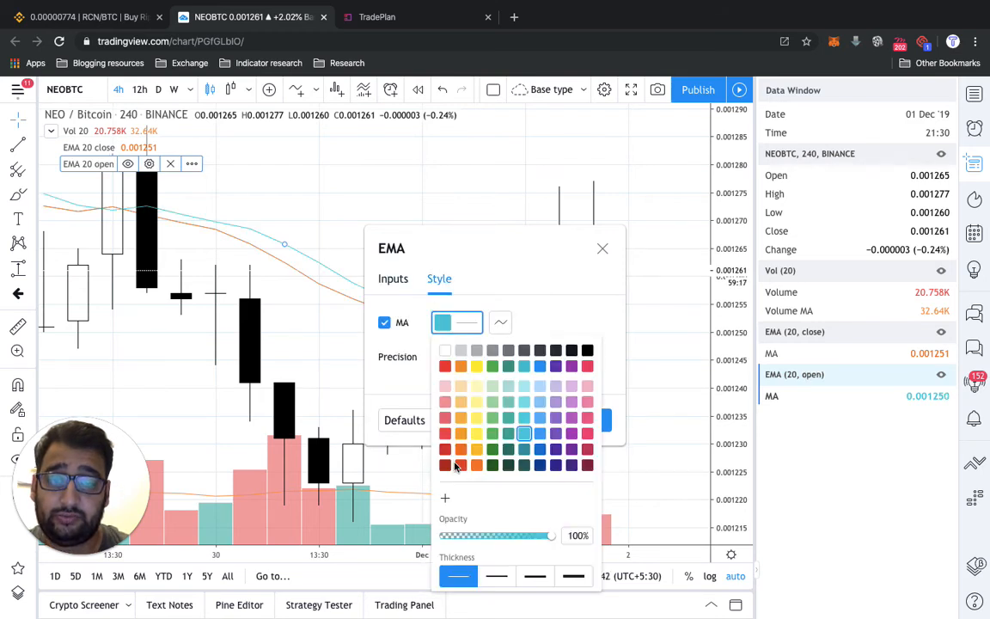
pyautogui.click(444, 367)
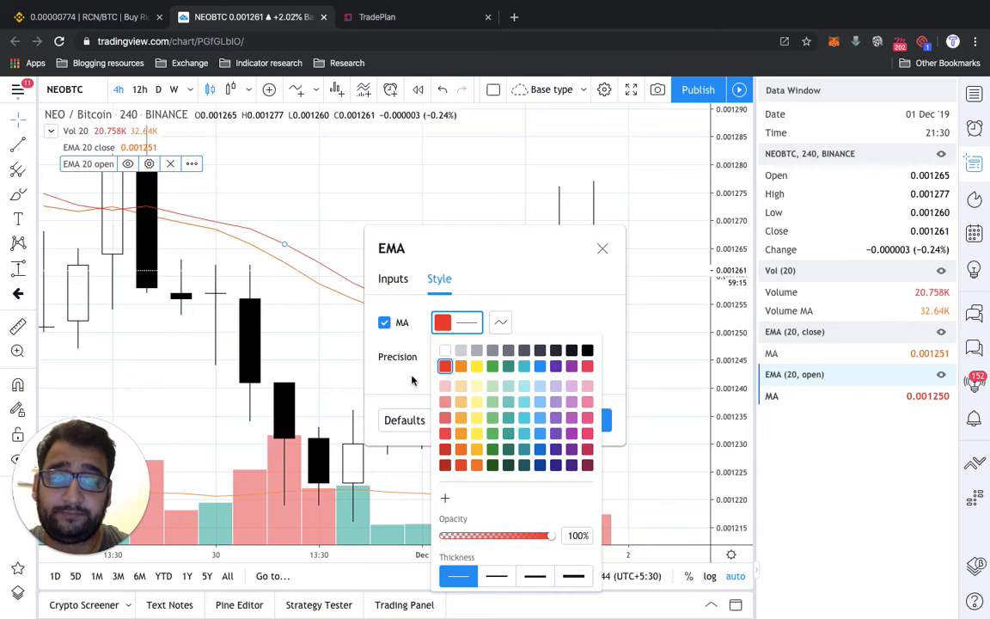
pyautogui.click(409, 377)
pyautogui.click(588, 420)
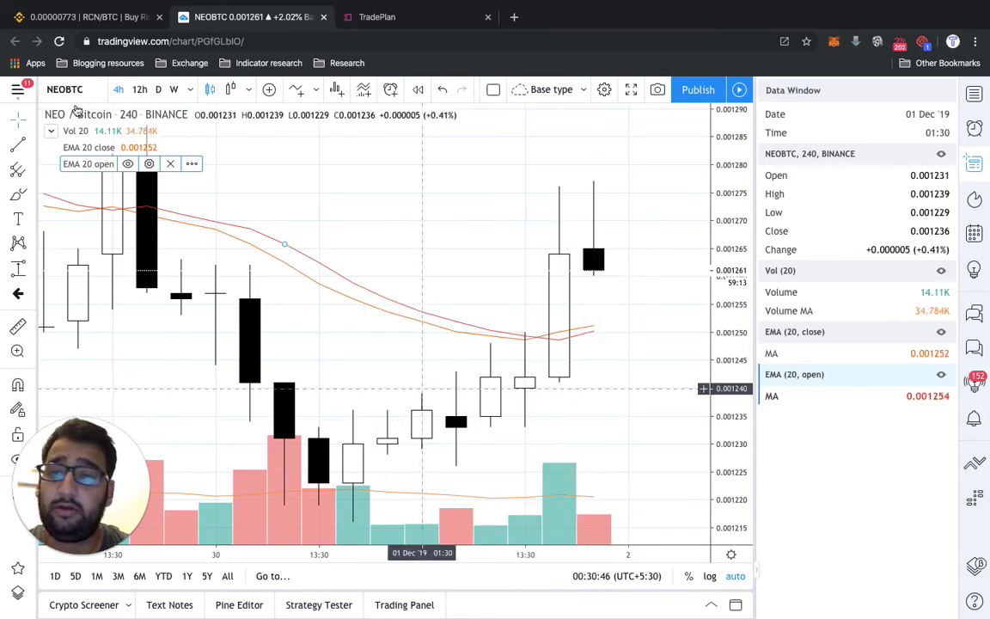
# - Colour the EMA 20 close line teal green, keeping length 20 and source close, and apply the settings
pyautogui.click(149, 148)
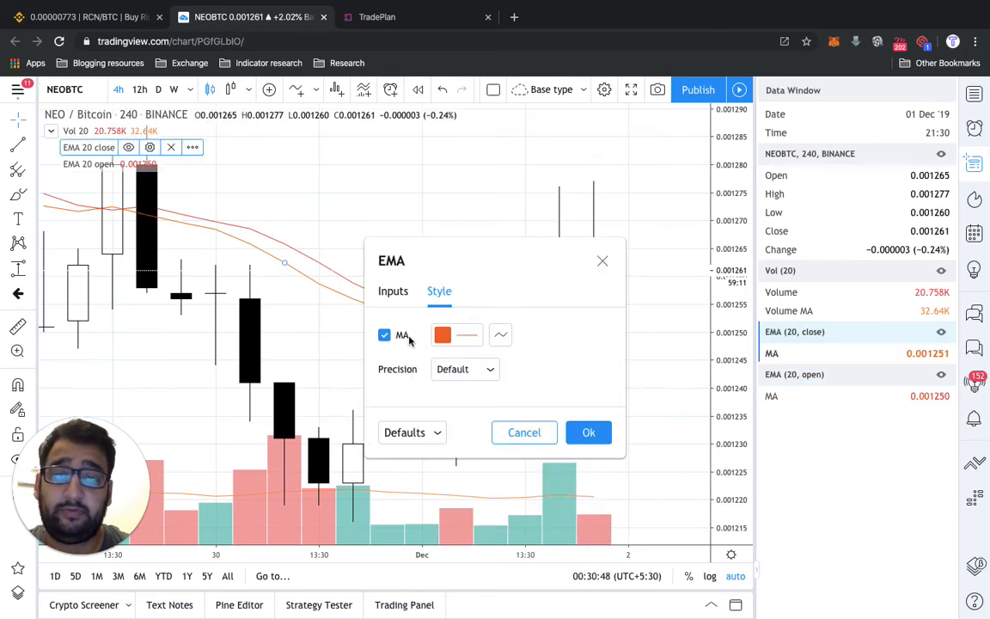
pyautogui.click(443, 335)
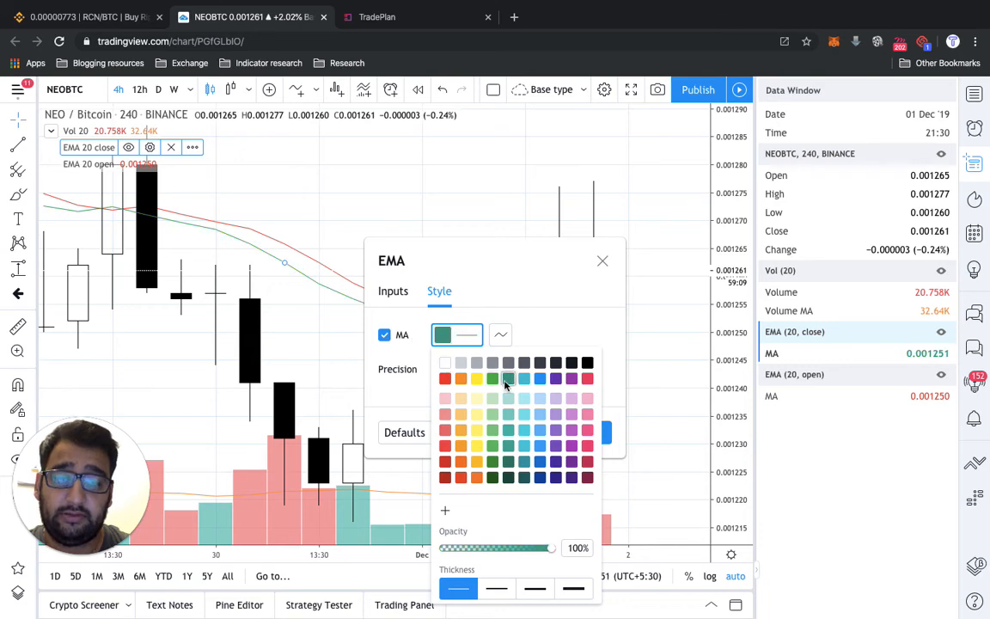
pyautogui.click(394, 292)
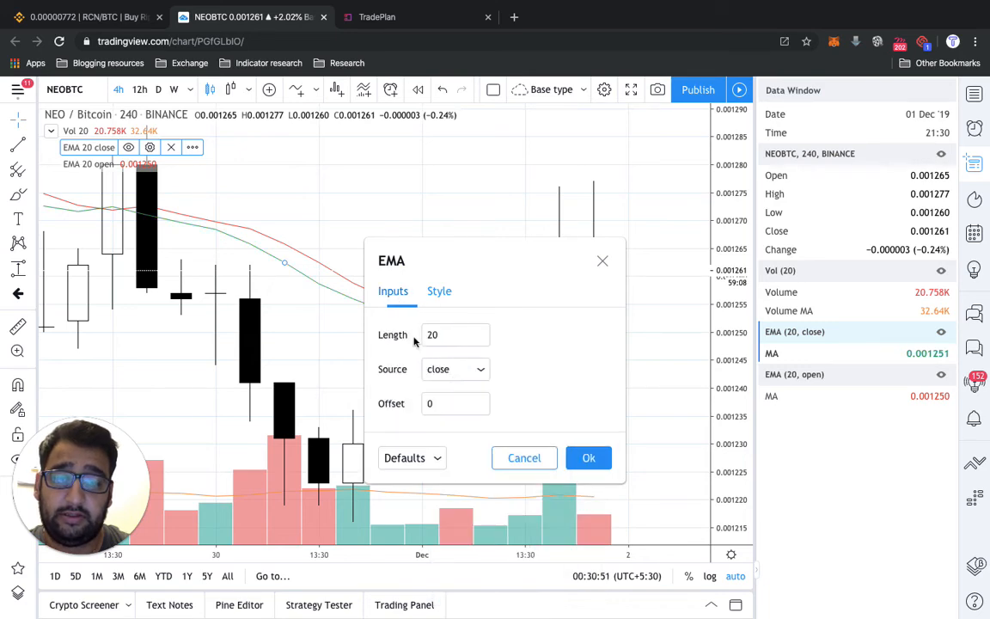
pyautogui.click(587, 457)
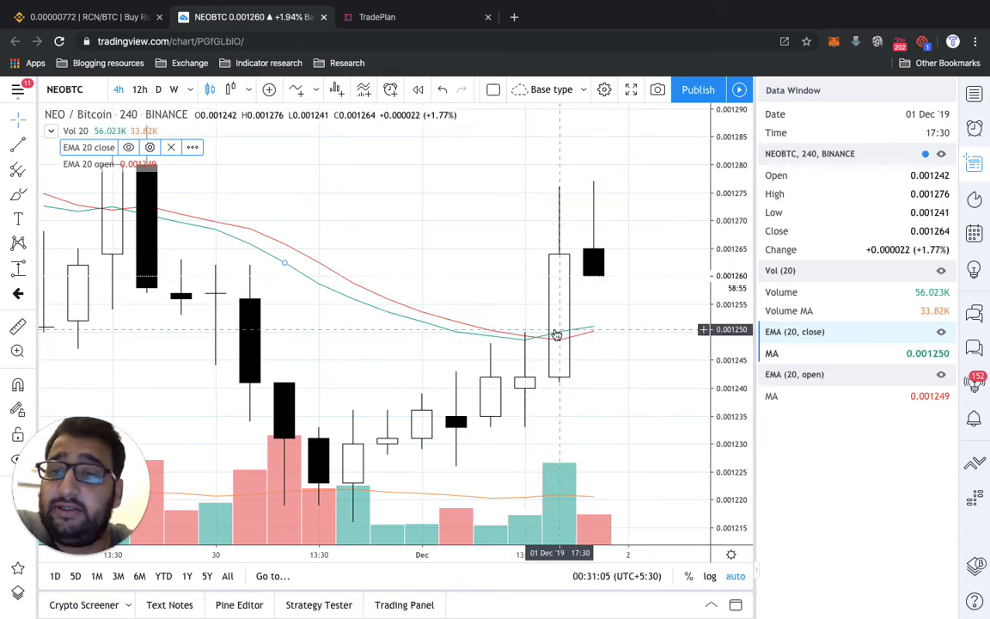
# - Examine the latest and earlier crossovers of the EMA 20 close and EMA 20 open lines on the 4h NEOBTC chart
pyautogui.scroll(-5, 556, 334)
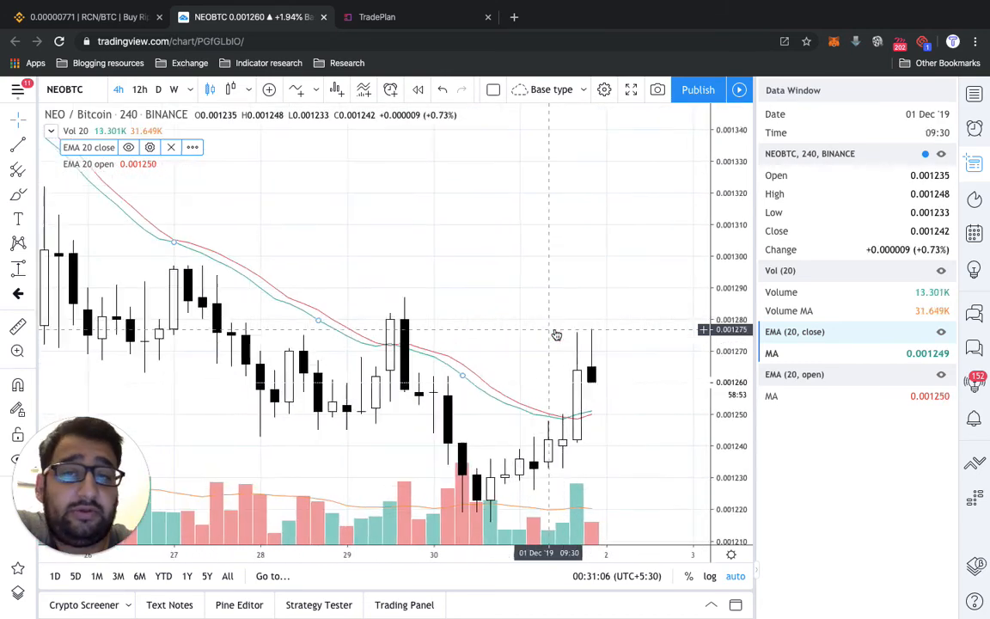
pyautogui.hscroll(-10, 556, 334)
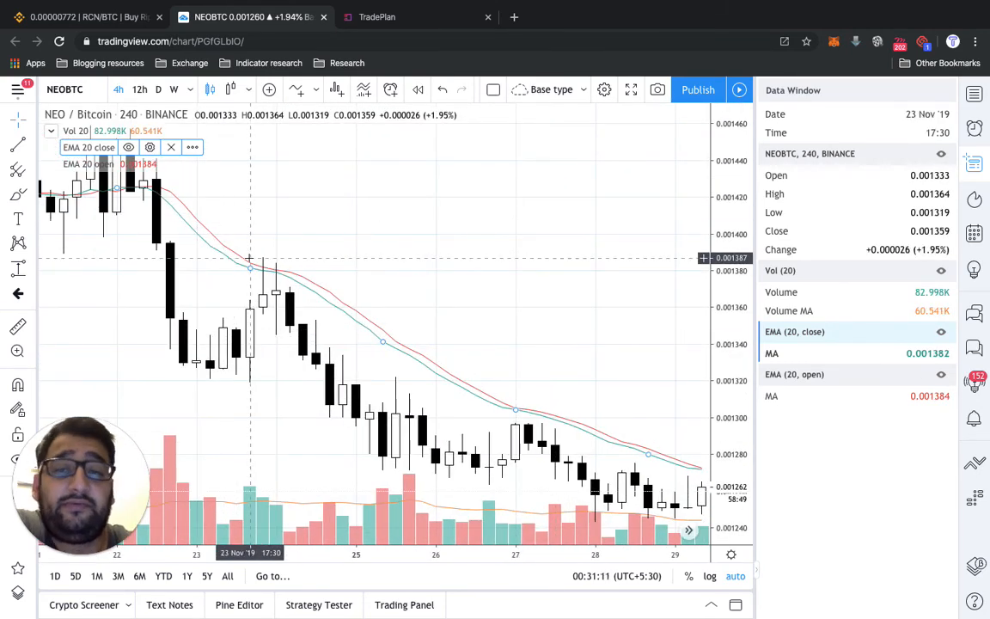
pyautogui.hscroll(10, 249, 258)
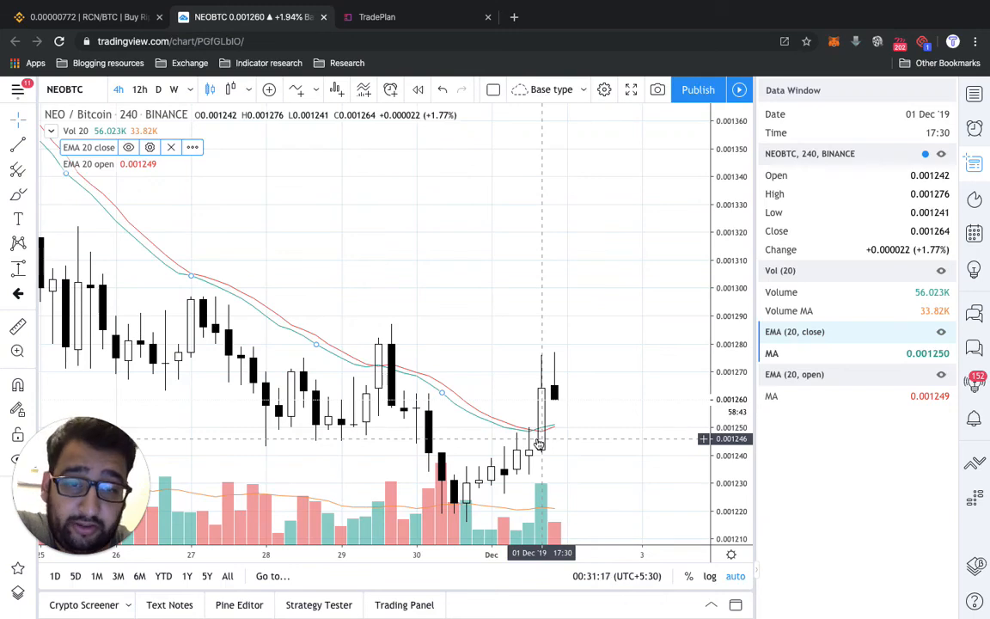
pyautogui.scroll(-5, 538, 443)
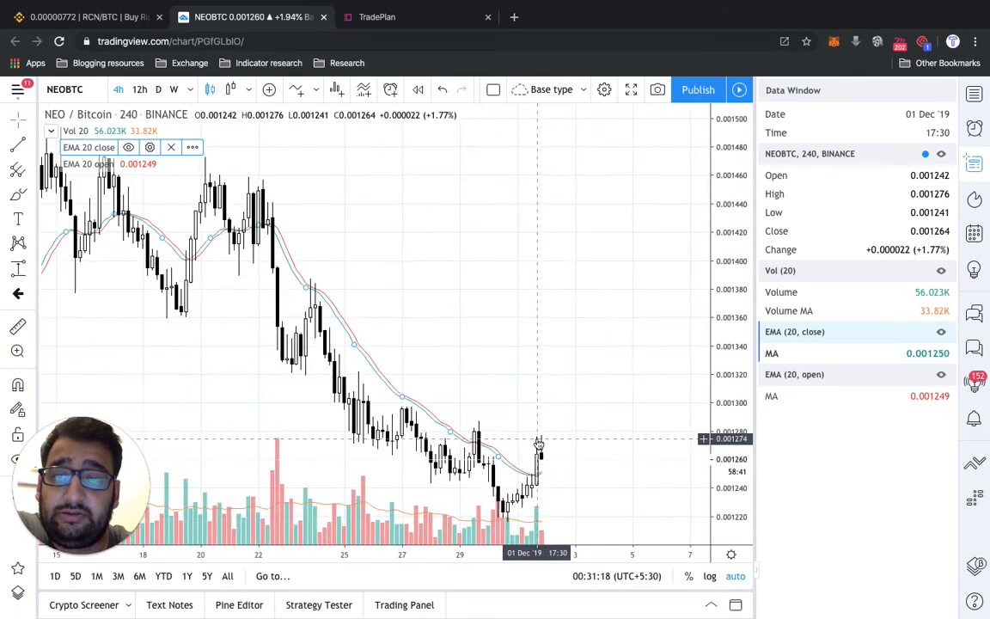
pyautogui.scroll(2, 538, 443)
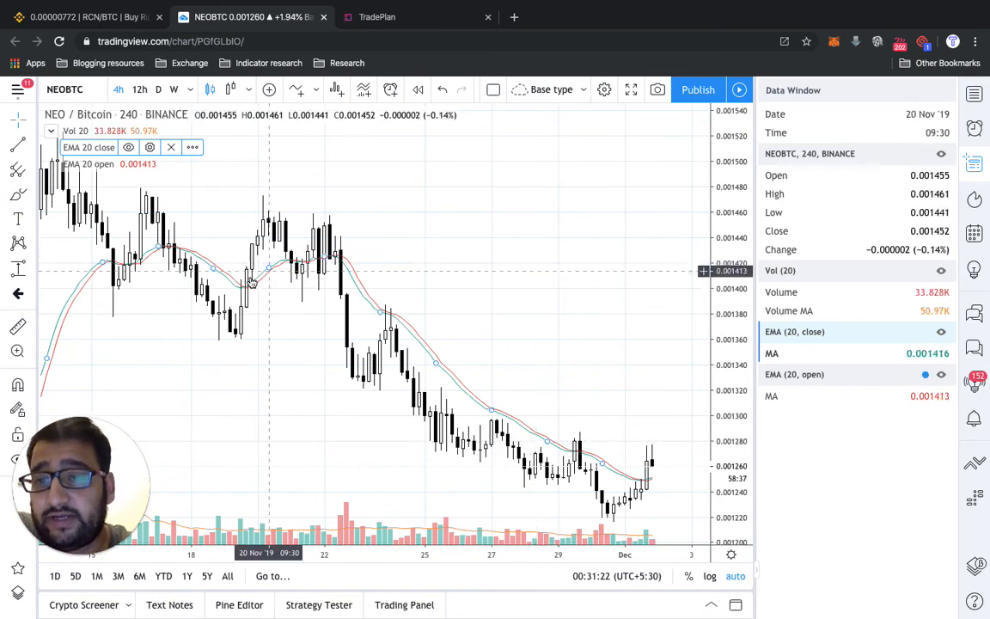
pyautogui.hscroll(-4, 245, 271)
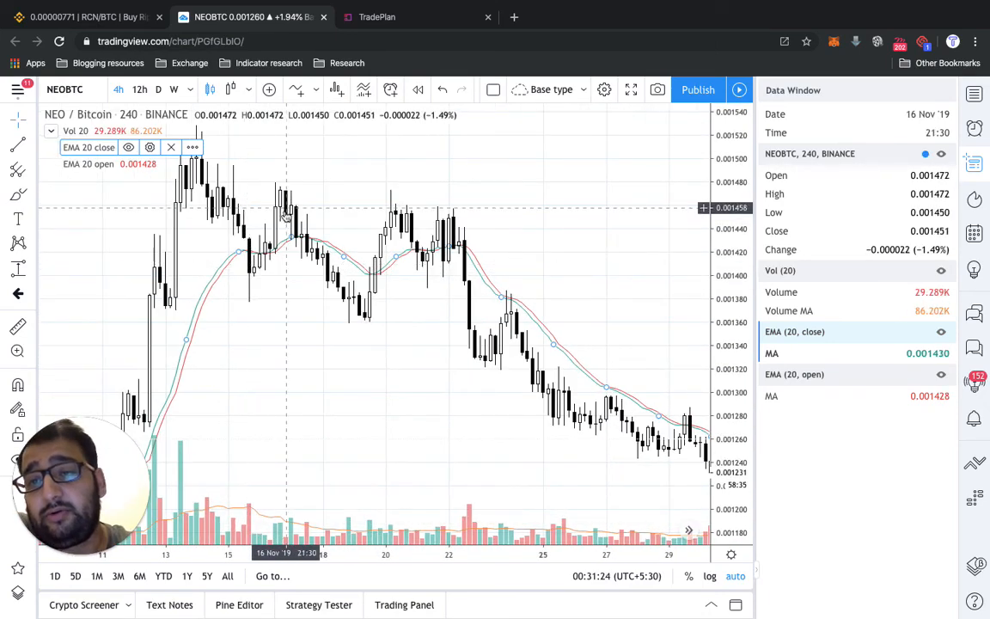
# - Check the EMA 20 close and open lines around the early November candles on the 4h NEOBTC chart
pyautogui.hscroll(-3, 242, 309)
pyautogui.scroll(-2, 242, 310)
pyautogui.hscroll(-2, 242, 309)
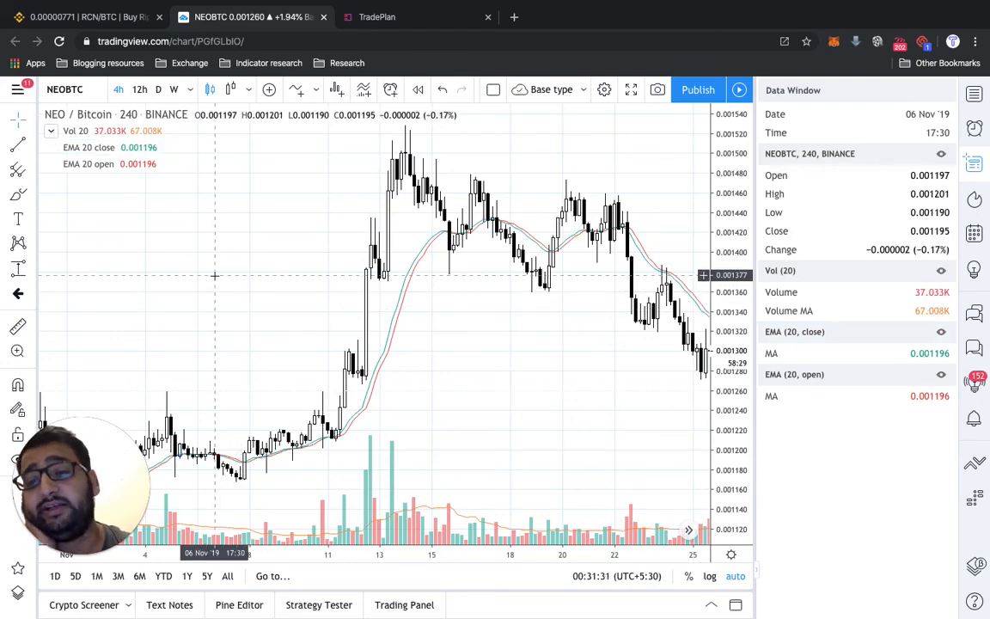
# - Switch to the TradePlan screener and review the matched BTC pairs and the two 4h EMA 20 close/open queries
pyautogui.click(383, 30)
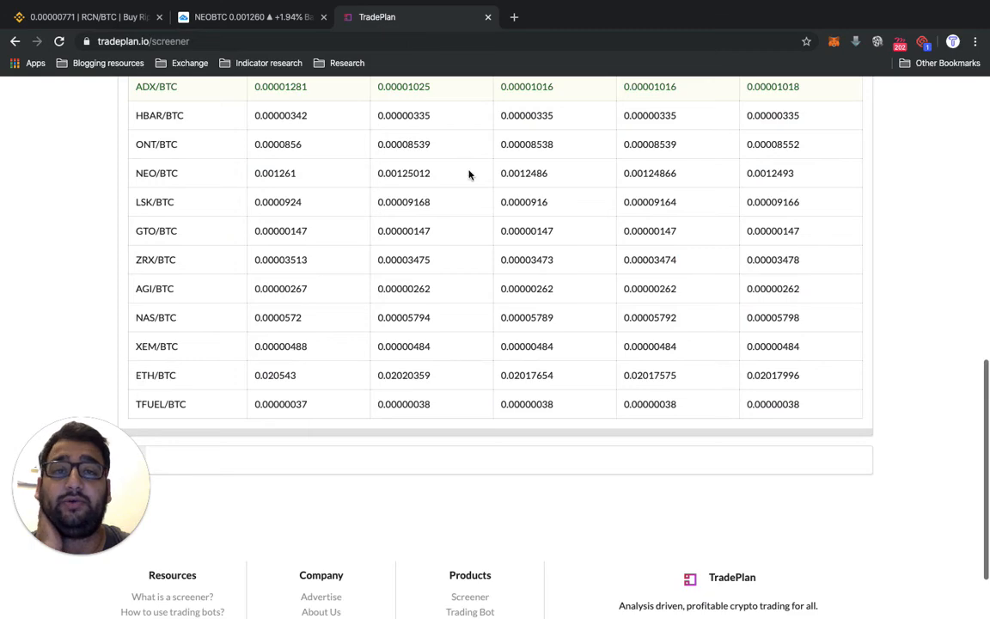
pyautogui.scroll(7, 464, 215)
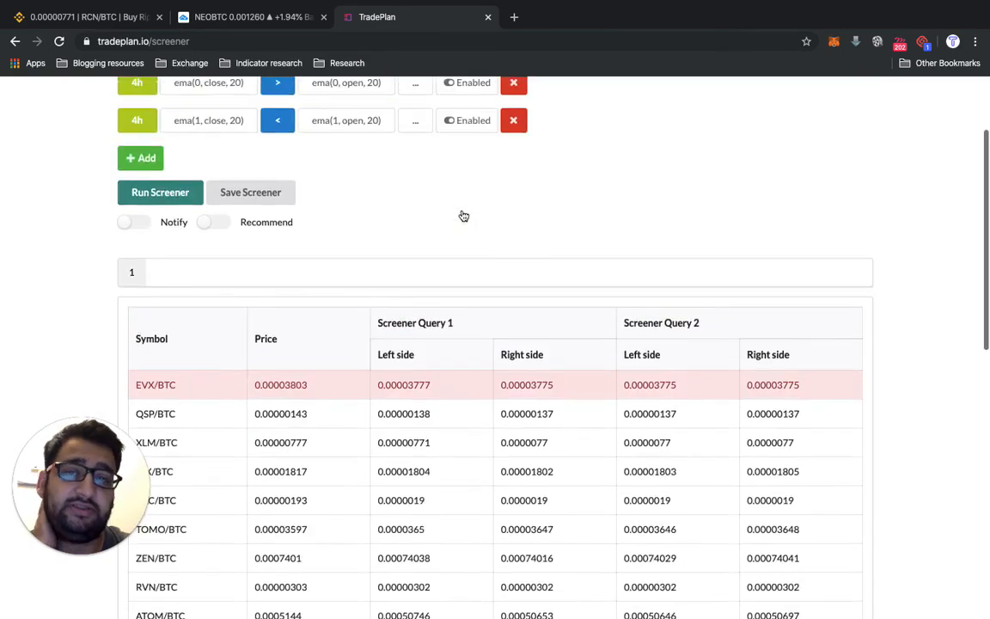
pyautogui.scroll(3, 463, 216)
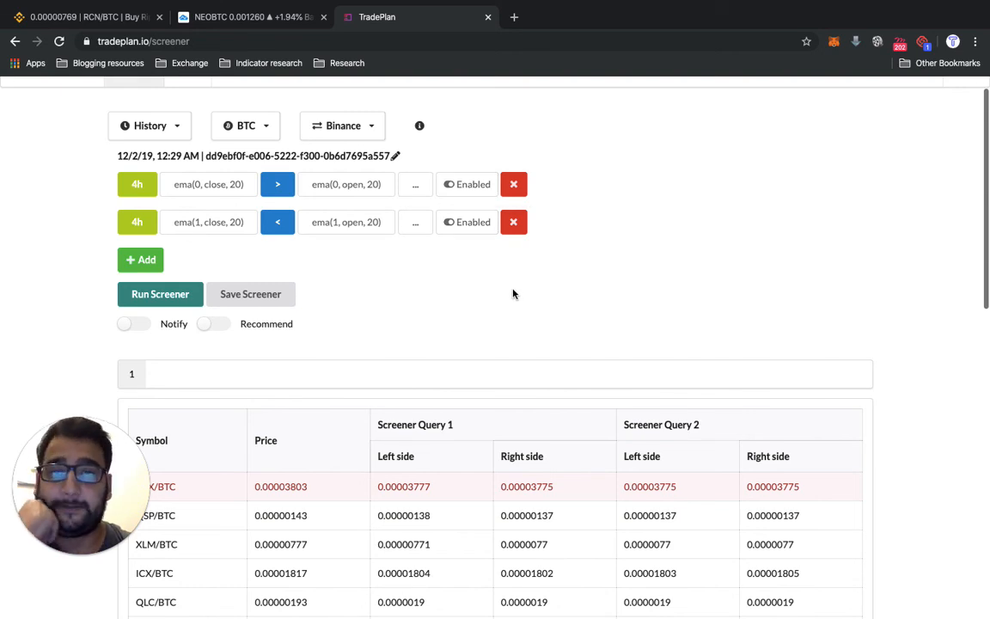
pyautogui.scroll(1, 513, 294)
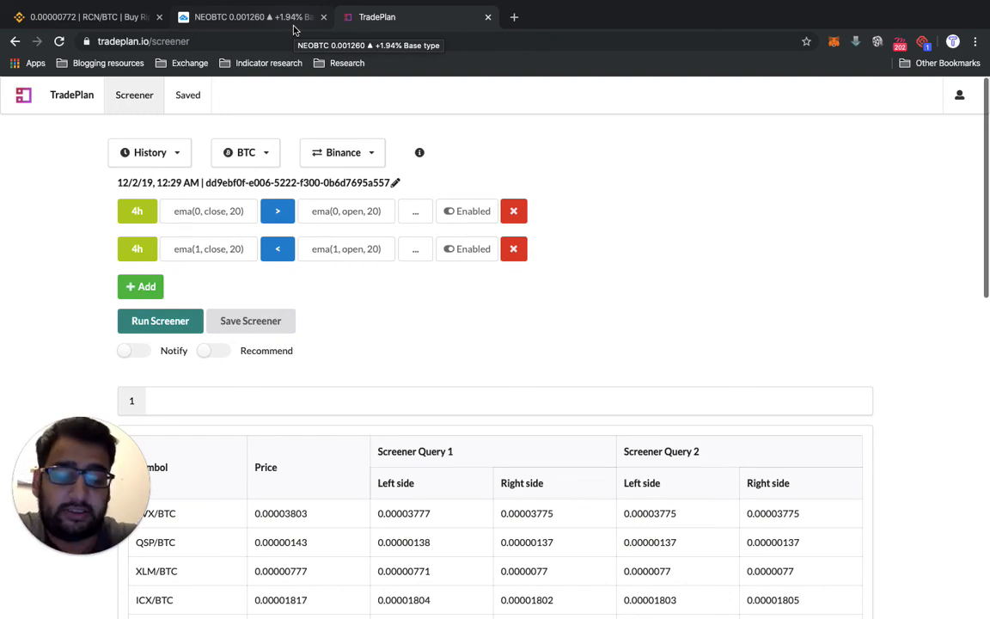
# - Open the TradePlan website, tradeplan.co, in a new browser tab
pyautogui.click(514, 17)
pyautogui.write('tradeplan')
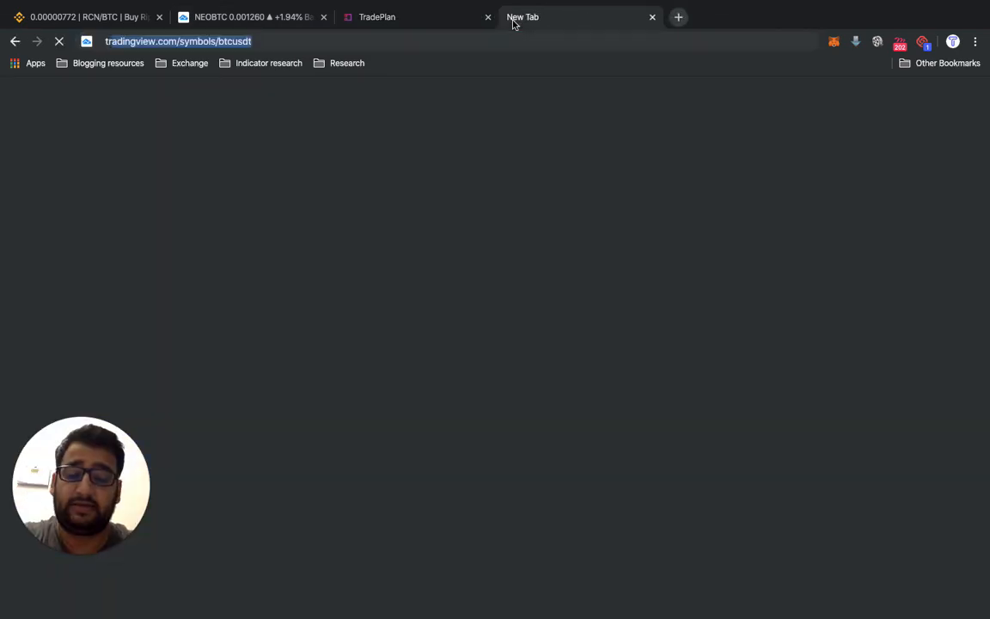
pyautogui.press('Return')
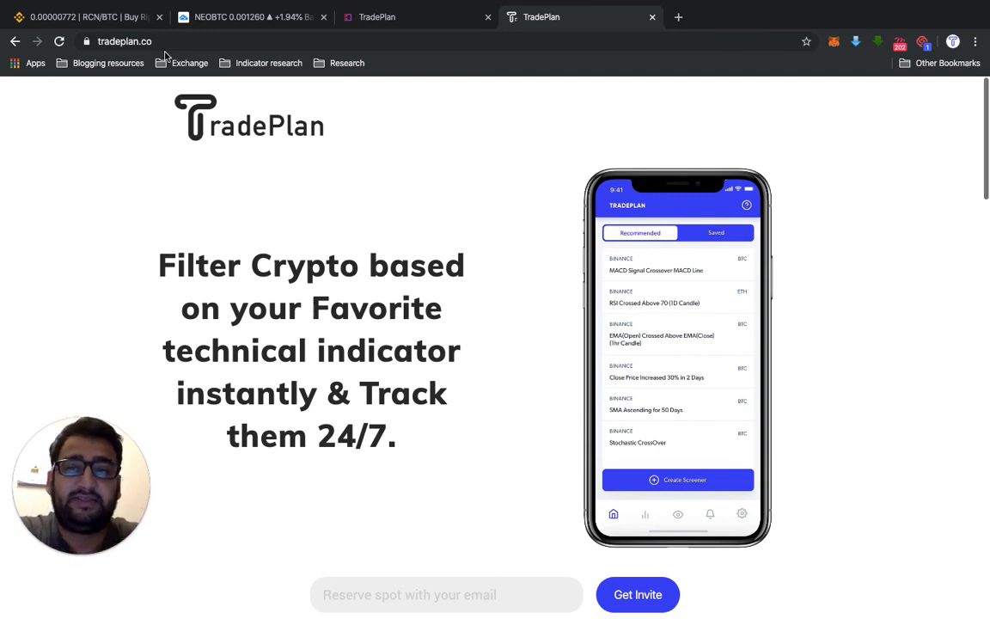
# - Read the landing page's sections on trade opportunities, customizable timeframe and indicator settings, and timely notifications
pyautogui.scroll(-10, 379, 294)
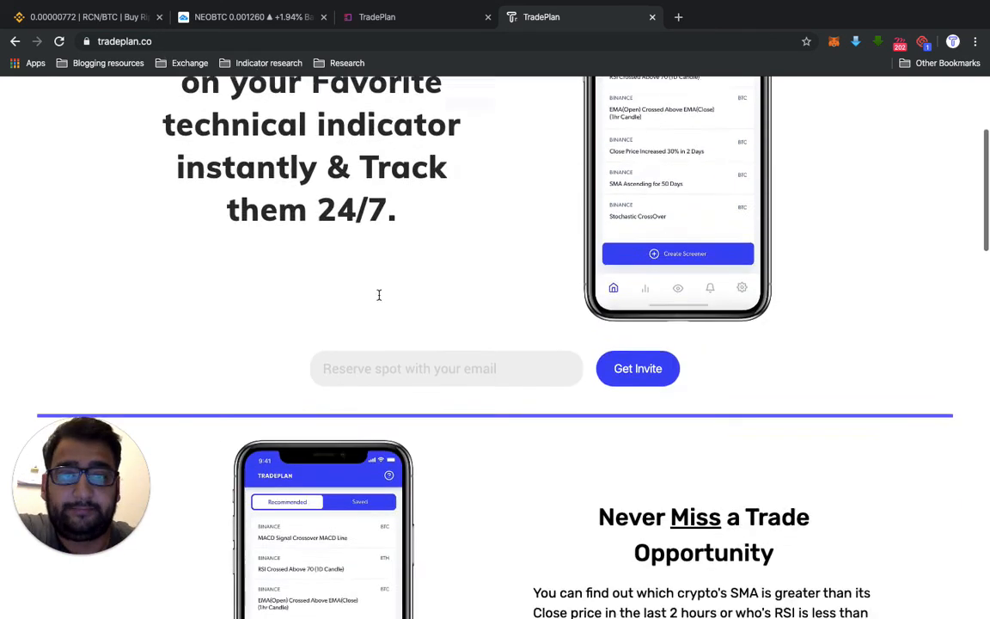
pyautogui.scroll(-4, 379, 298)
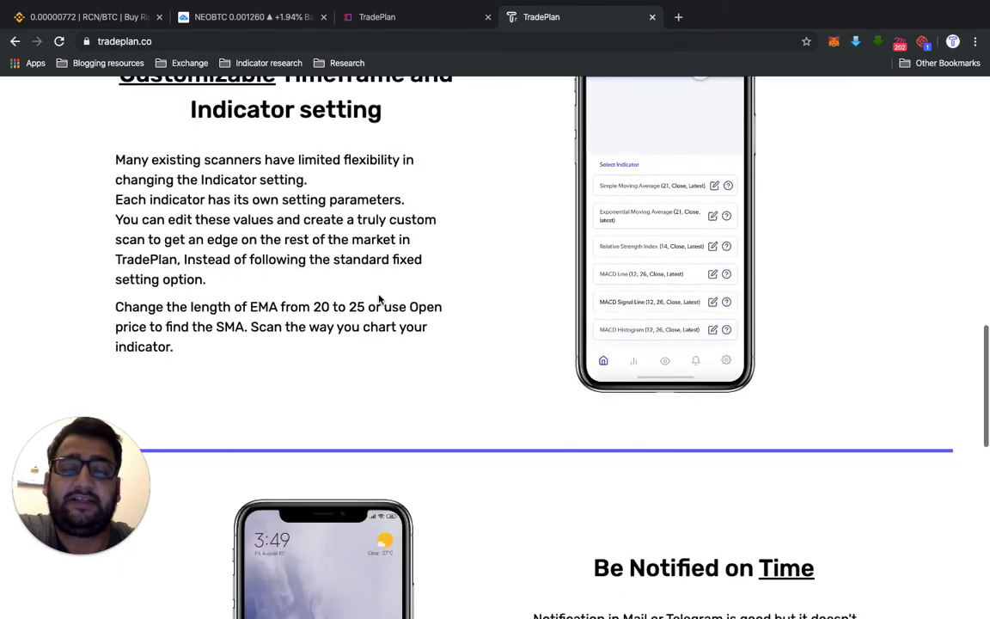
pyautogui.scroll(-3, 378, 299)
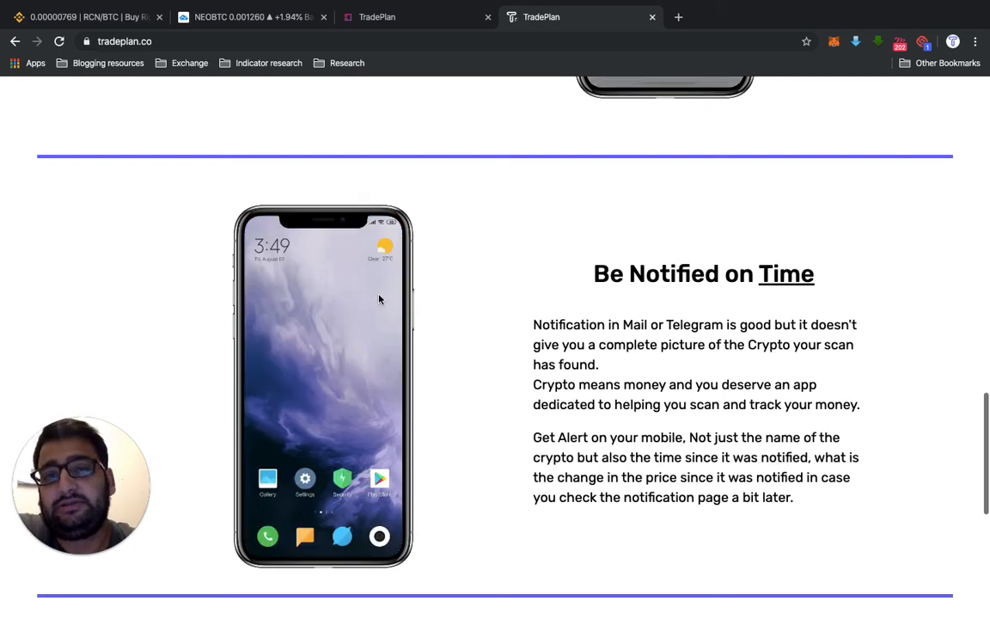
pyautogui.scroll(10, 379, 300)
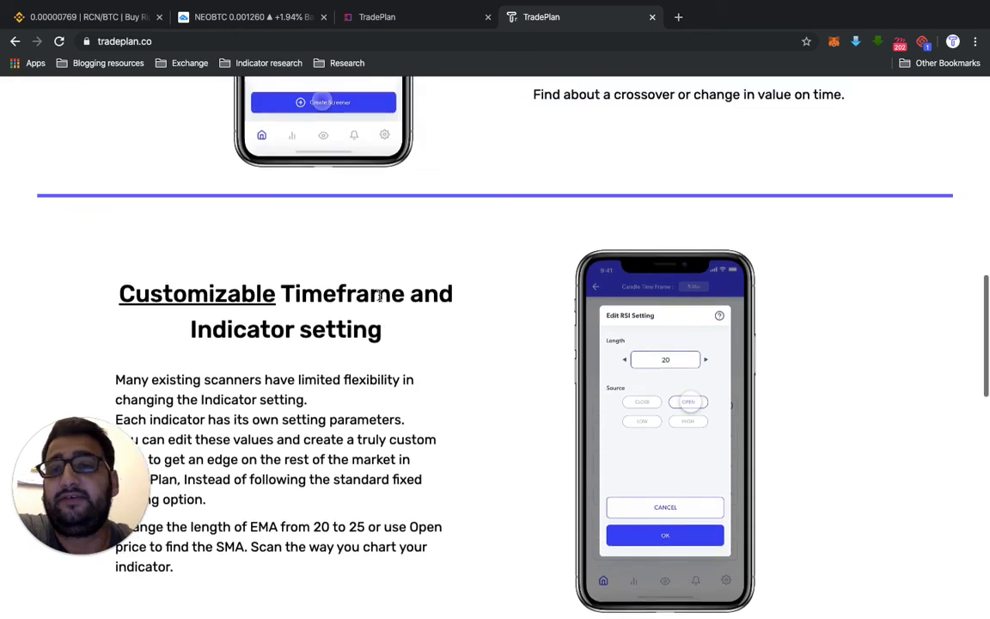
pyautogui.scroll(10, 379, 300)
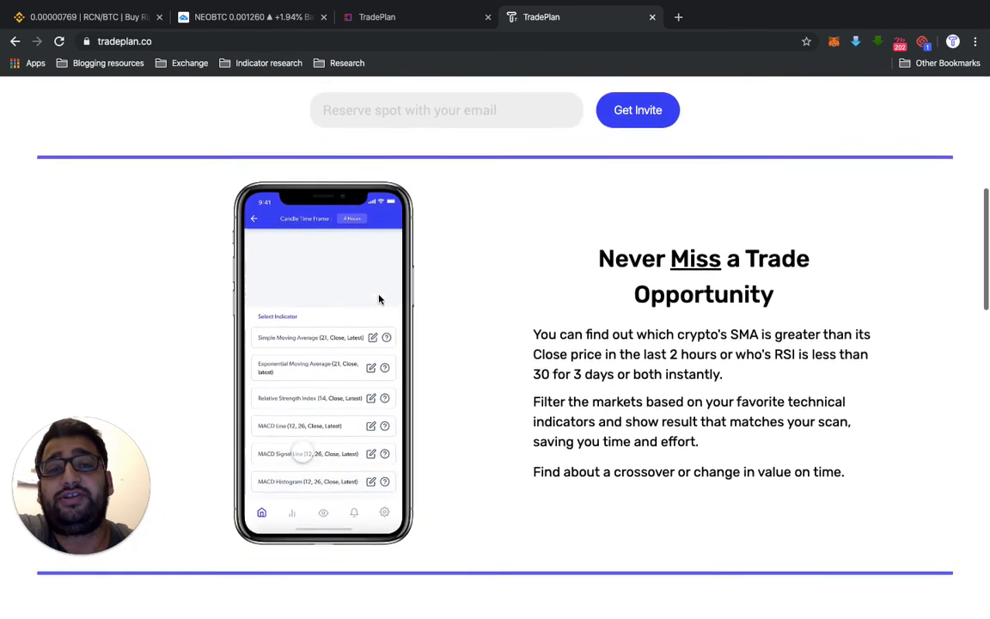